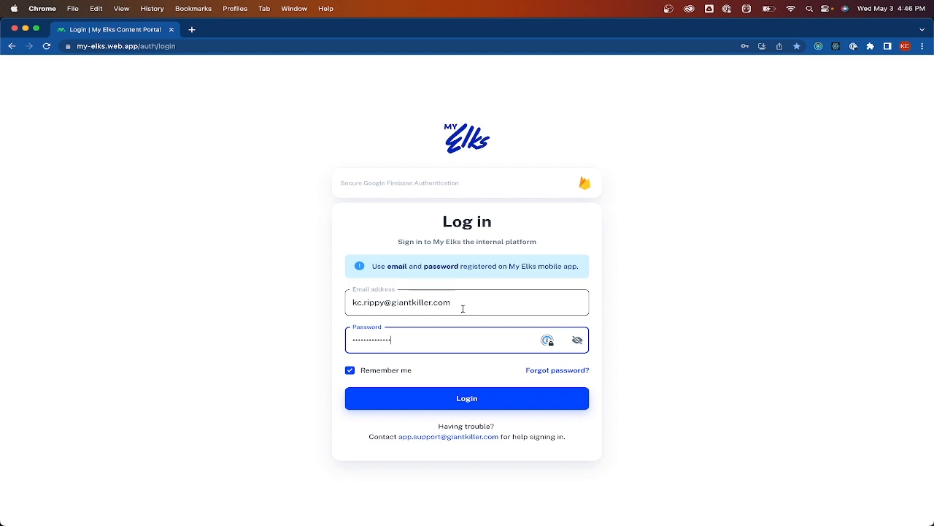
# Sign in to the content portal with the saved credentials and focus the Clients search box
pyautogui.click(450, 404)
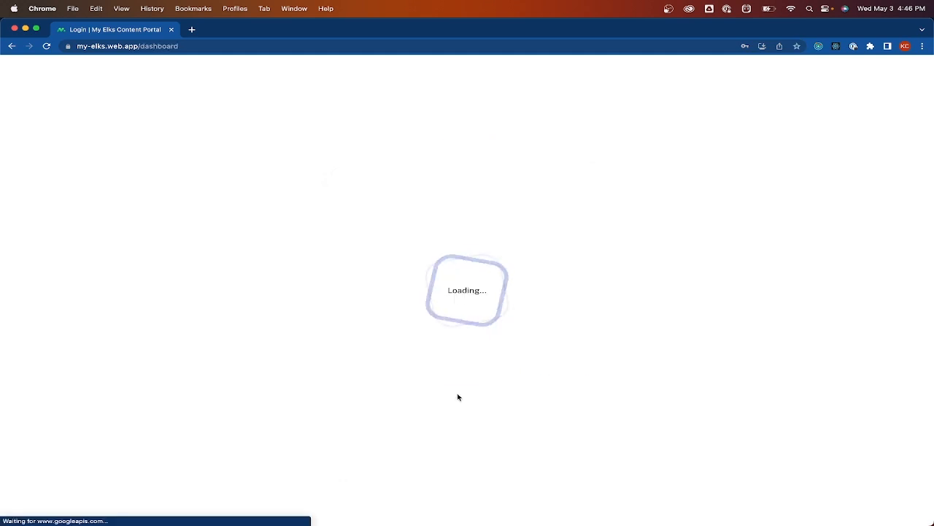
pyautogui.click(321, 184)
# Filter the Clients list to 'Example Lodge' and open that row's three-dot menu
pyautogui.write('Exa')
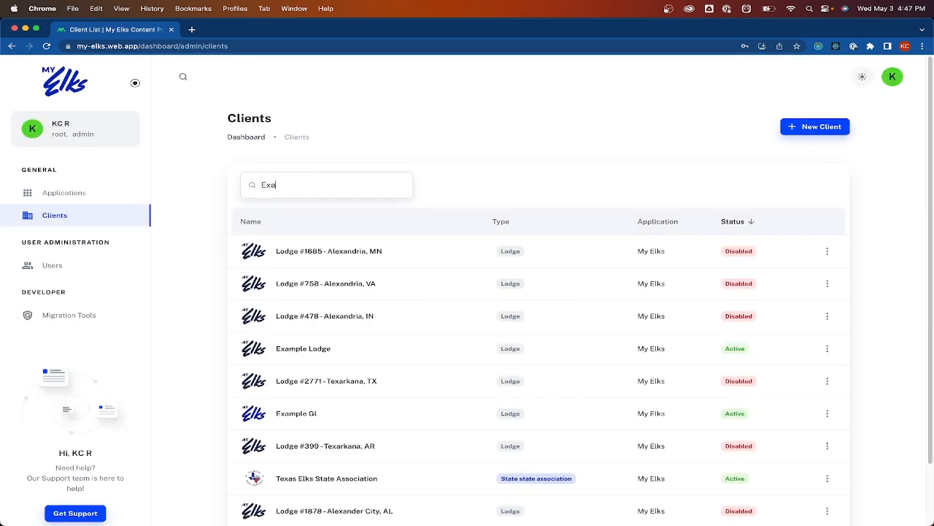
pyautogui.write('mple Lodge')
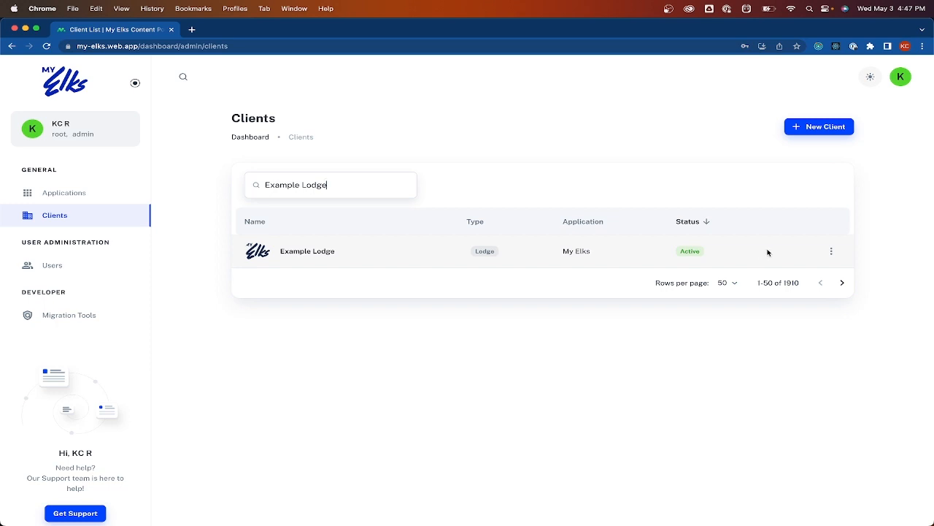
pyautogui.click(831, 252)
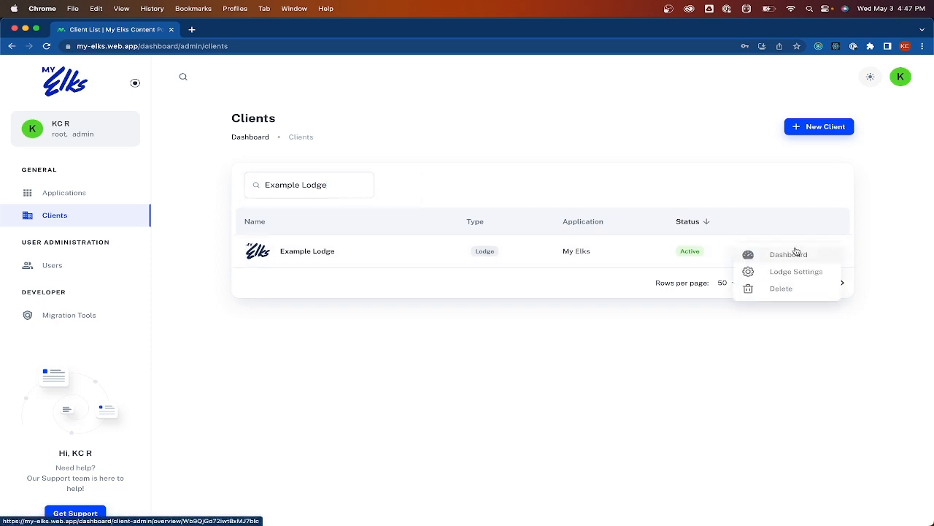
# Open Example Lodge's Dashboard and scroll down to its Active Users reward points table
pyautogui.click(763, 255)
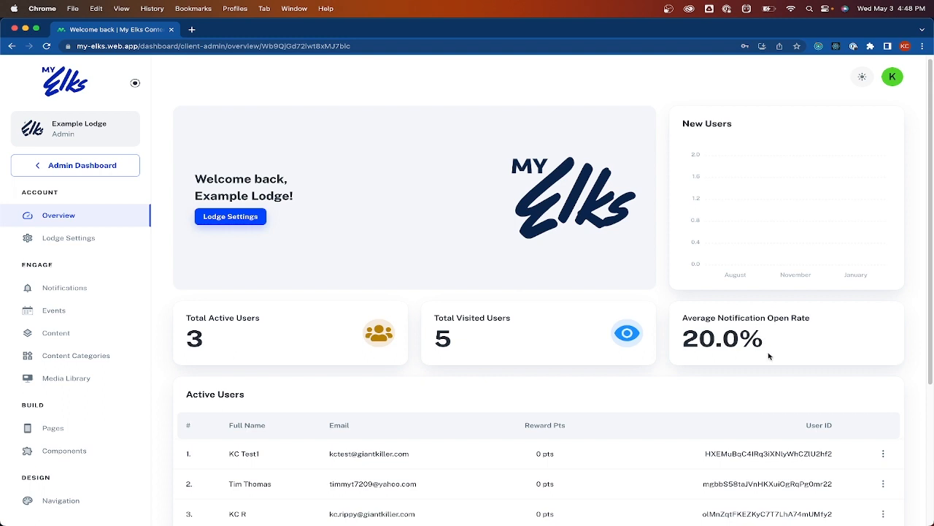
pyautogui.scroll(-5, 730, 349)
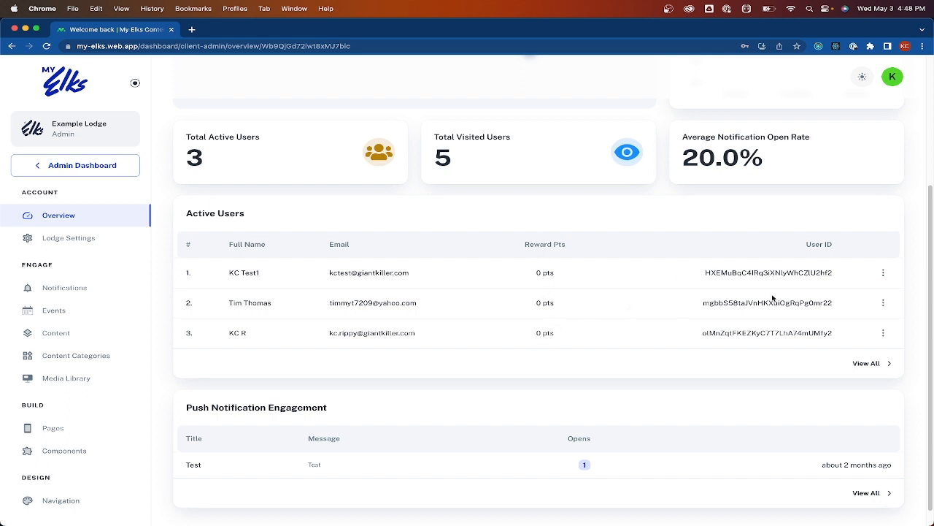
pyautogui.click(884, 273)
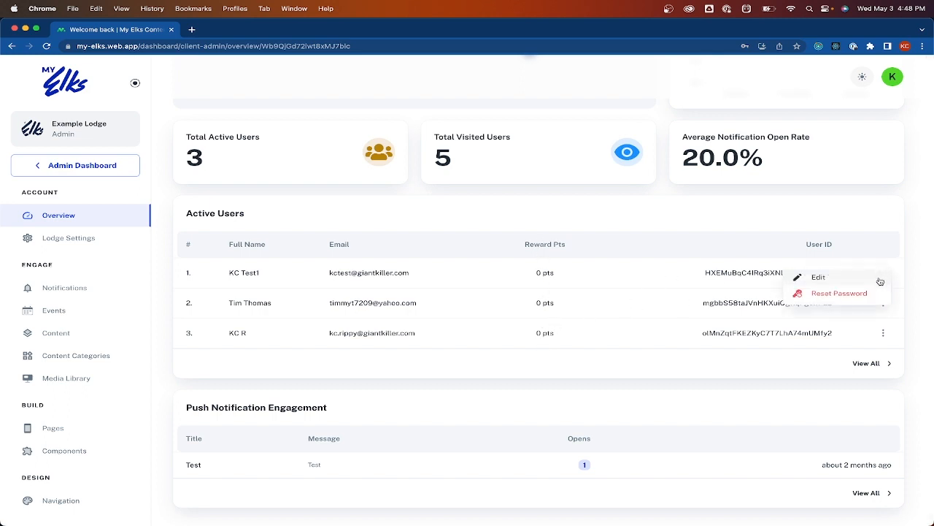
pyautogui.click(827, 283)
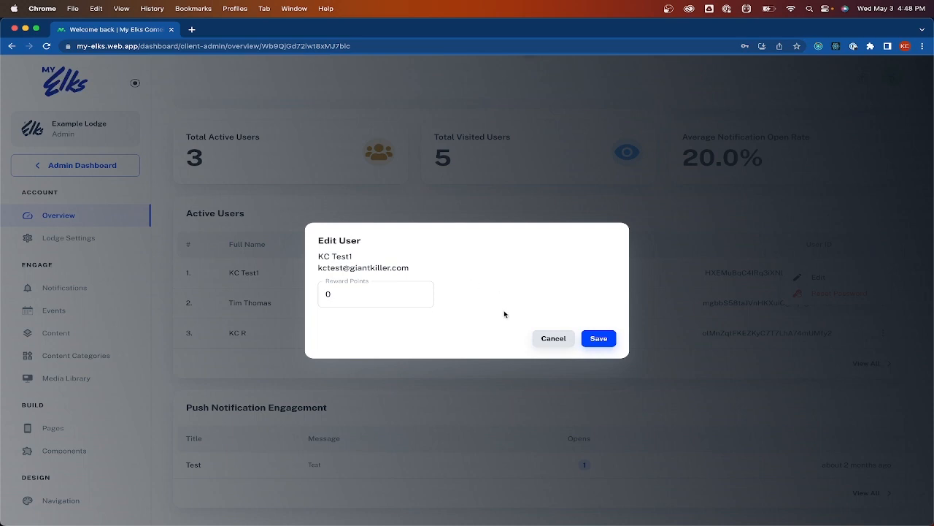
pyautogui.click(547, 338)
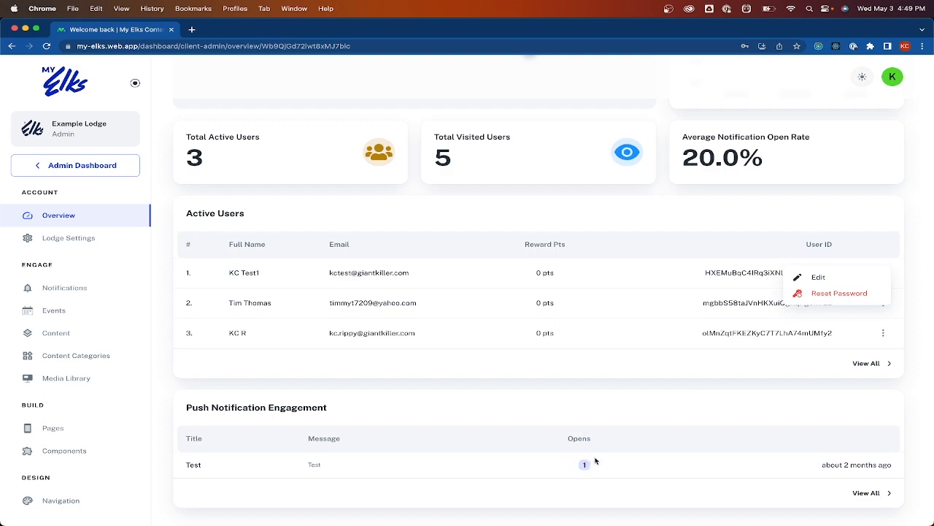
pyautogui.scroll(3, 564, 412)
pyautogui.scroll(1, 569, 407)
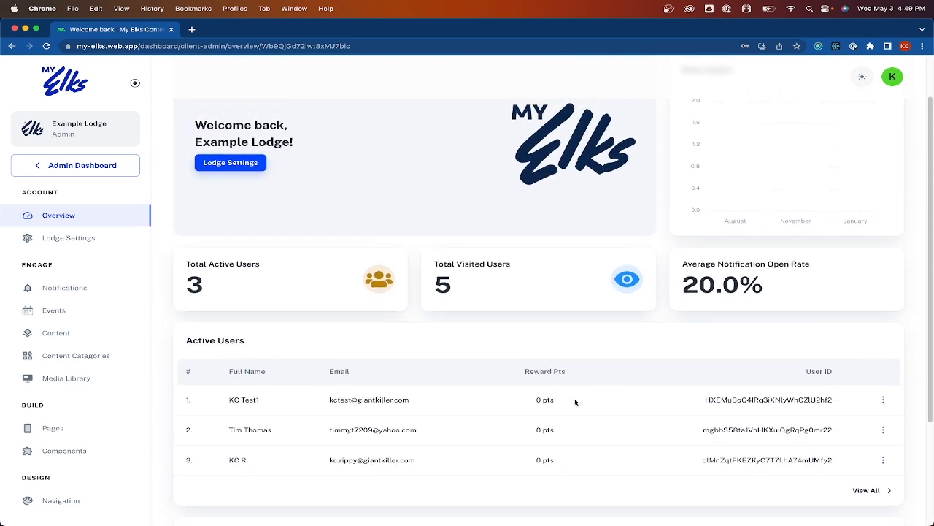
pyautogui.scroll(2, 443, 334)
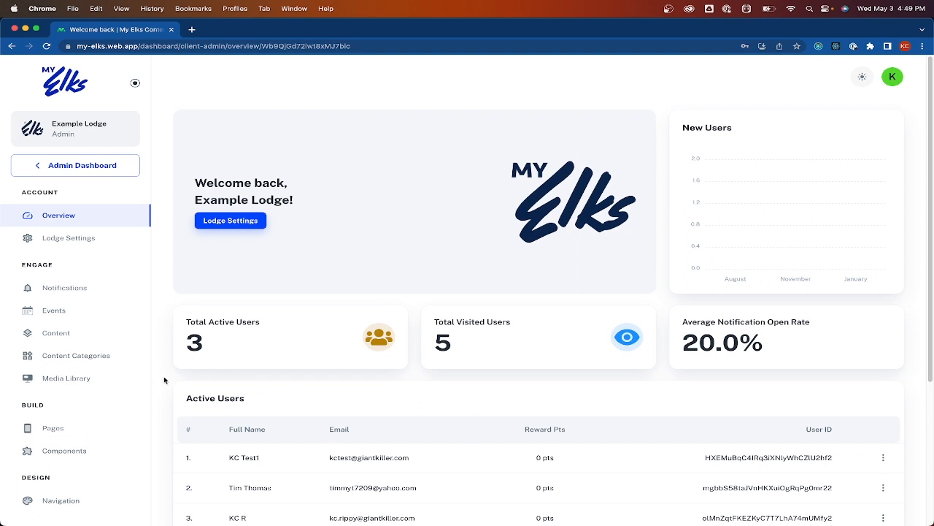
# Open Example Lodge's Lodge Settings and bring the iPhone 14 Simulator to the front
pyautogui.click(60, 237)
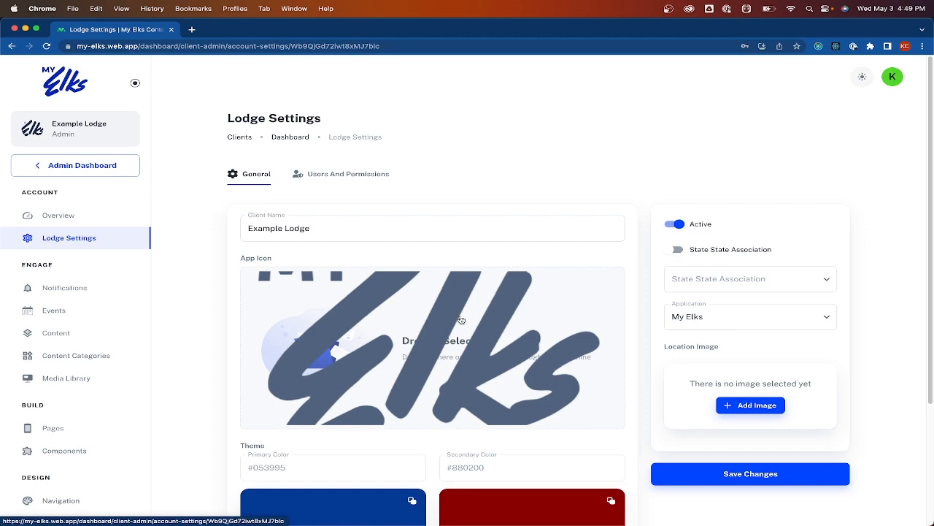
pyautogui.hotkey('ctrl', 'Up')
pyautogui.click(847, 179)
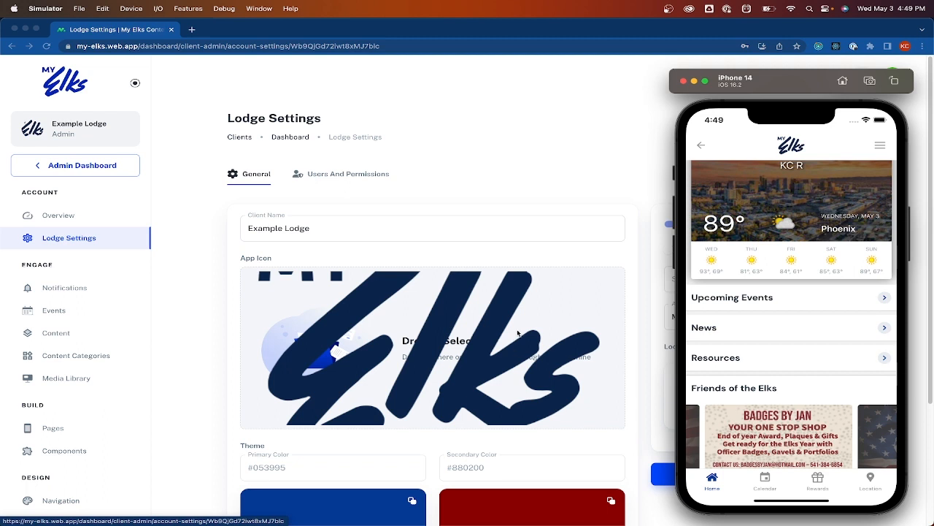
# Return the My Elks app to its home screen, then switch back to Lodge Settings in Chrome
pyautogui.click(570, 170)
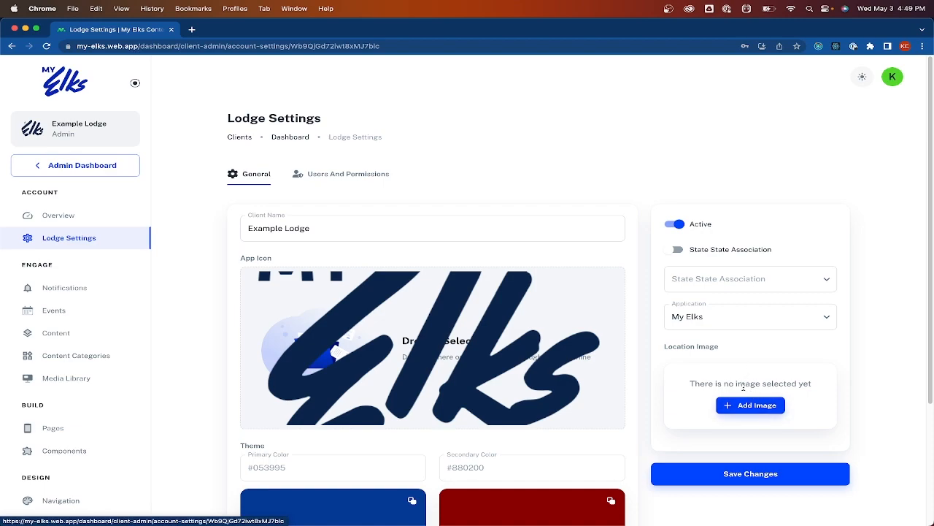
pyautogui.hotkey('ctrl', 'Up')
pyautogui.click(828, 264)
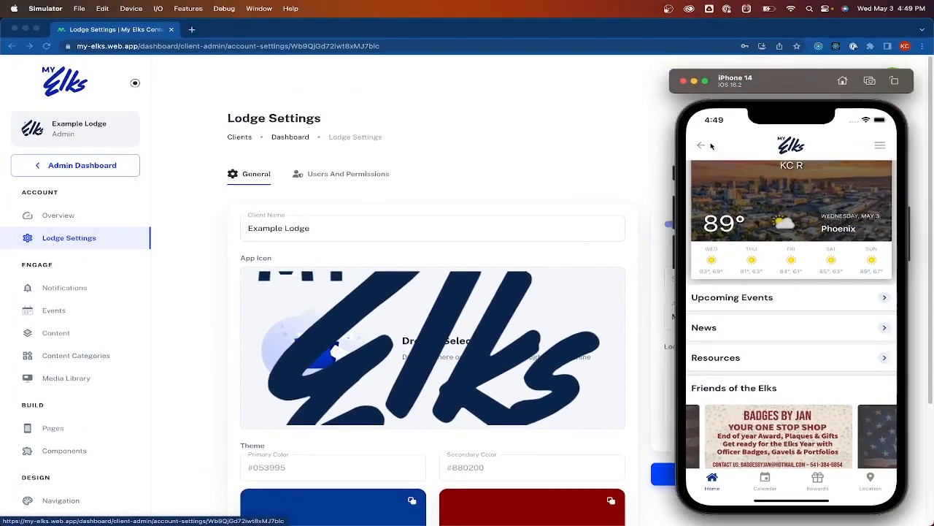
pyautogui.click(702, 146)
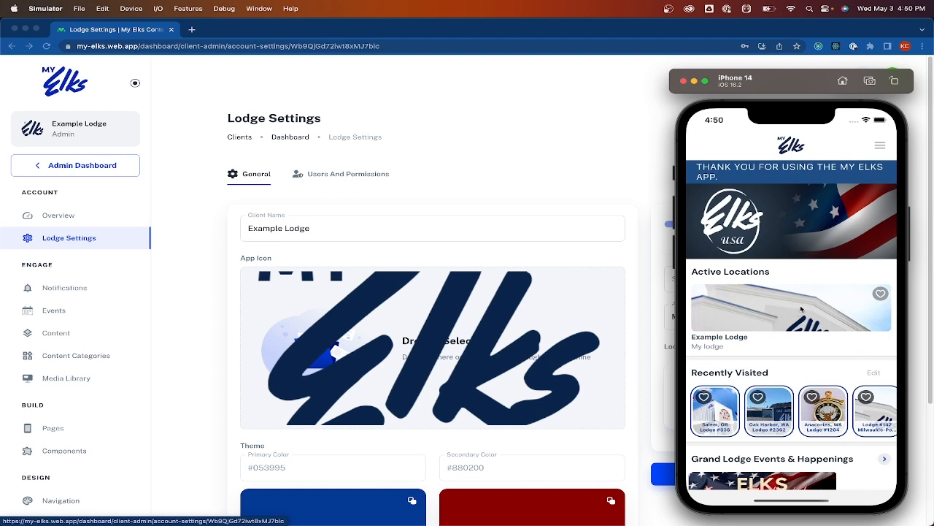
pyautogui.click(576, 152)
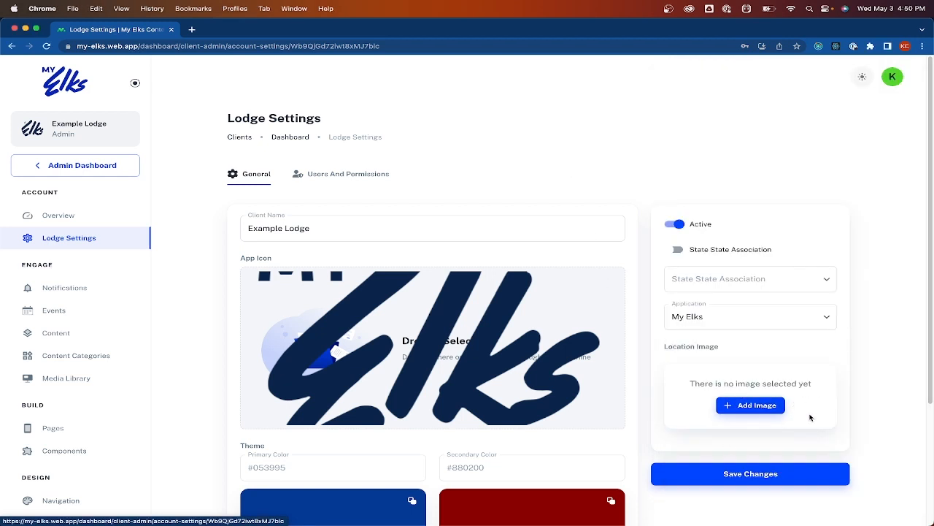
# Choose the city skyline photo from the Media Library as Location Image and save changes
pyautogui.click(773, 410)
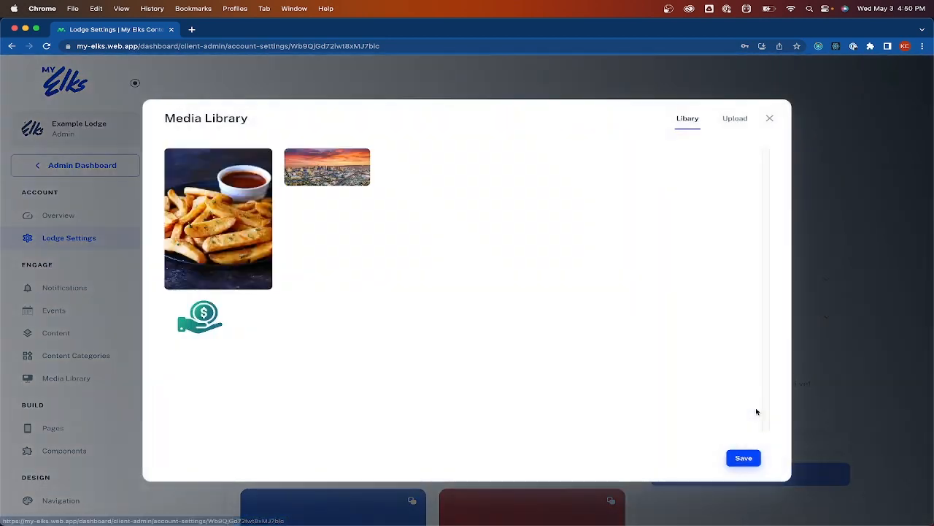
pyautogui.click(729, 123)
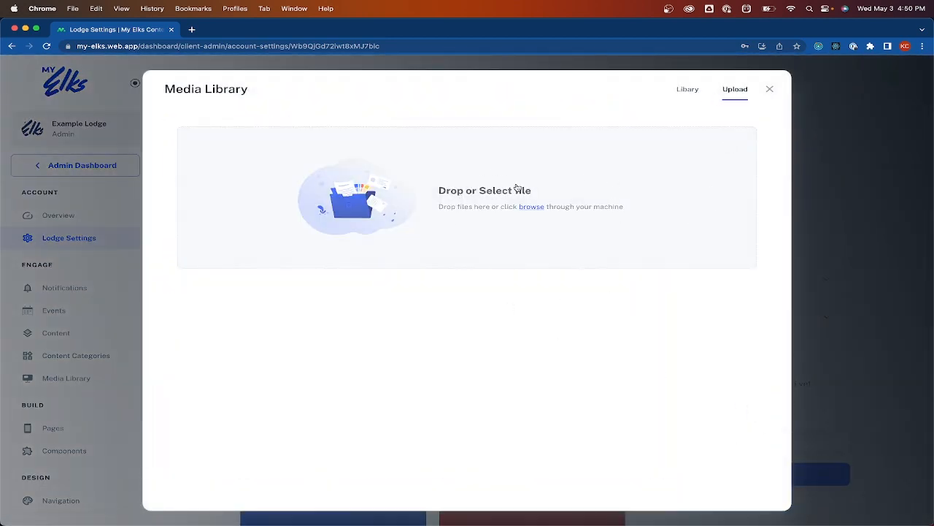
pyautogui.click(687, 89)
pyautogui.click(345, 184)
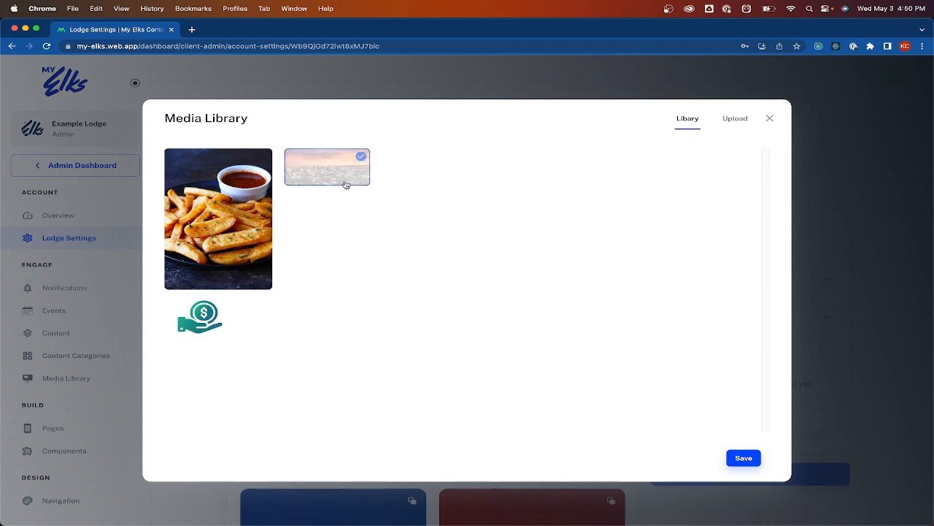
pyautogui.click(732, 460)
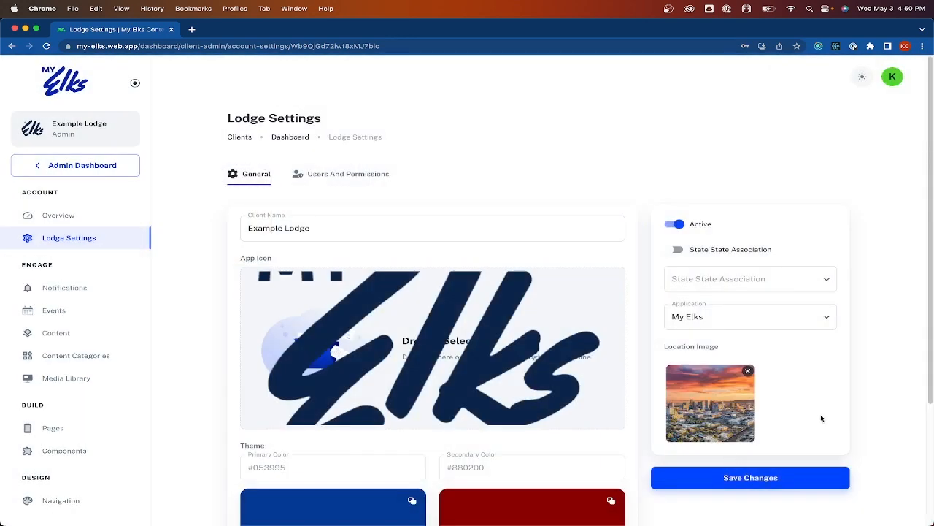
pyautogui.click(798, 478)
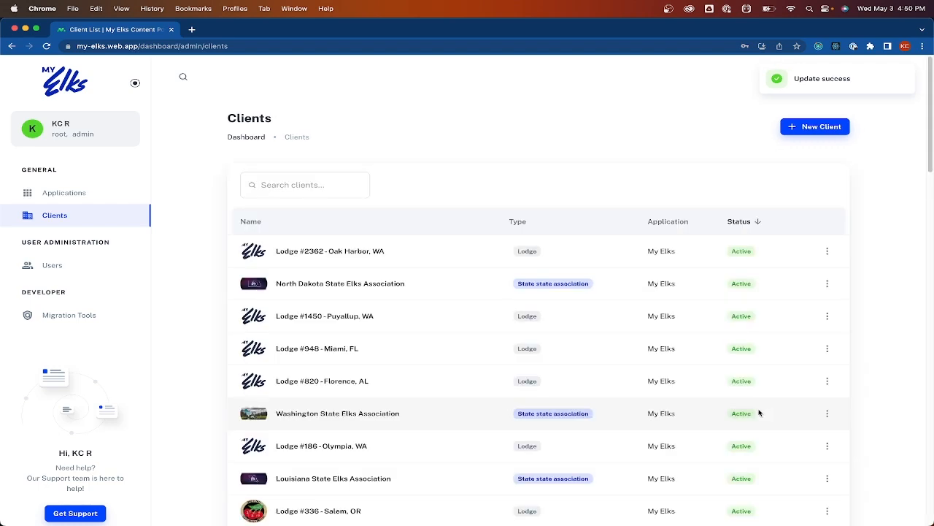
pyautogui.click(388, 238)
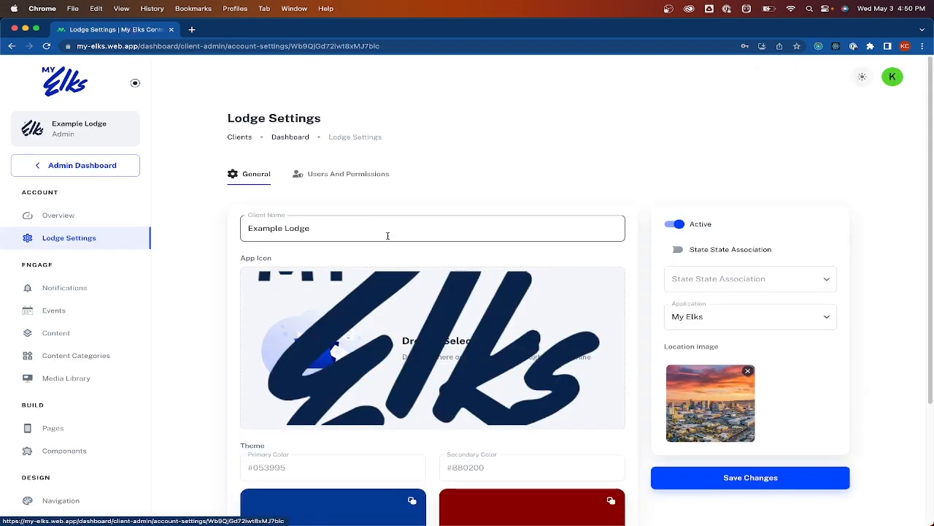
# On Users And Permissions, start adding a member and search for a user by their username
pyautogui.click(331, 175)
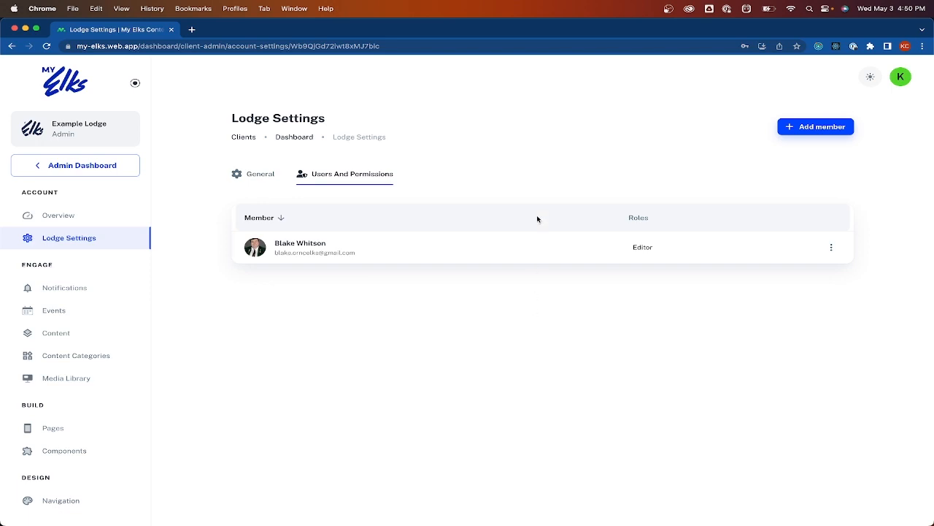
pyautogui.click(811, 128)
pyautogui.click(437, 194)
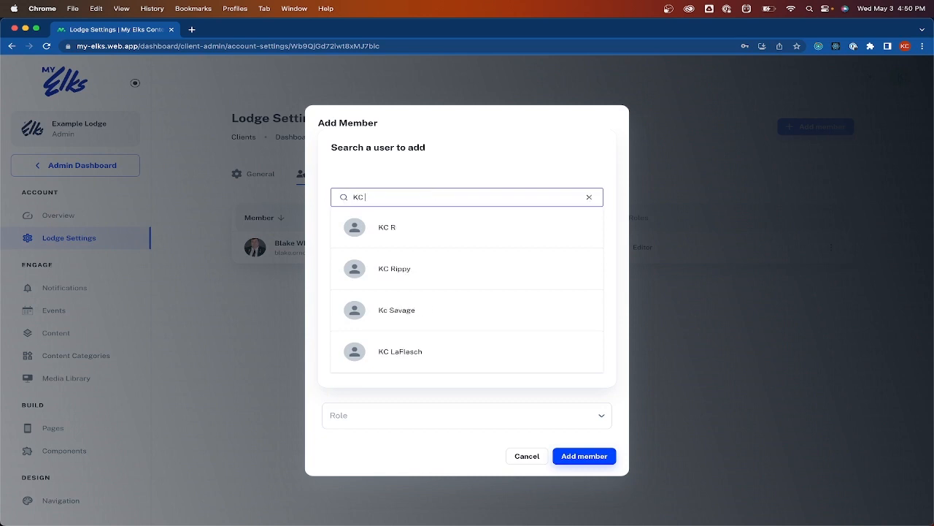
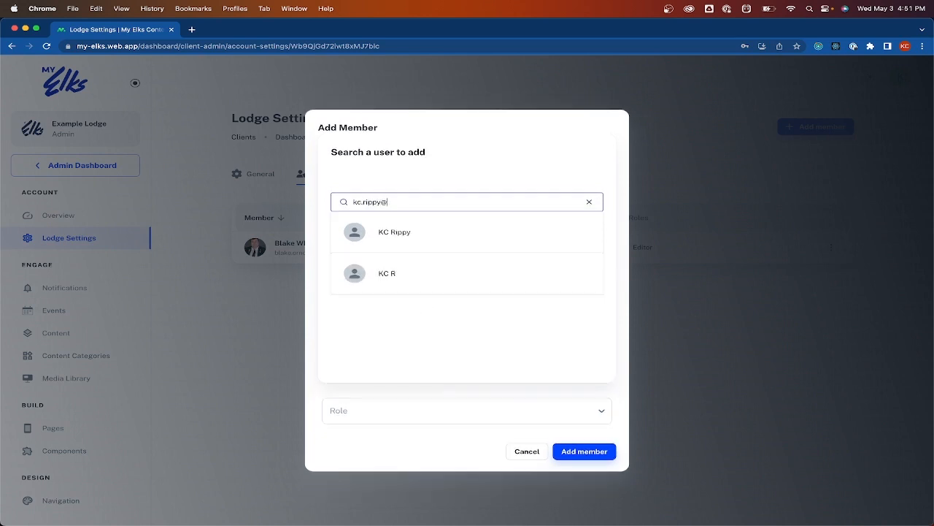
# Leave the role unpicked and cancel the Add Member dialog without adding anyone
pyautogui.click(426, 412)
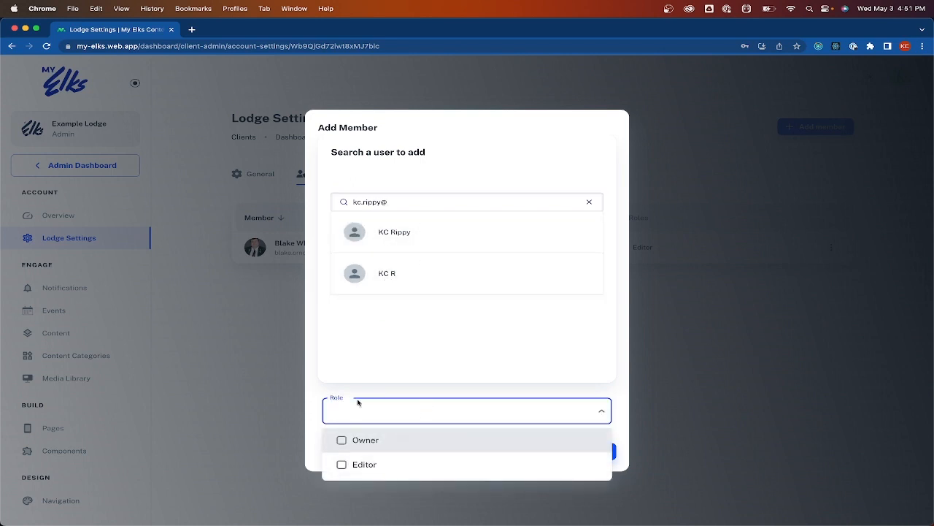
pyautogui.click(406, 354)
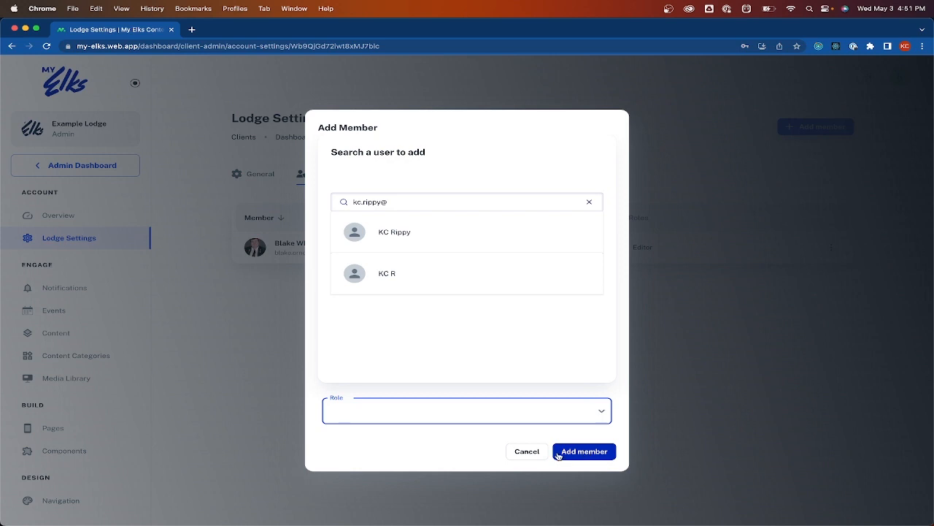
pyautogui.click(516, 458)
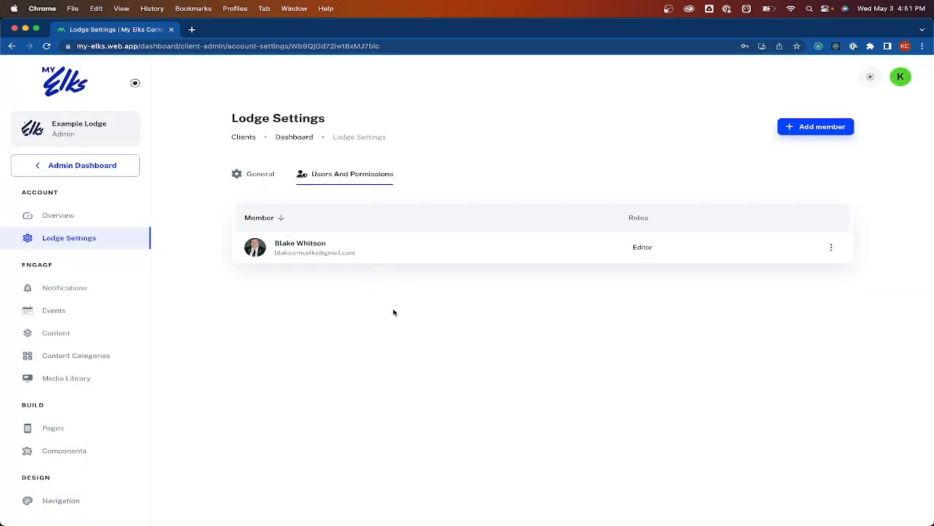
pyautogui.click(111, 295)
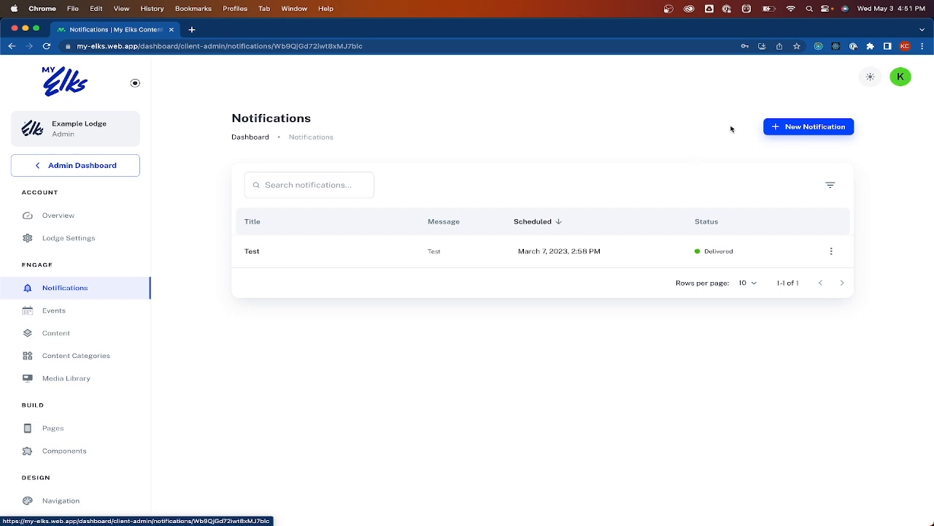
pyautogui.click(796, 127)
pyautogui.click(409, 132)
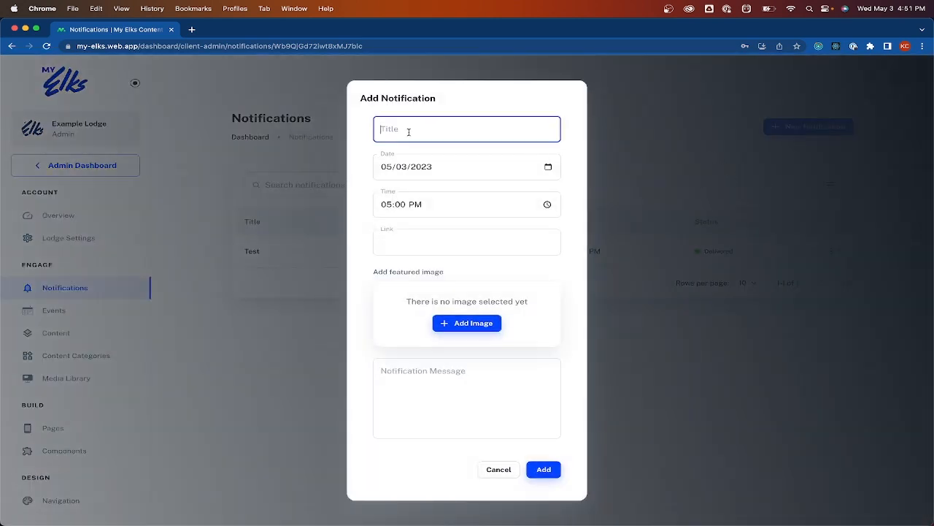
pyautogui.write('Title')
pyautogui.press('Tab')
pyautogui.press('Tab')
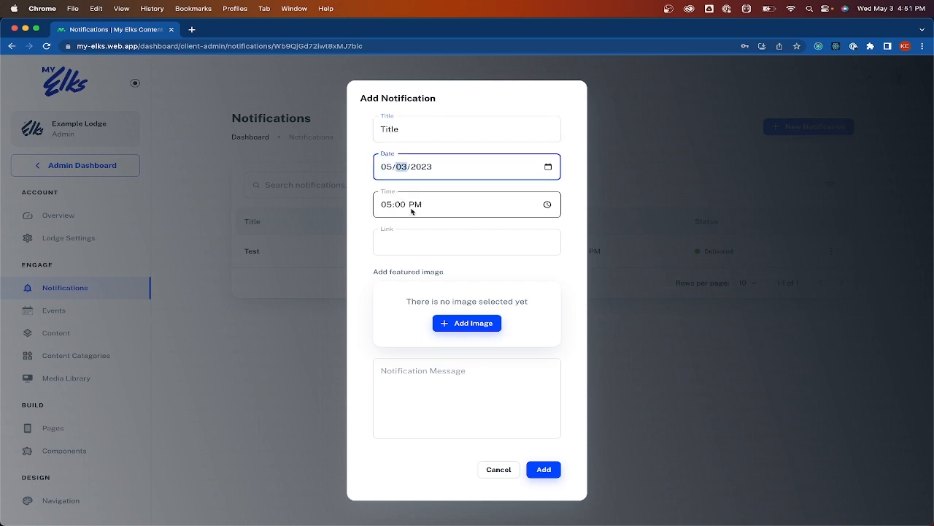
pyautogui.click(402, 240)
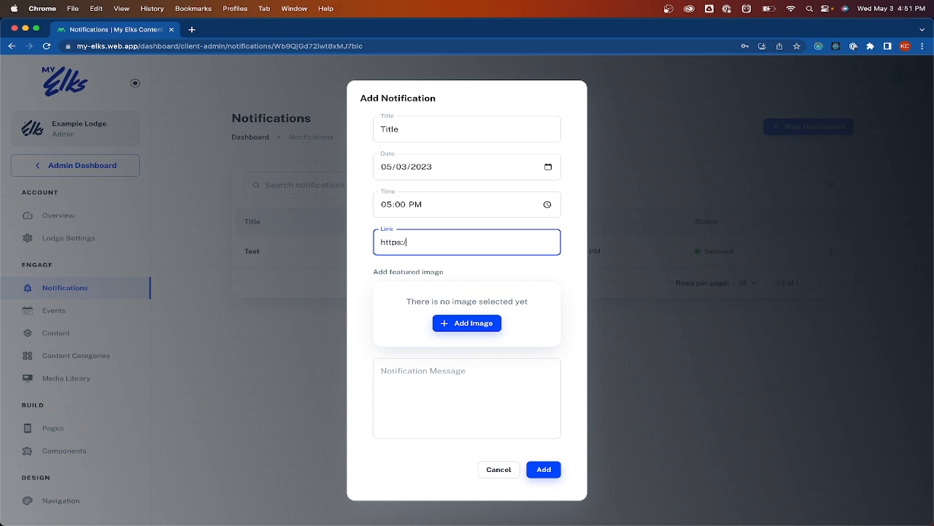
pyautogui.write('https://google.com')
# Attach the city skyline image, enter the message 'Message Here', and add the notification
pyautogui.click(442, 323)
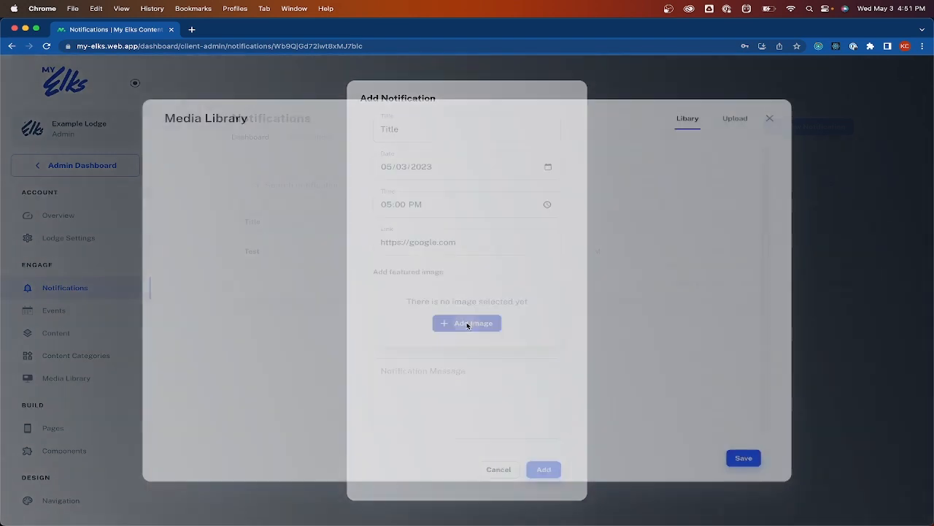
pyautogui.click(350, 171)
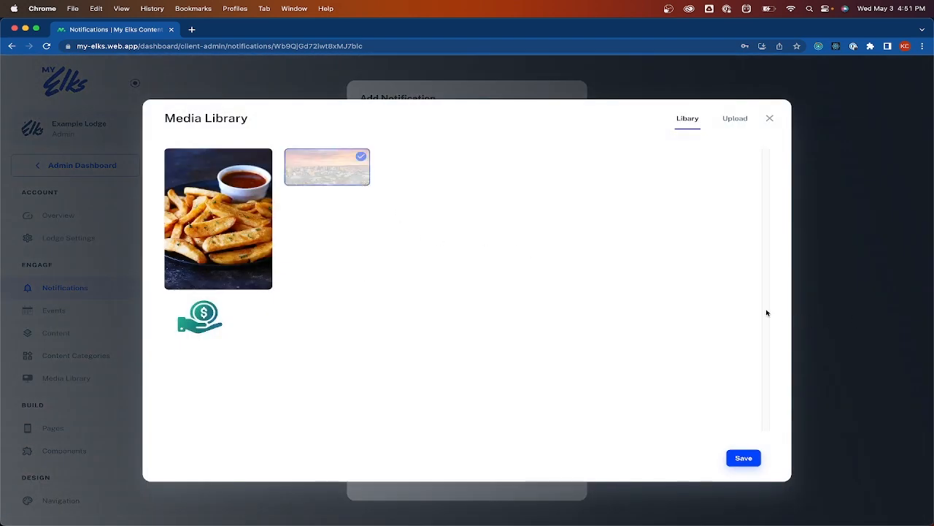
pyautogui.click(743, 458)
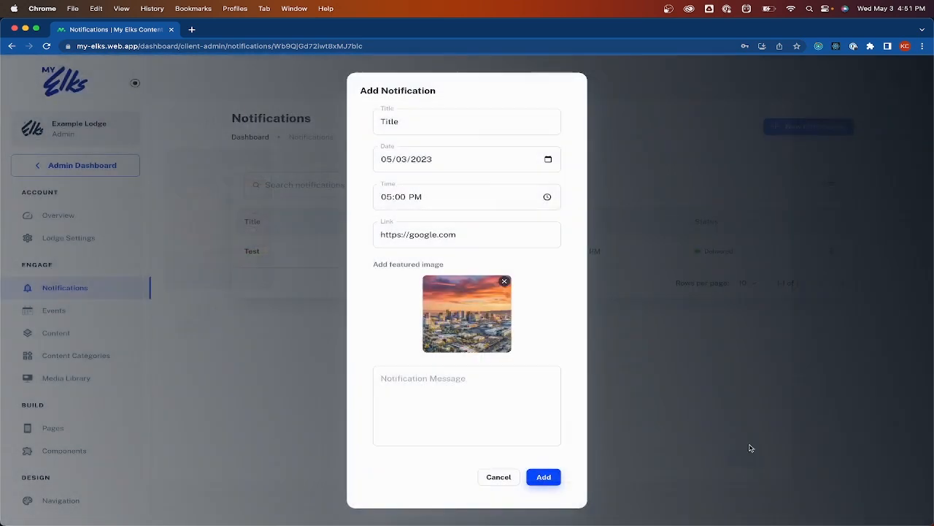
pyautogui.click(475, 387)
pyautogui.write('Messa')
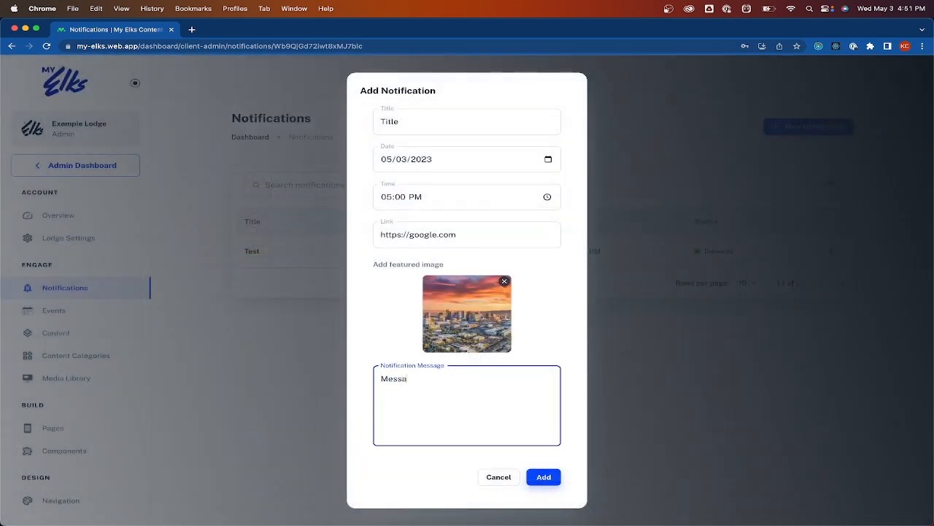
pyautogui.write('ge Here')
pyautogui.click(543, 478)
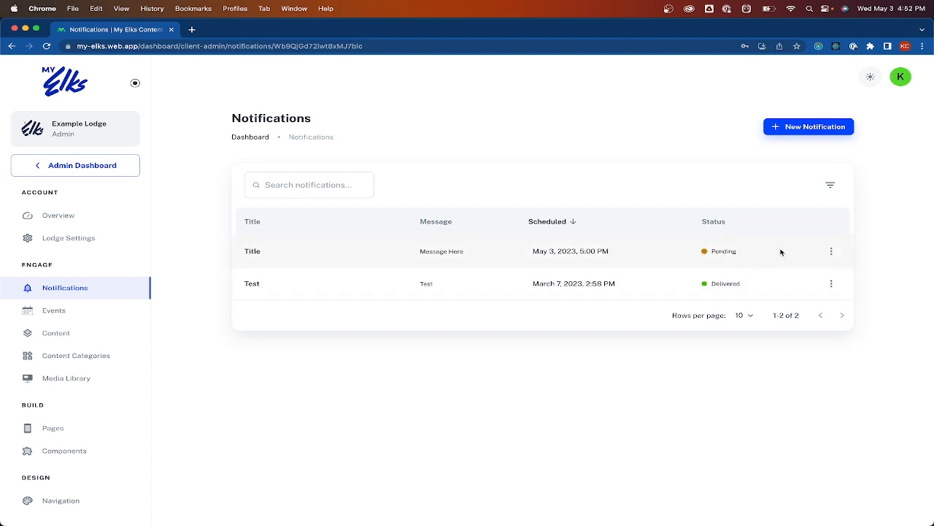
# Edit the Title notification's time minutes to 30 so it is scheduled for 5:30 PM
pyautogui.click(833, 252)
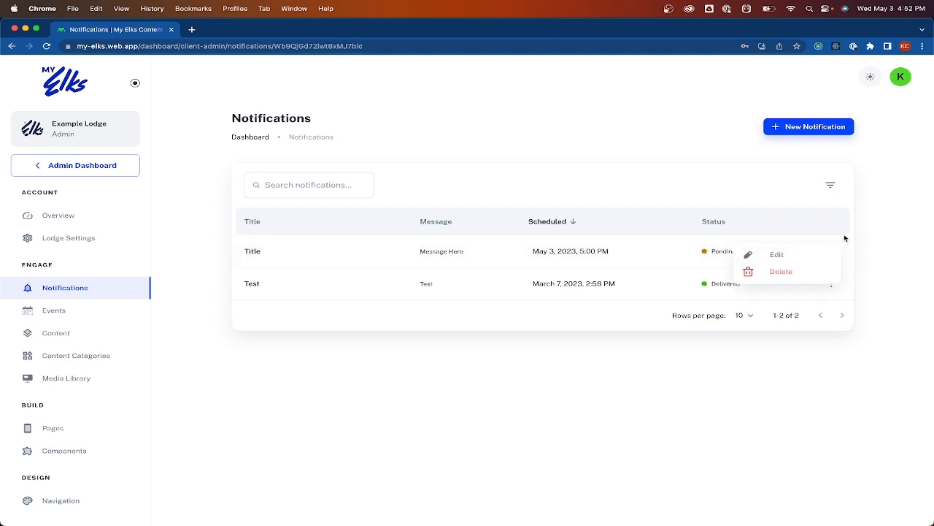
pyautogui.click(794, 261)
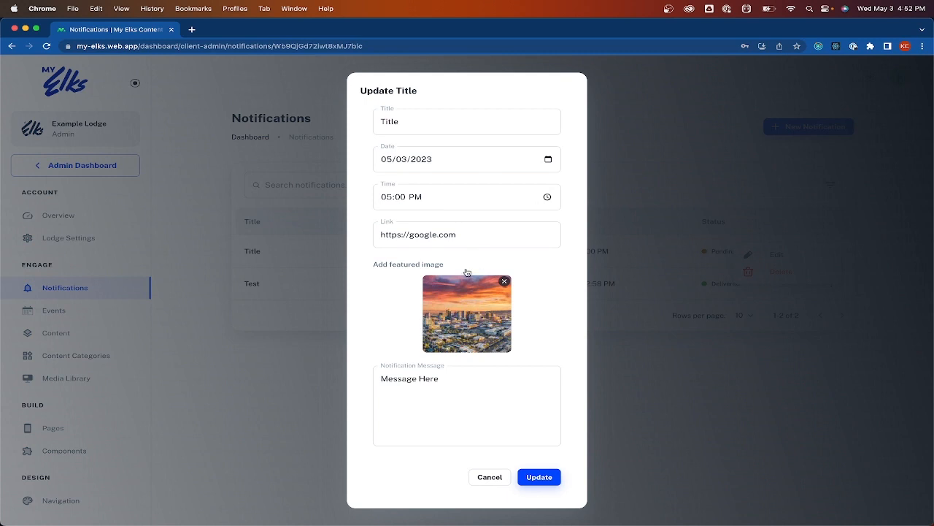
pyautogui.click(398, 198)
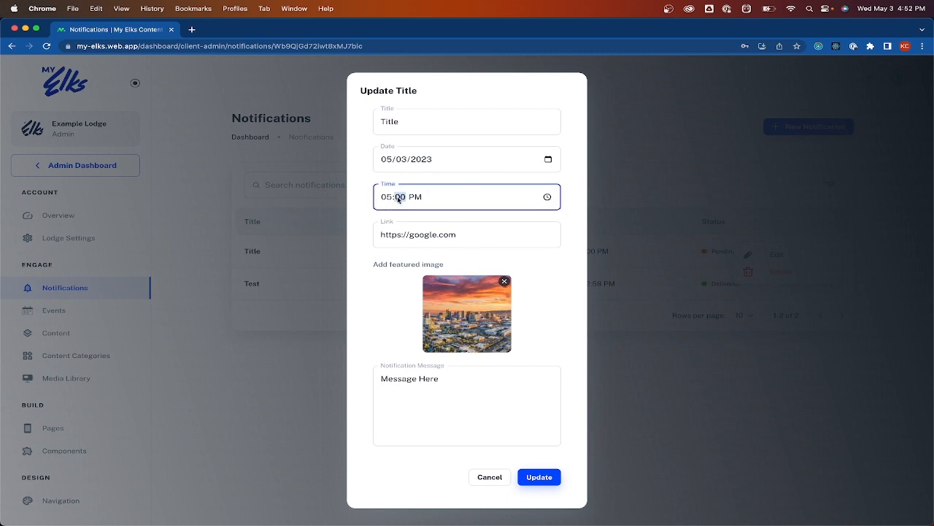
pyautogui.write('30')
pyautogui.click(540, 481)
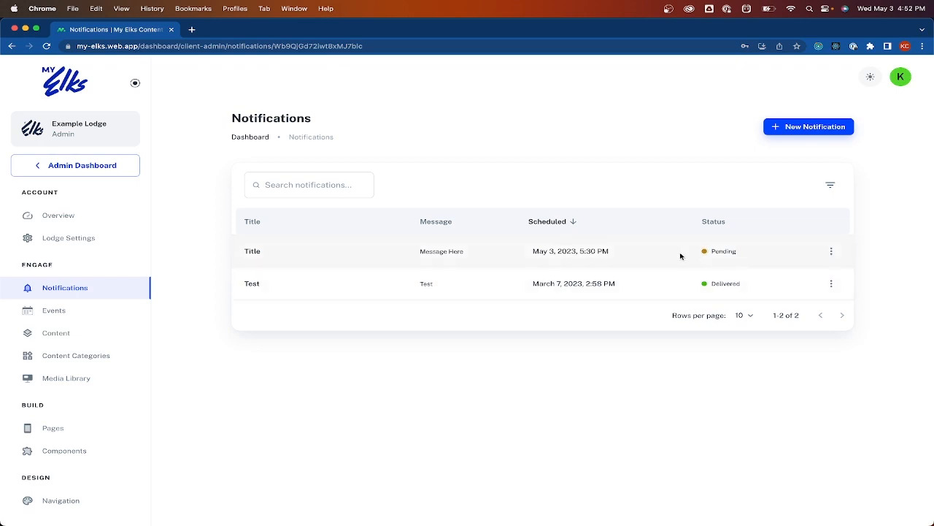
pyautogui.click(830, 284)
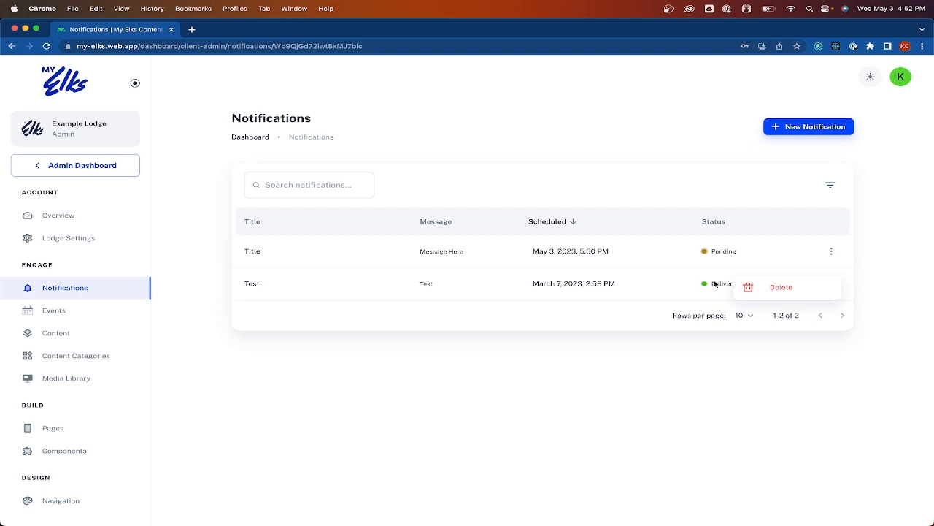
# Delete the Test notification, then view the empty May 2023 Main calendar on Events
pyautogui.click(781, 288)
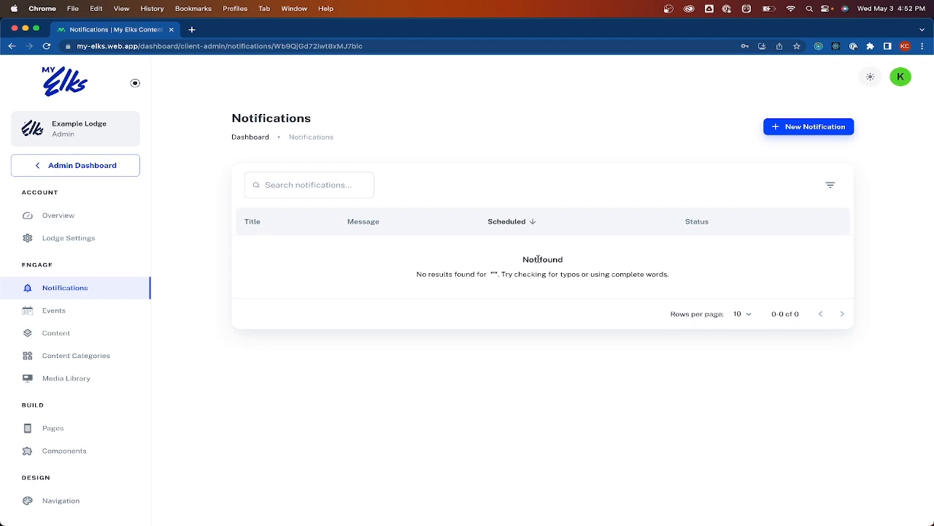
pyautogui.click(93, 312)
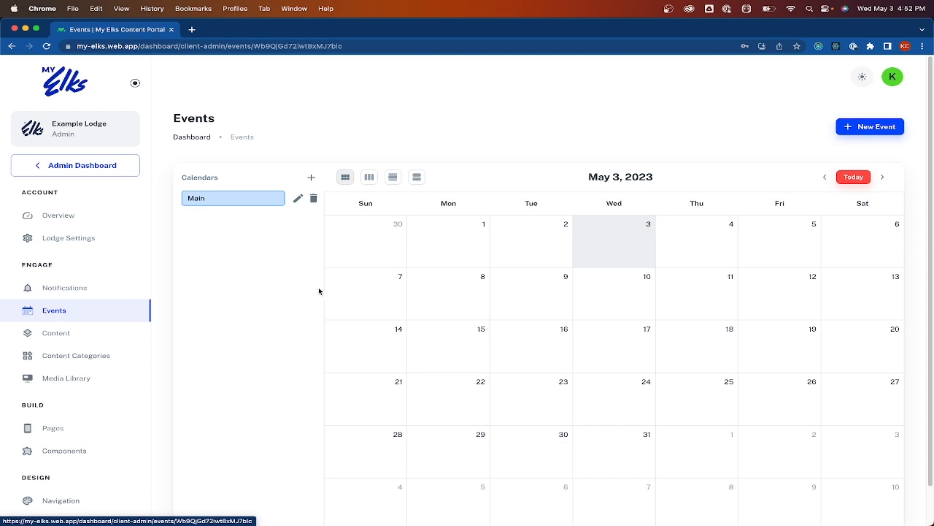
pyautogui.scroll(-1, 319, 291)
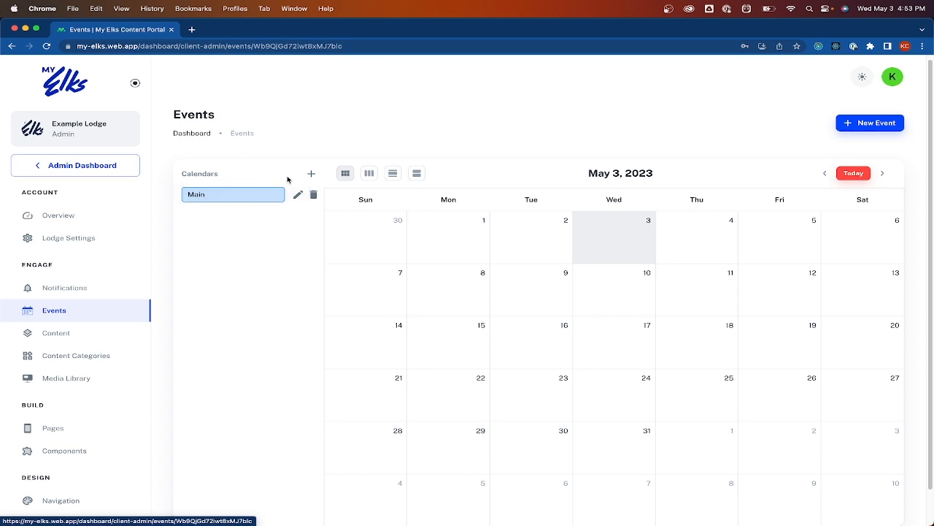
# Add a red calendar named 'Kitchen Specials' beside the Main calendar
pyautogui.click(311, 175)
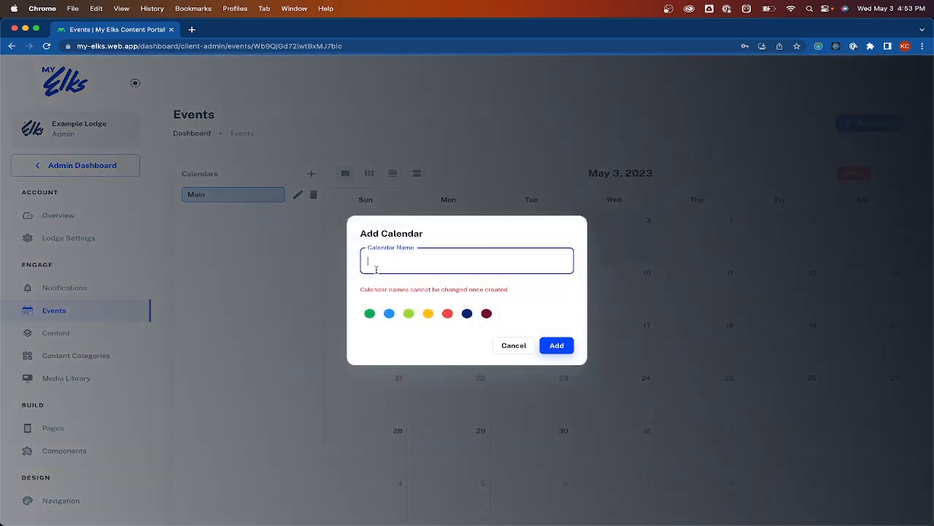
pyautogui.write('Kitchen Specials')
pyautogui.click(446, 313)
pyautogui.click(557, 345)
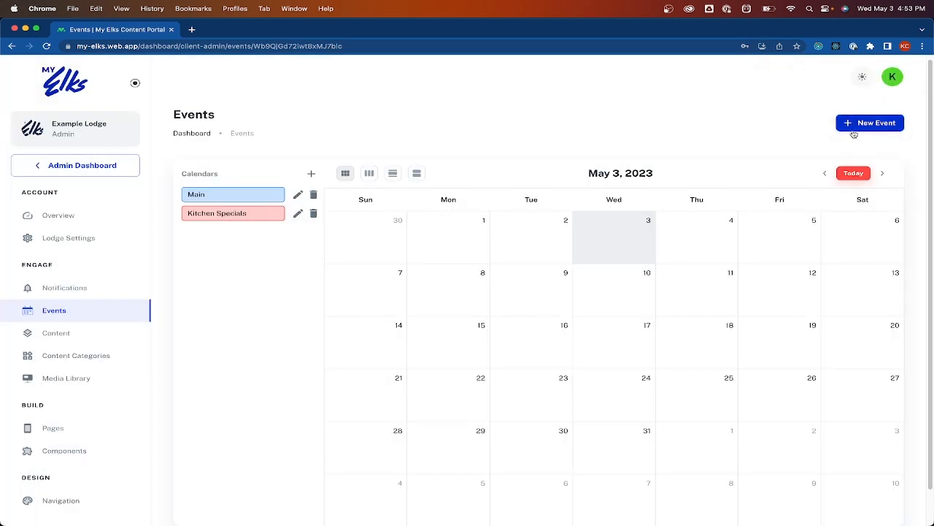
# Start a 'Tacos' event on Thursday May 4 with a two-line description
pyautogui.click(709, 241)
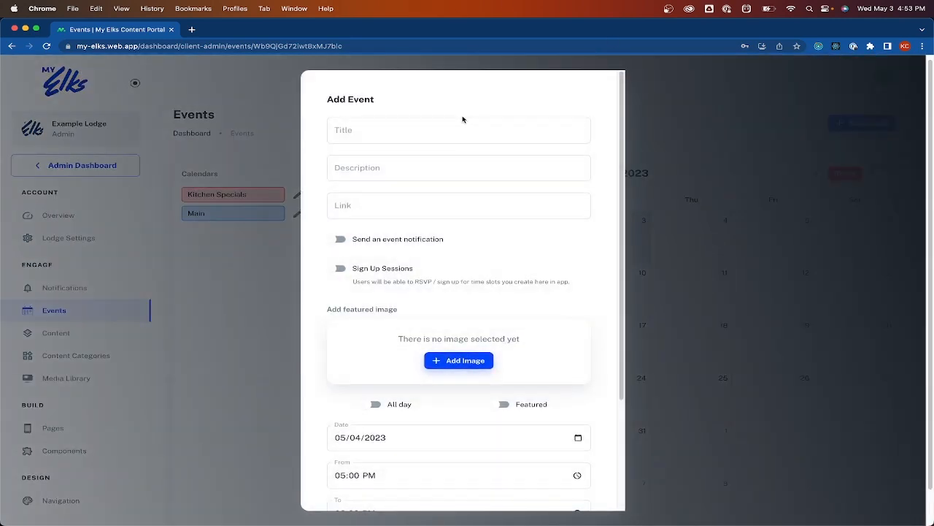
pyautogui.click(461, 119)
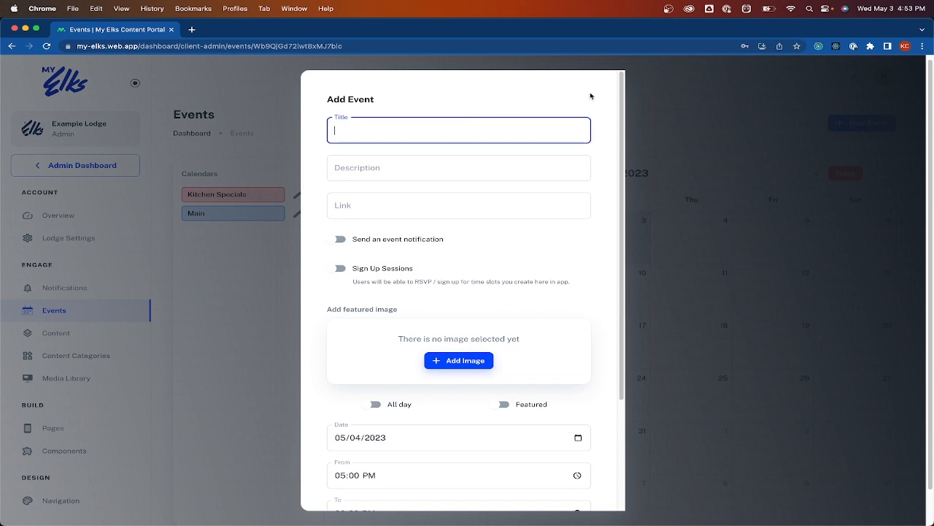
pyautogui.write('Tac')
pyautogui.press('BackSpace')
pyautogui.press('BackSpace')
pyautogui.press('BackSpace')
pyautogui.write('Tacos')
pyautogui.press('Tab')
pyautogui.write('Description')
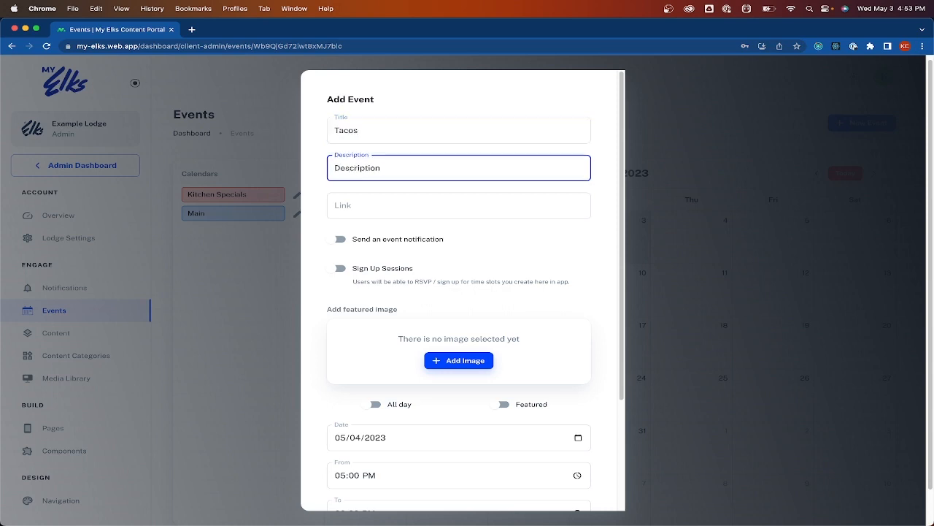
pyautogui.press('Return')
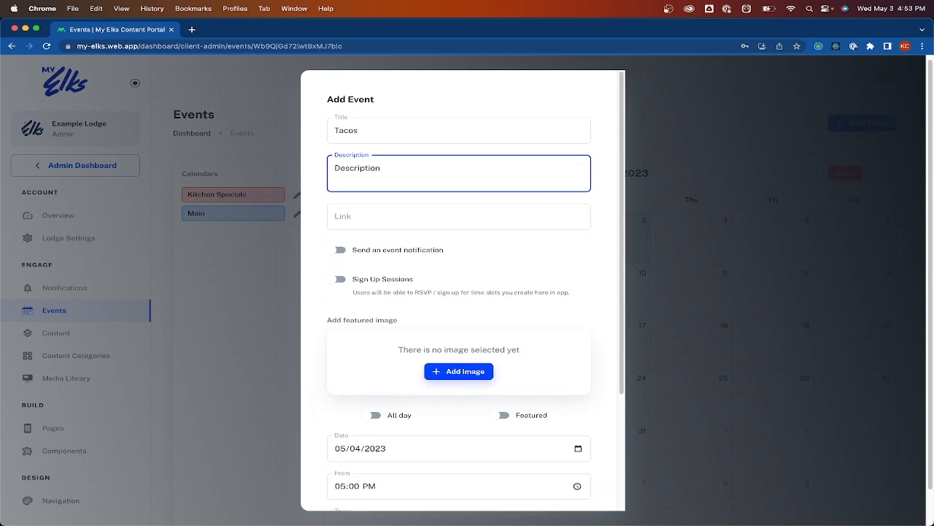
pyautogui.write('Here')
pyautogui.click(513, 225)
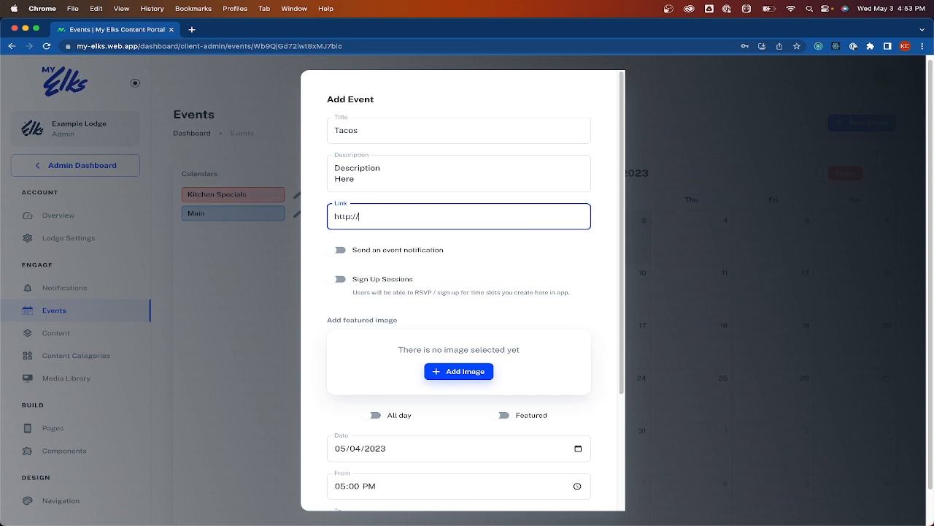
pyautogui.write('http://google.com')
pyautogui.click(420, 252)
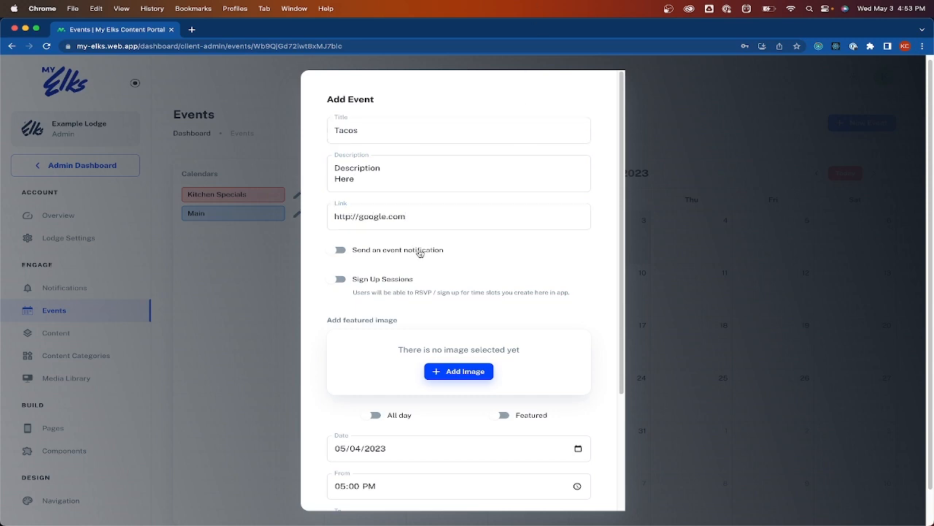
pyautogui.click(340, 251)
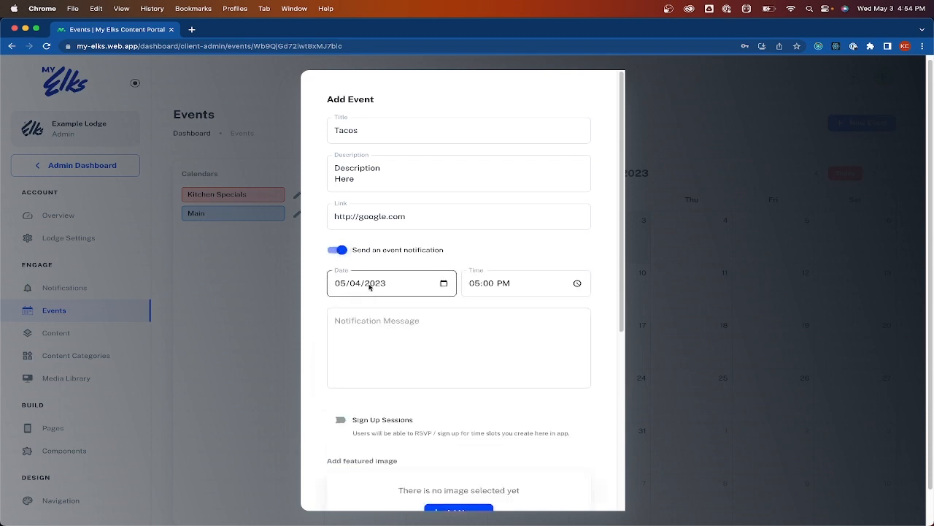
pyautogui.click(407, 335)
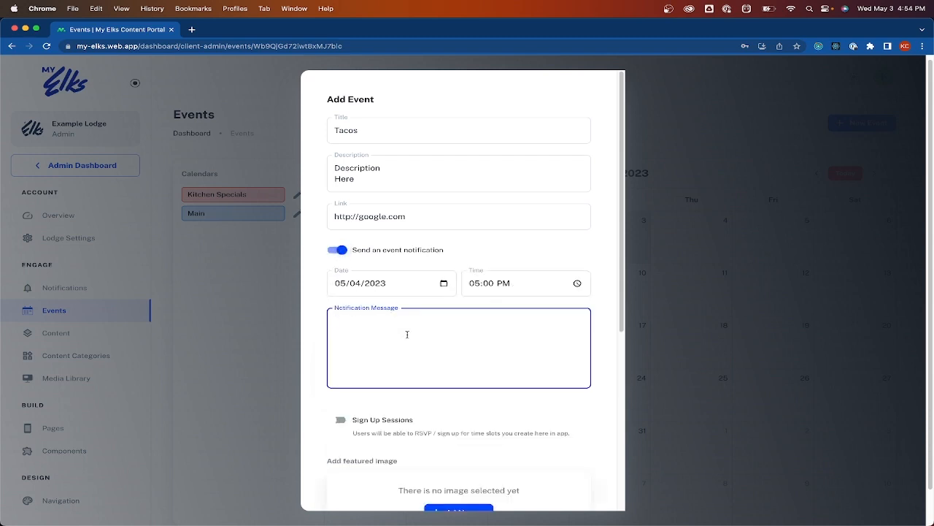
pyautogui.write('Message')
pyautogui.scroll(-3, 505, 357)
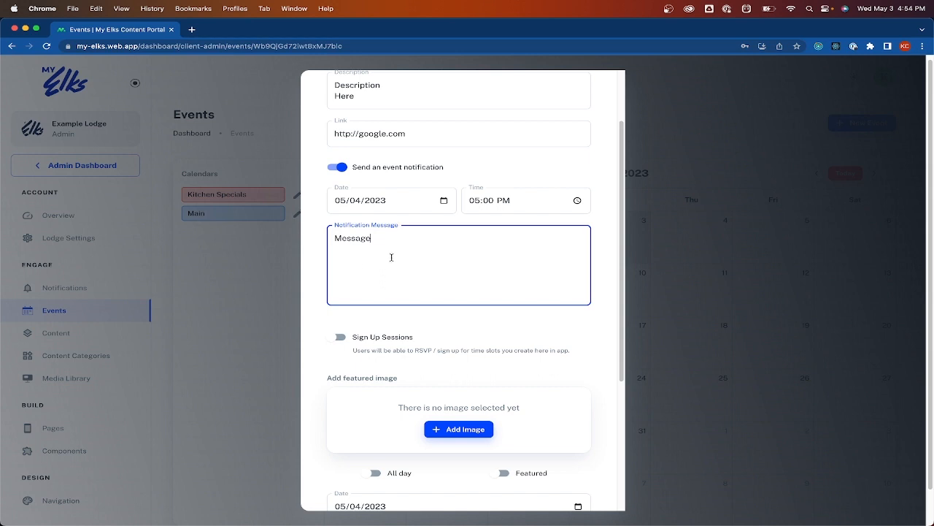
# Turn off the event notification, enable Sign Up Sessions, and add two more session slots
pyautogui.click(337, 167)
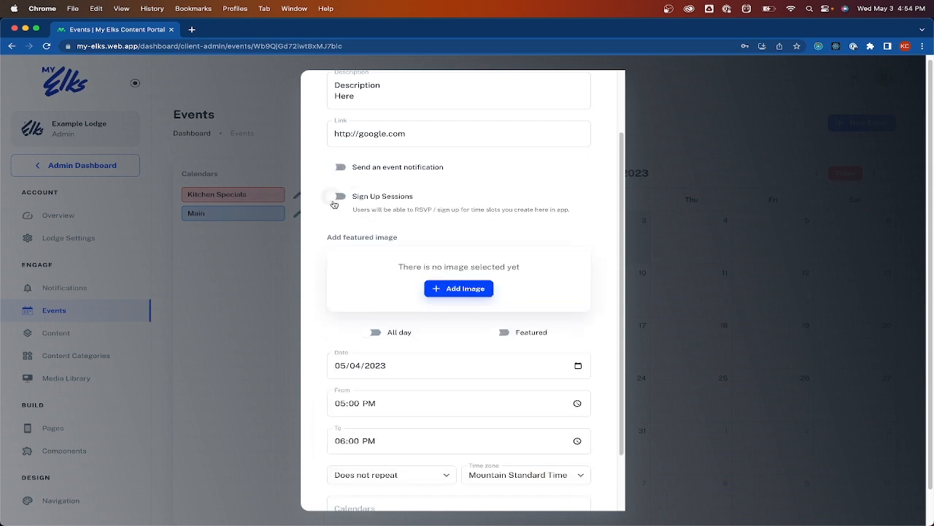
pyautogui.click(337, 199)
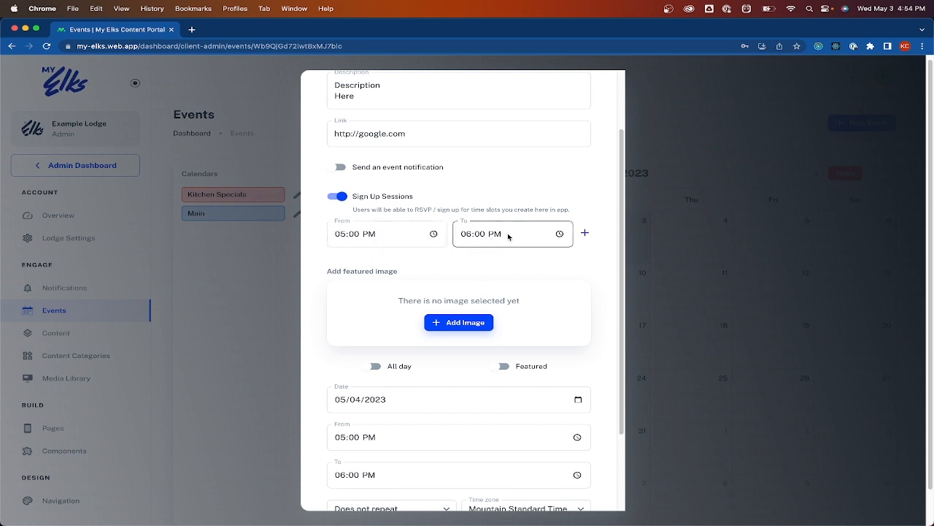
pyautogui.click(584, 233)
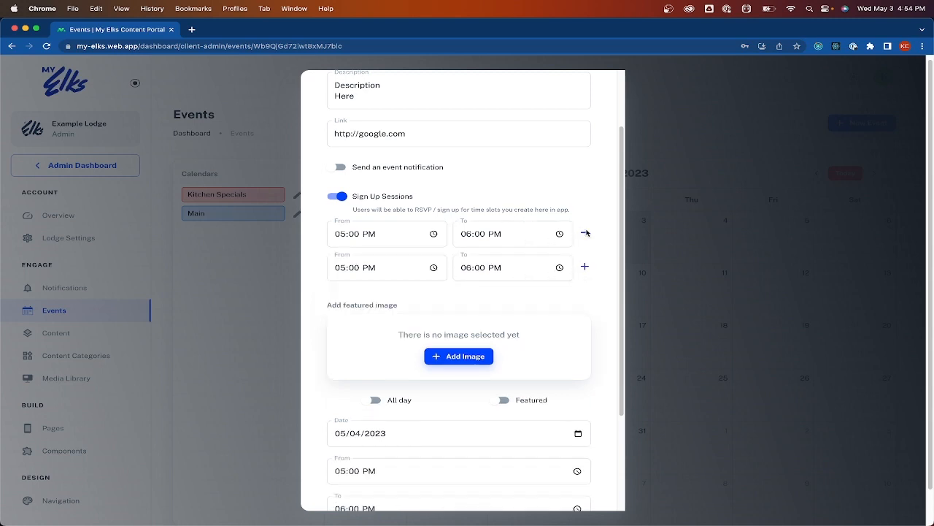
pyautogui.click(584, 267)
# Set the second sign-up session to run from 6:30 PM to 7:00 PM
pyautogui.click(339, 267)
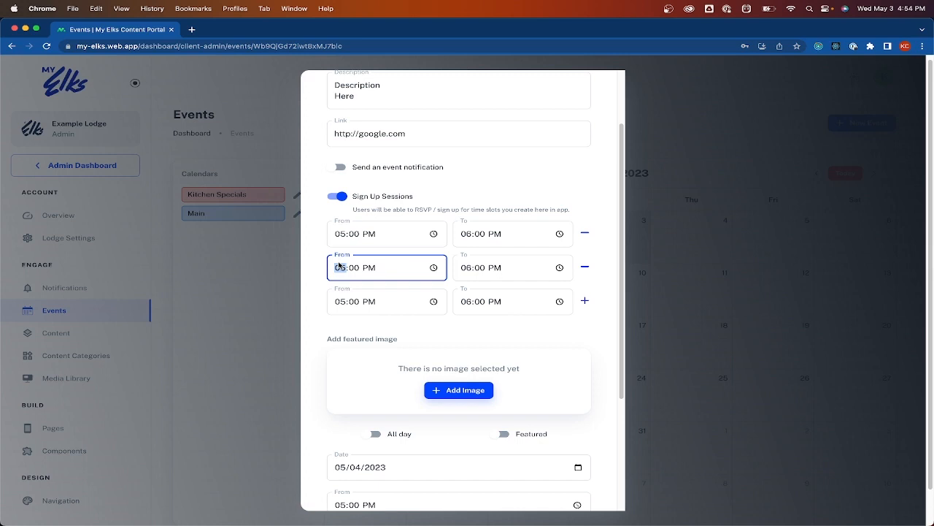
pyautogui.write('6:30')
pyautogui.click(470, 269)
pyautogui.write('7')
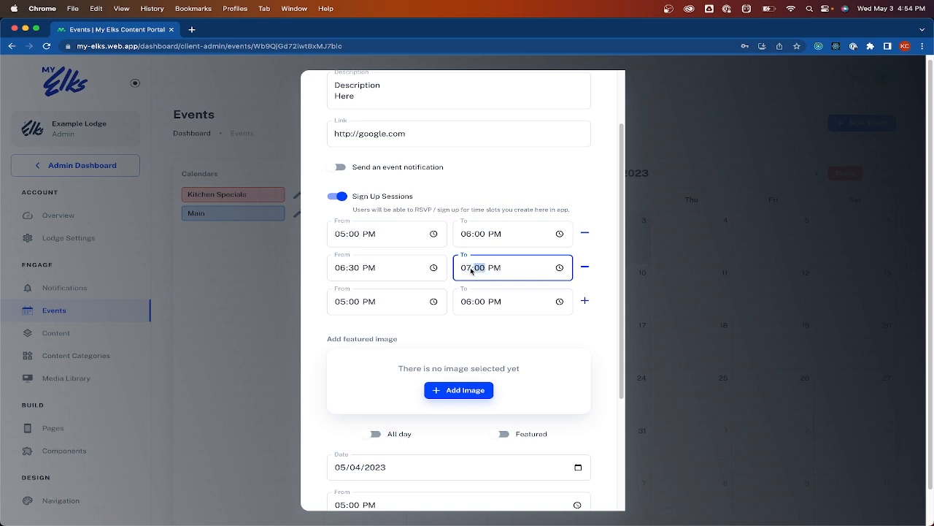
pyautogui.click(582, 322)
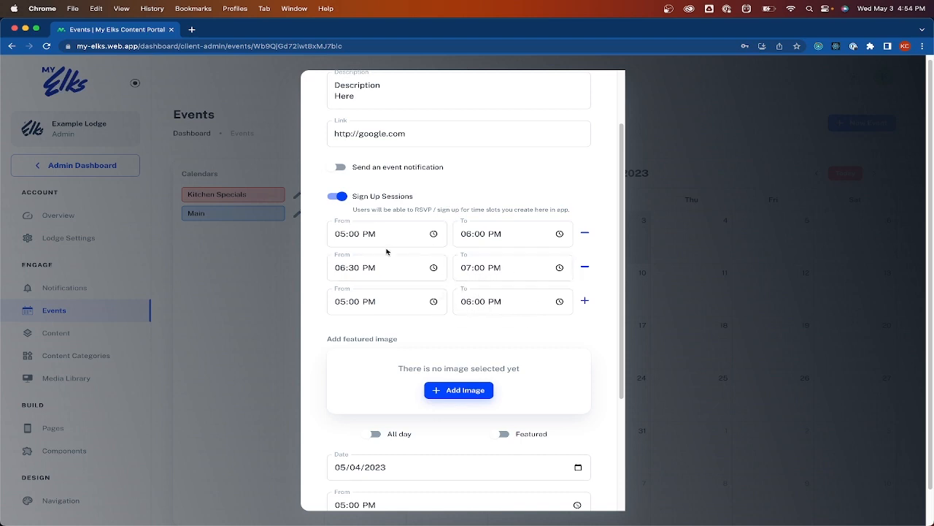
# Use the city skyline image as the Tacos event's featured image
pyautogui.scroll(-3, 454, 339)
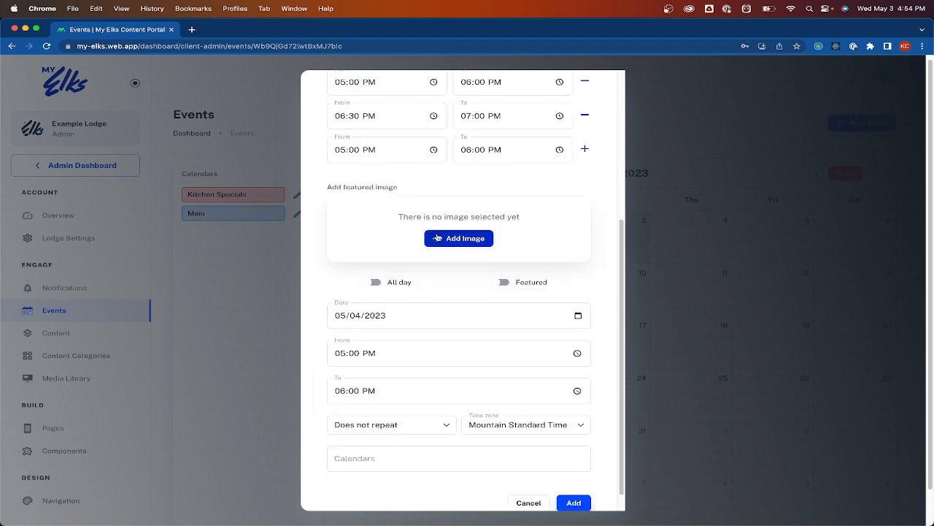
pyautogui.click(445, 238)
pyautogui.click(344, 184)
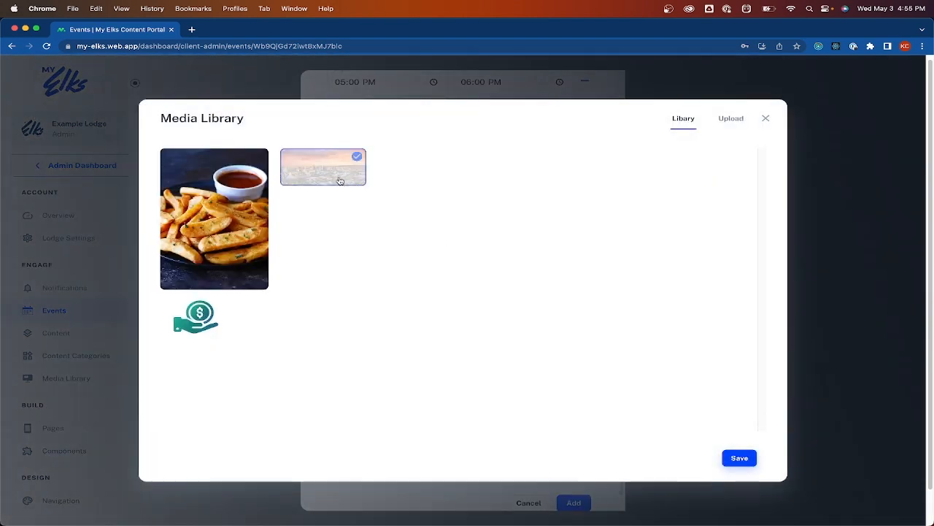
pyautogui.click(740, 457)
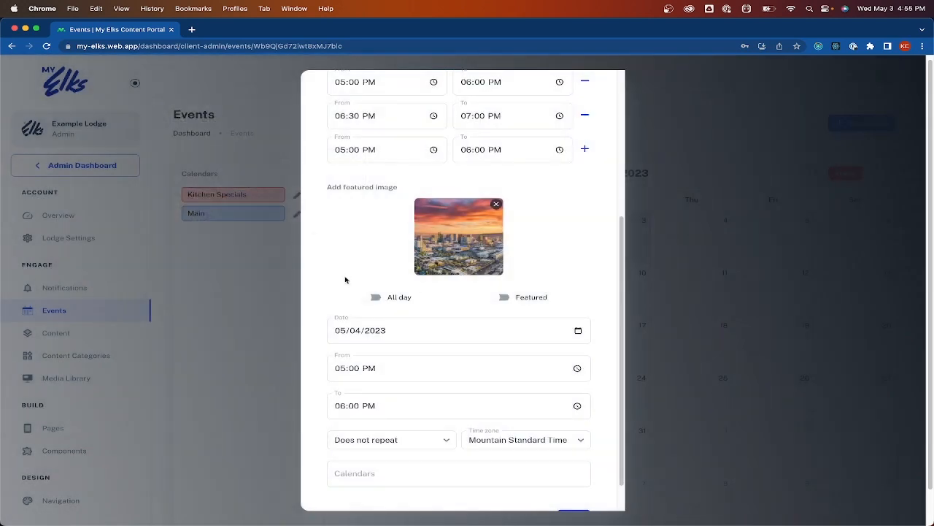
# Keep the event non-repeating, assign it to the Main calendar, and save it
pyautogui.scroll(-1, 366, 283)
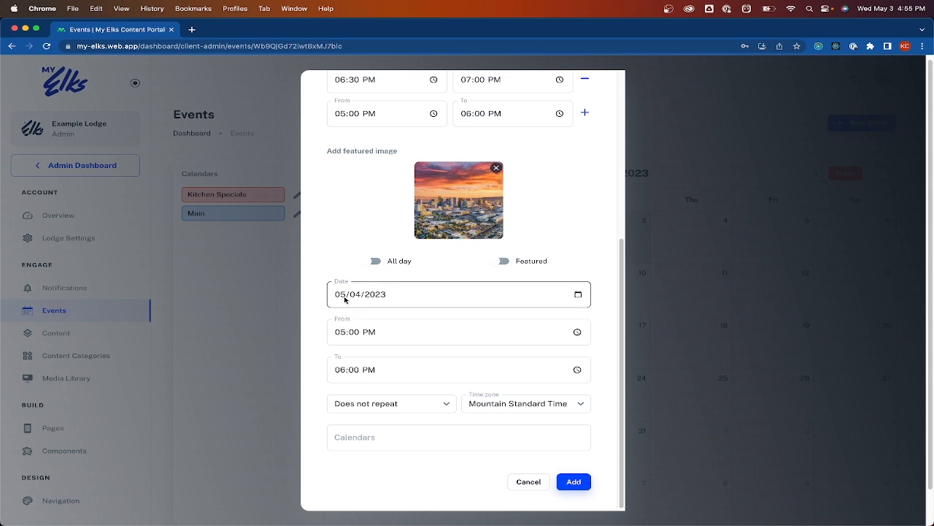
pyautogui.click(413, 405)
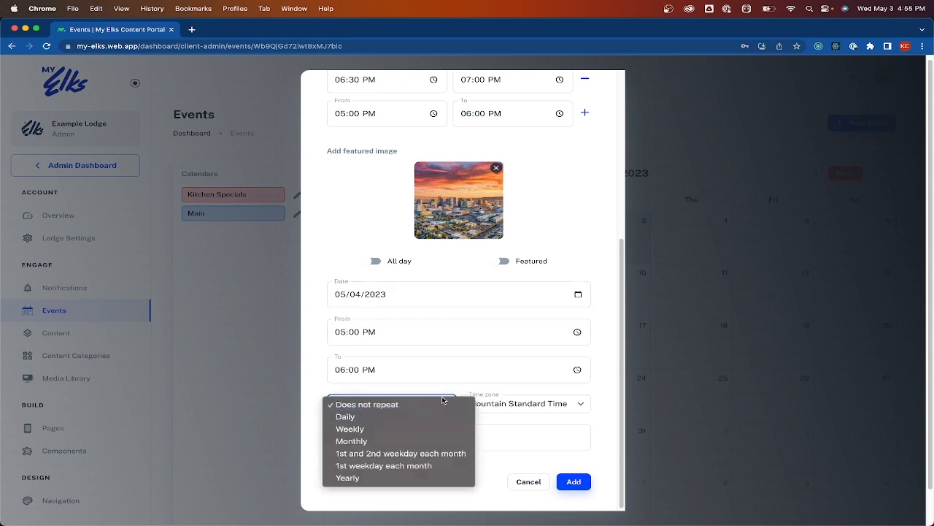
pyautogui.click(409, 416)
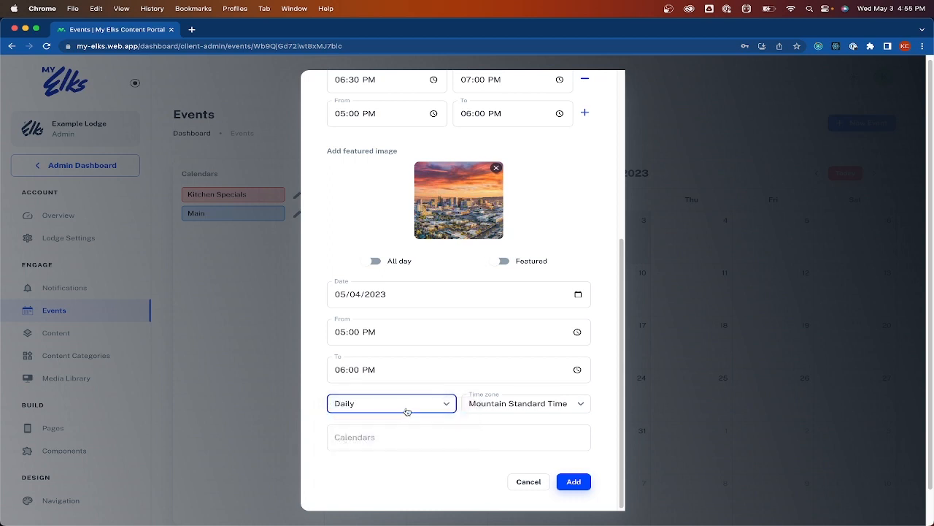
pyautogui.click(402, 405)
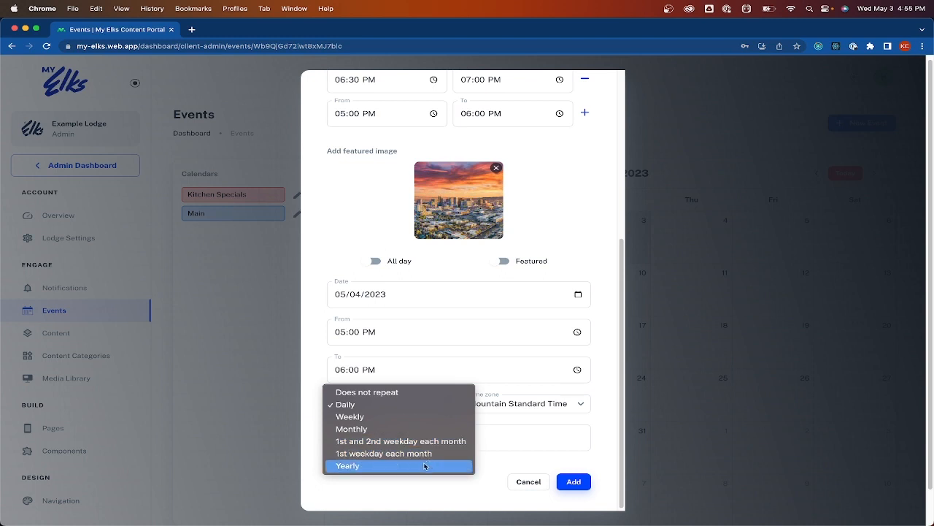
pyautogui.click(394, 392)
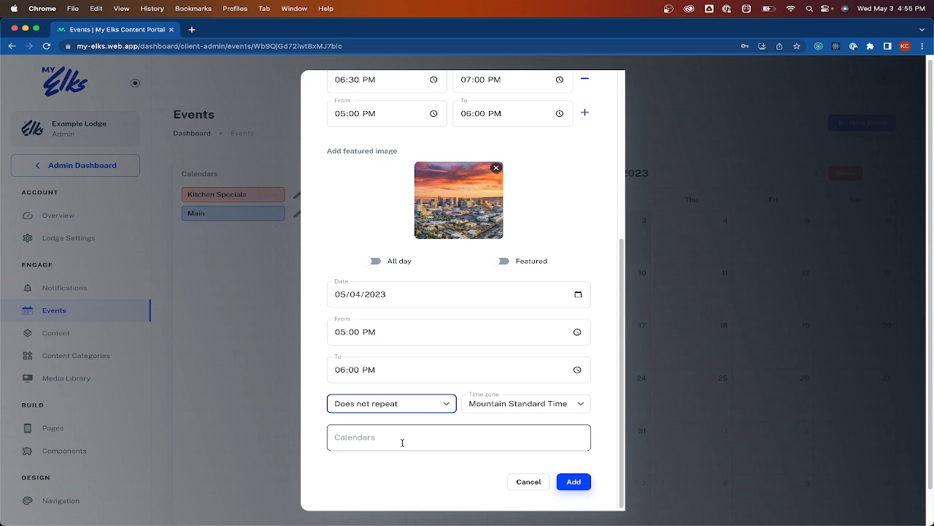
pyautogui.click(390, 438)
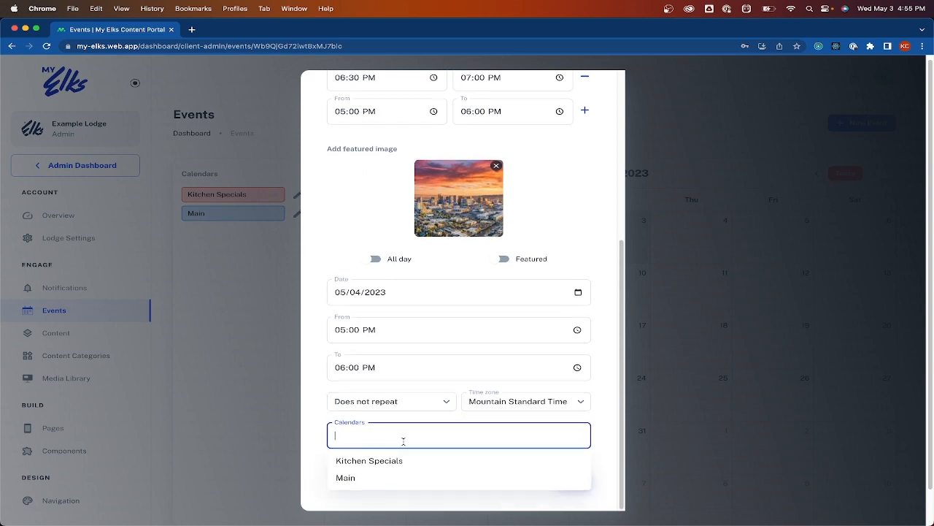
pyautogui.click(378, 477)
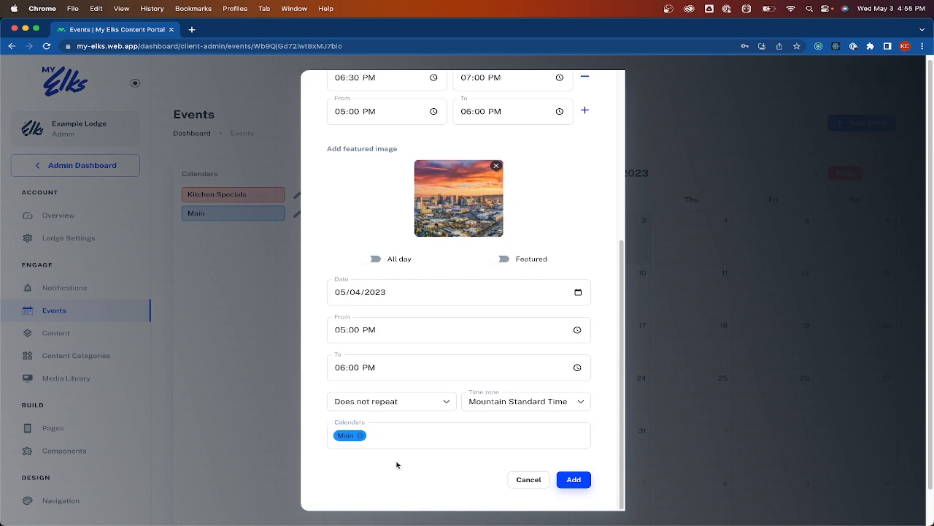
pyautogui.click(569, 478)
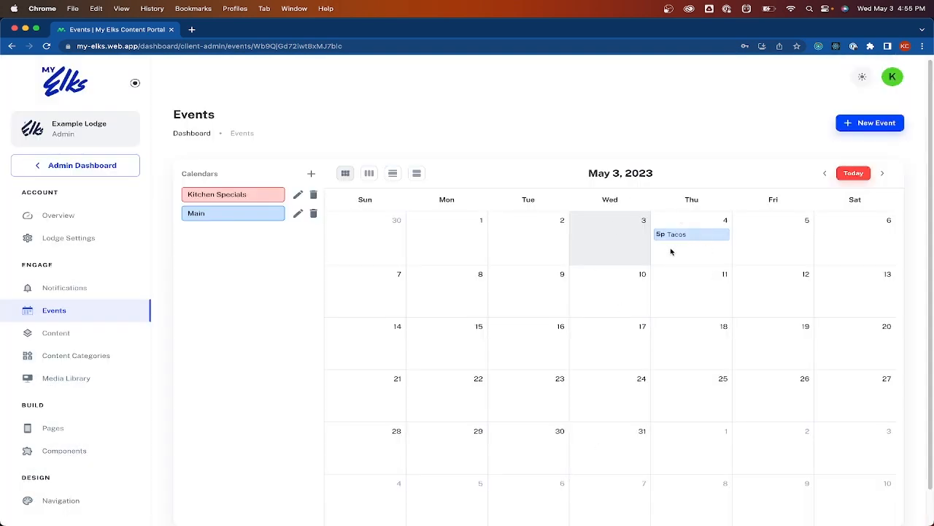
# Bring the iPhone simulator forward and open the Example Lodge home page in the app
pyautogui.hotkey('ctrl', 'Up')
pyautogui.click(791, 195)
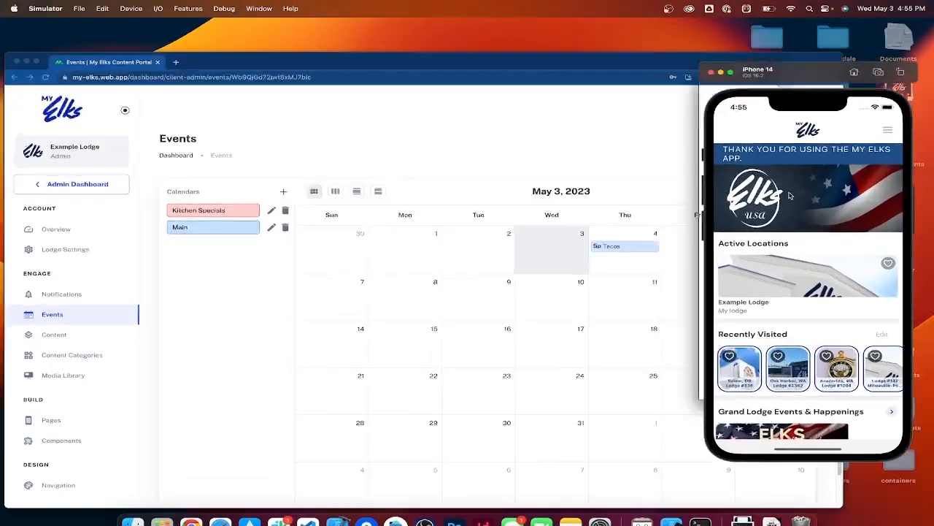
pyautogui.click(773, 316)
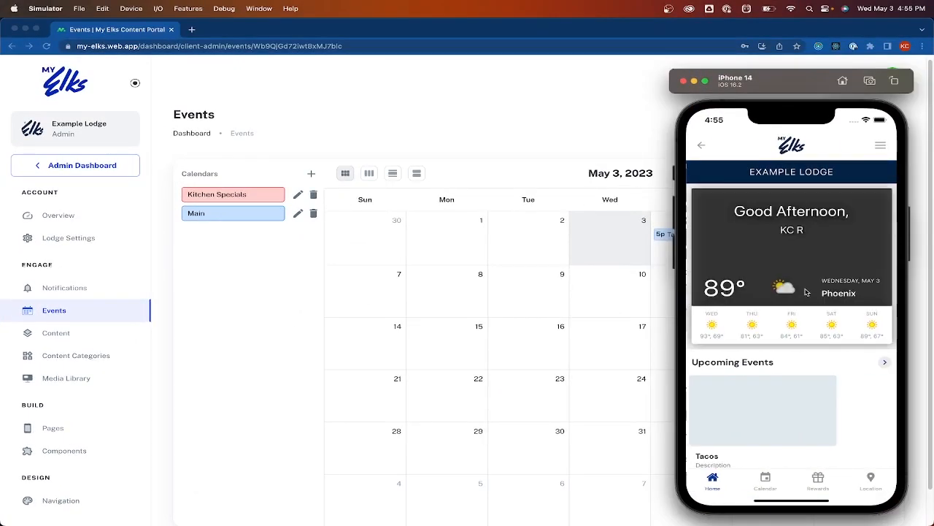
pyautogui.scroll(-1, 814, 332)
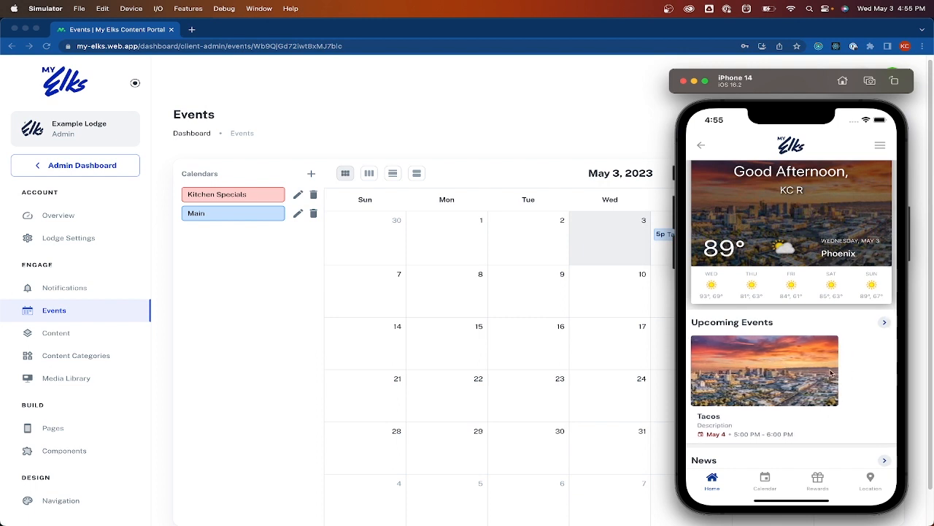
pyautogui.moveTo(860, 358); pyautogui.dragTo(860, 328)
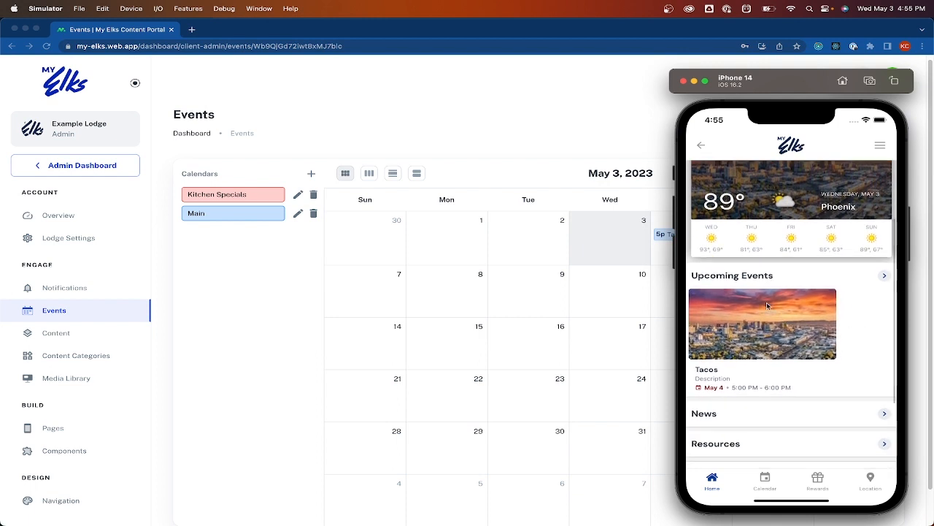
# Open the Tacos event and sign up for its first 5:00–6:00 PM session
pyautogui.click(802, 350)
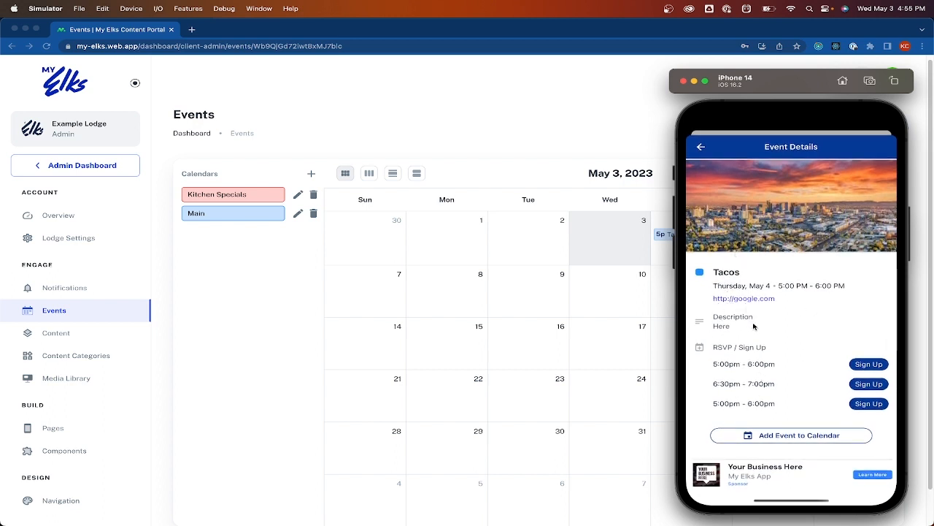
pyautogui.click(861, 365)
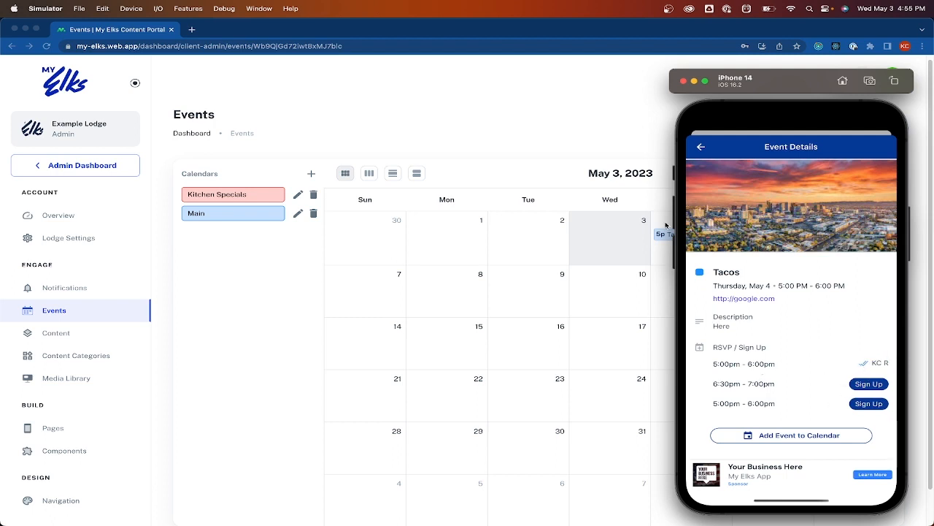
pyautogui.click(565, 115)
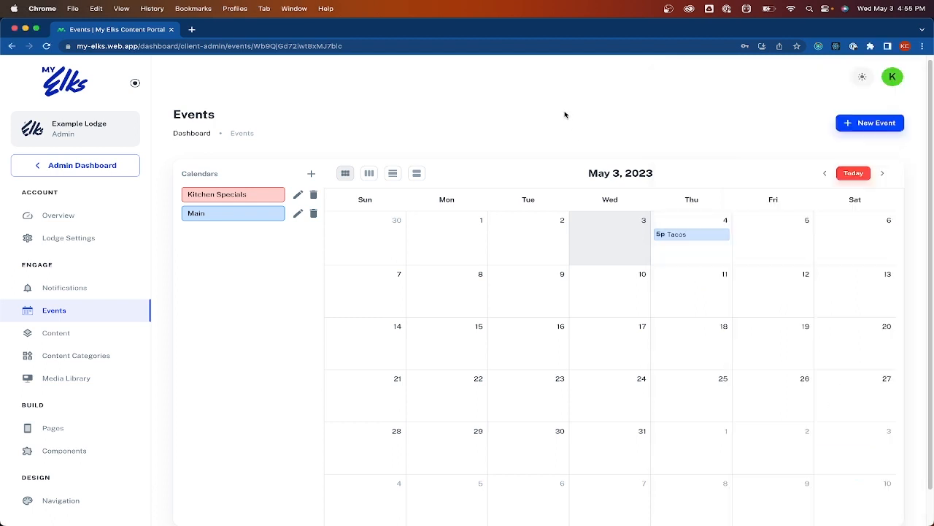
# Check the Tacos event's sign-up slots through the app's May 4 calendar, then close the portal editor
pyautogui.click(686, 235)
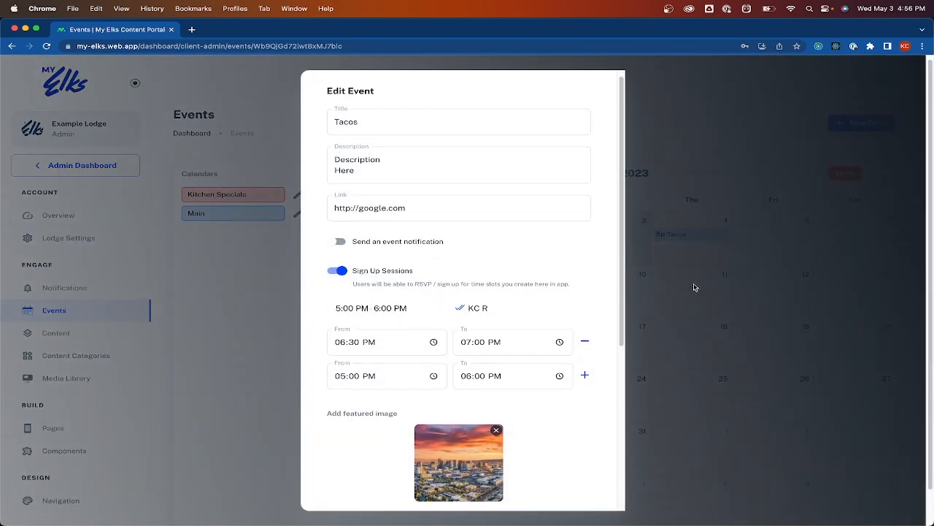
pyautogui.press('super+Tab')
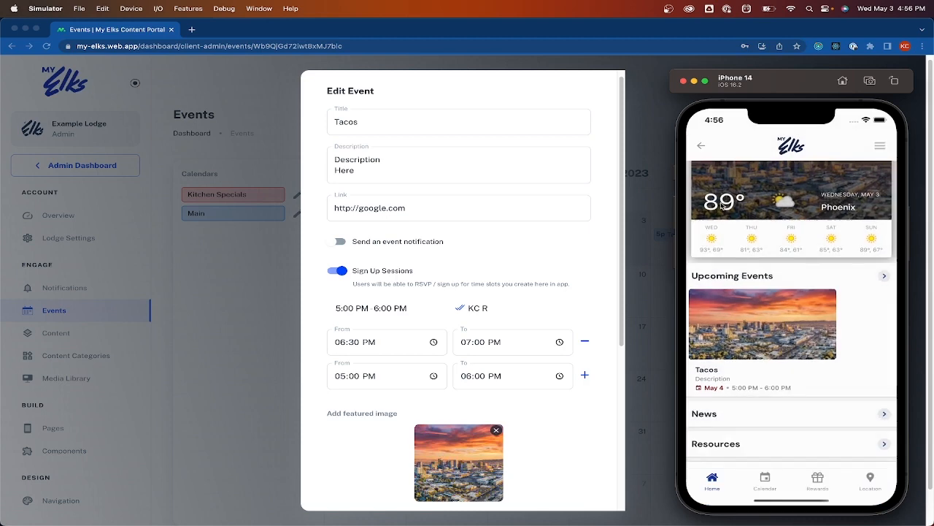
pyautogui.click(766, 481)
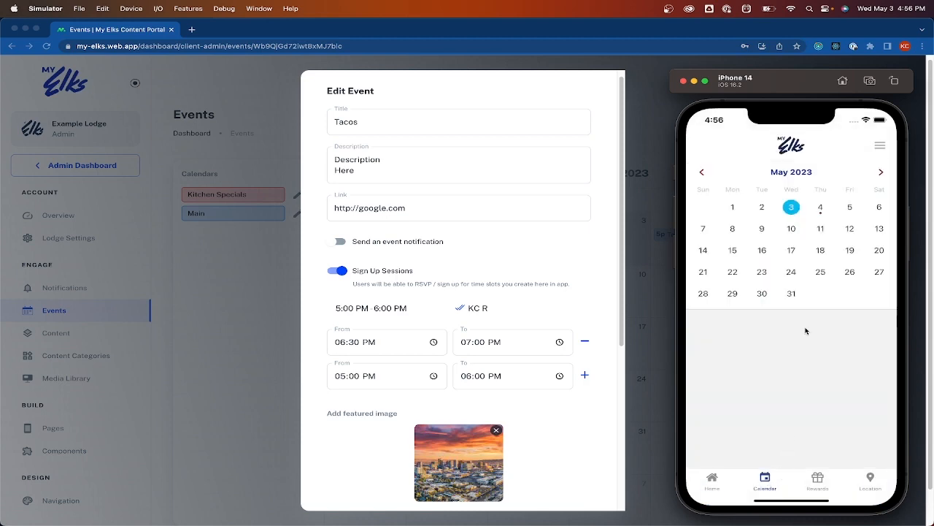
pyautogui.click(821, 209)
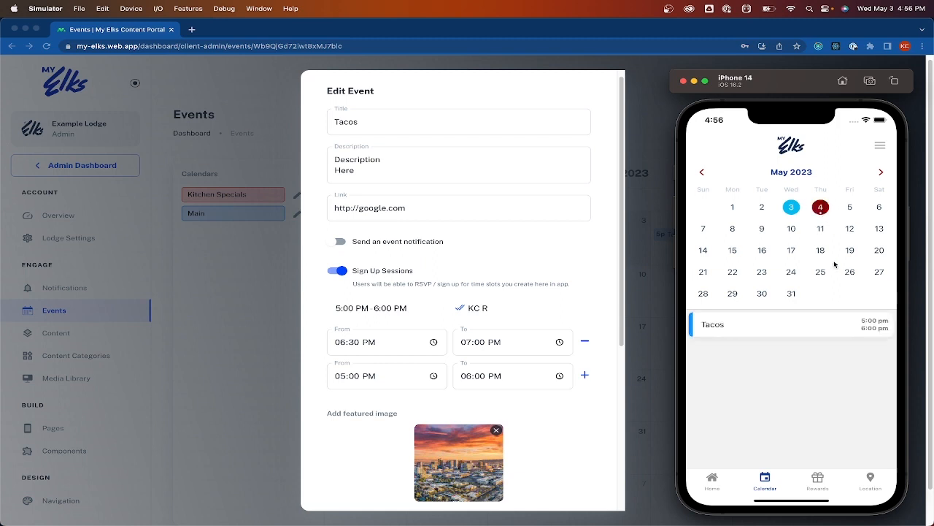
pyautogui.click(741, 330)
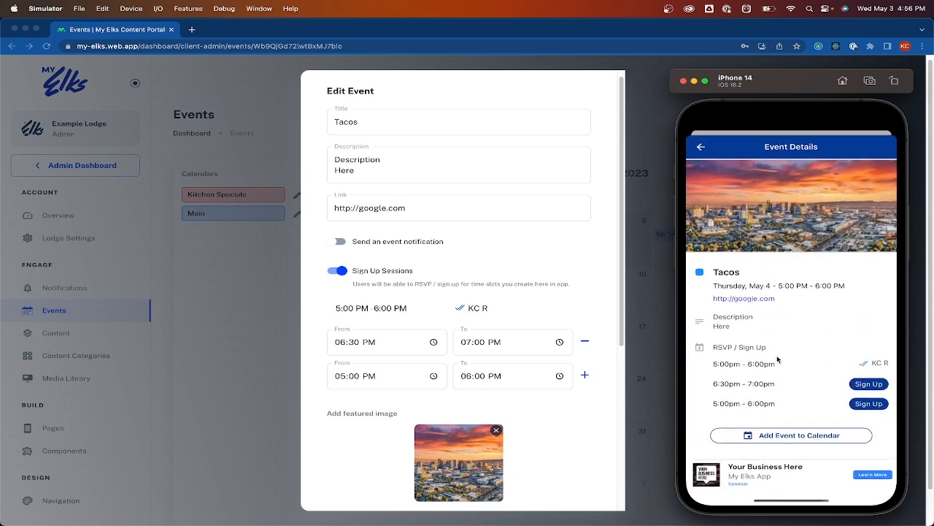
pyautogui.click(661, 270)
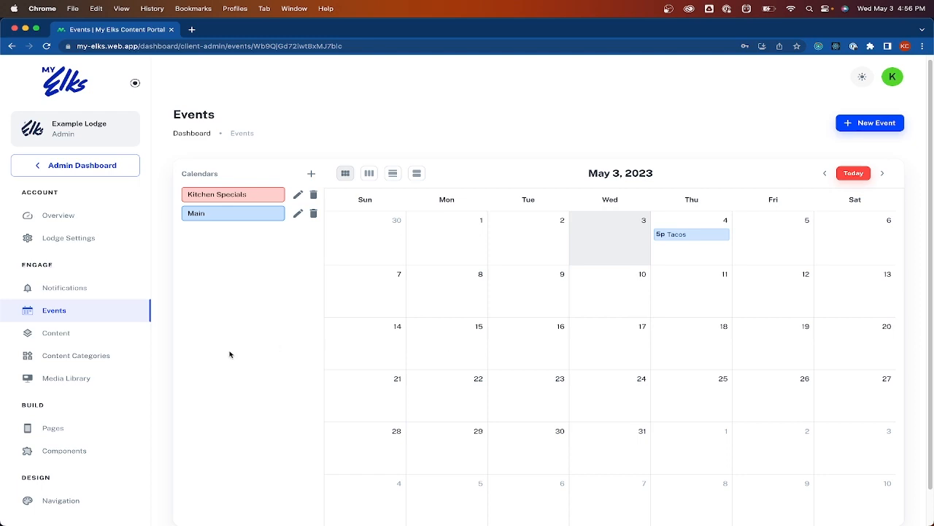
# Create a new content item named 'May Newsletter' from the Content page
pyautogui.click(100, 337)
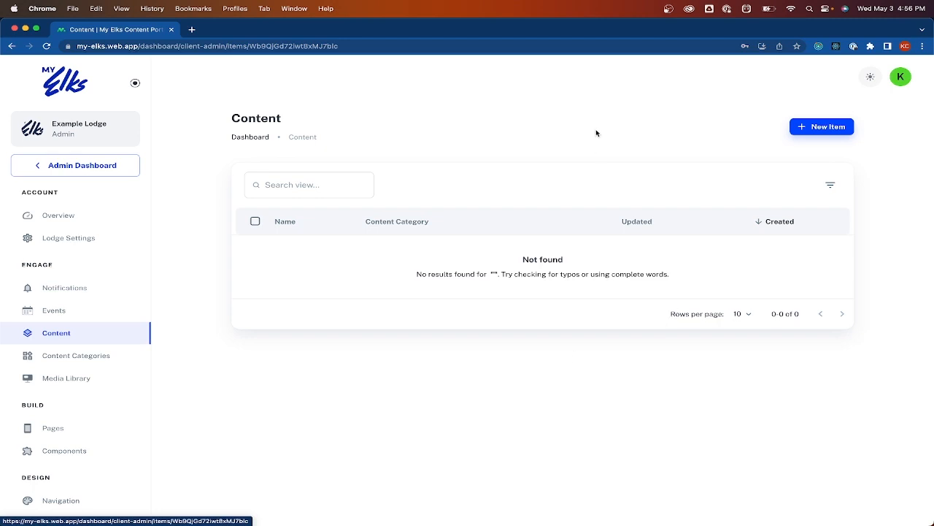
pyautogui.click(821, 132)
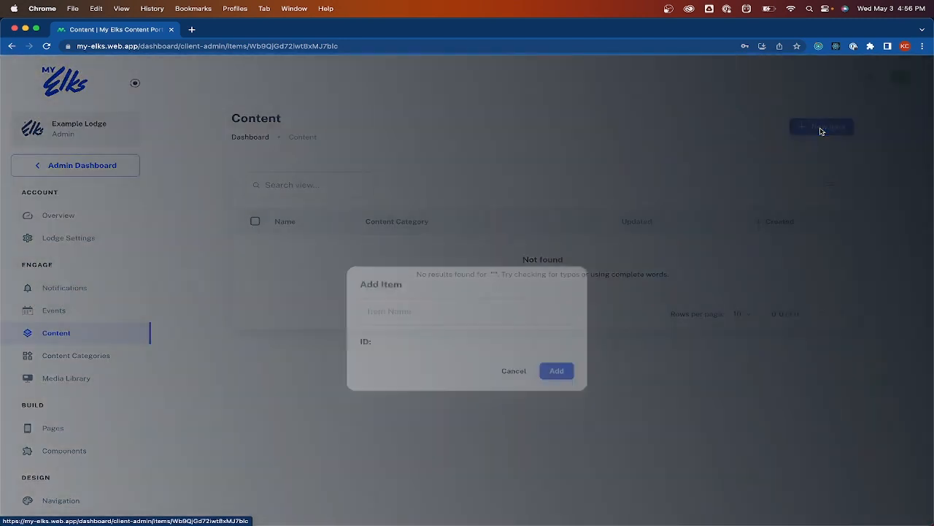
pyautogui.click(417, 277)
pyautogui.write('M')
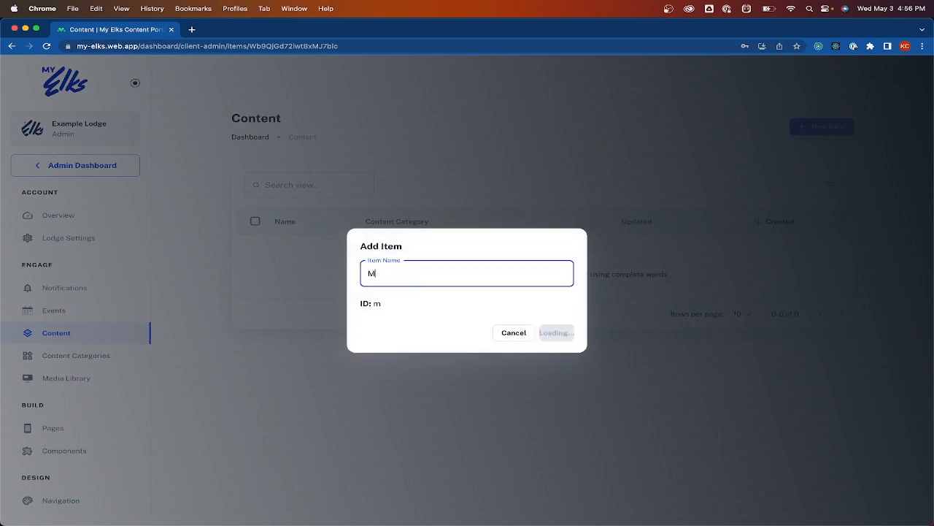
pyautogui.write('ay')
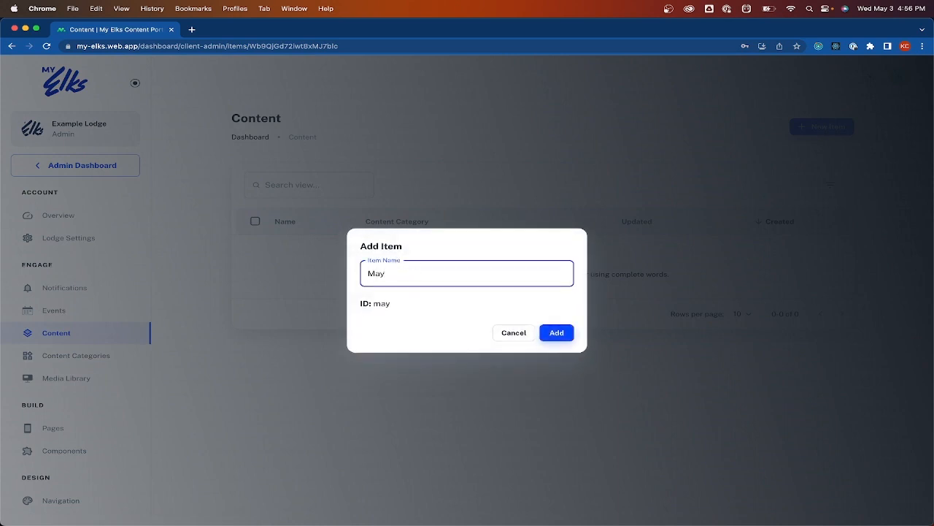
pyautogui.write(' Newsletter')
pyautogui.click(559, 332)
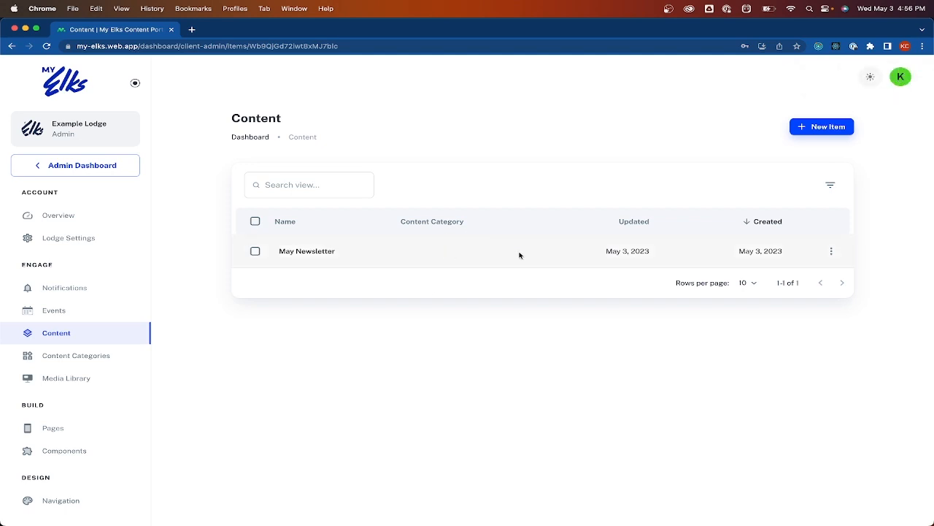
# Edit the May Newsletter item and add Image and Title sections
pyautogui.click(831, 252)
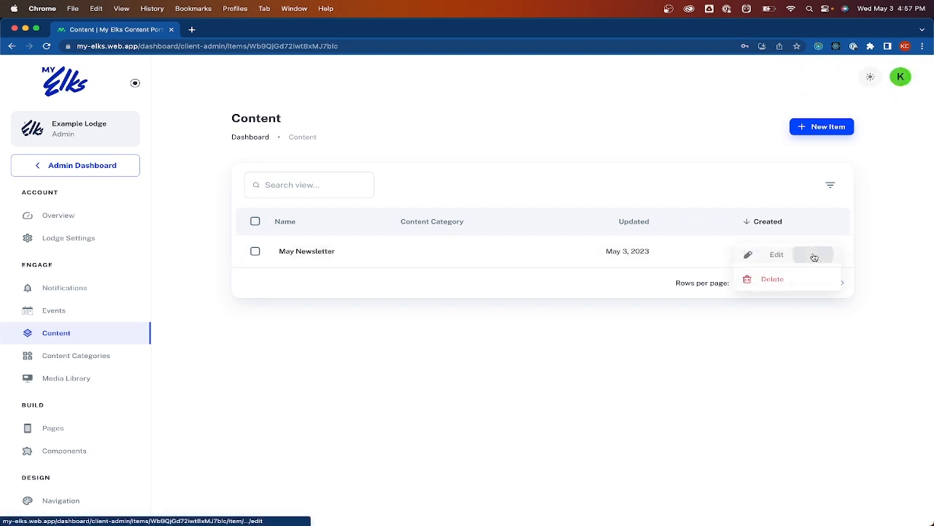
pyautogui.click(813, 254)
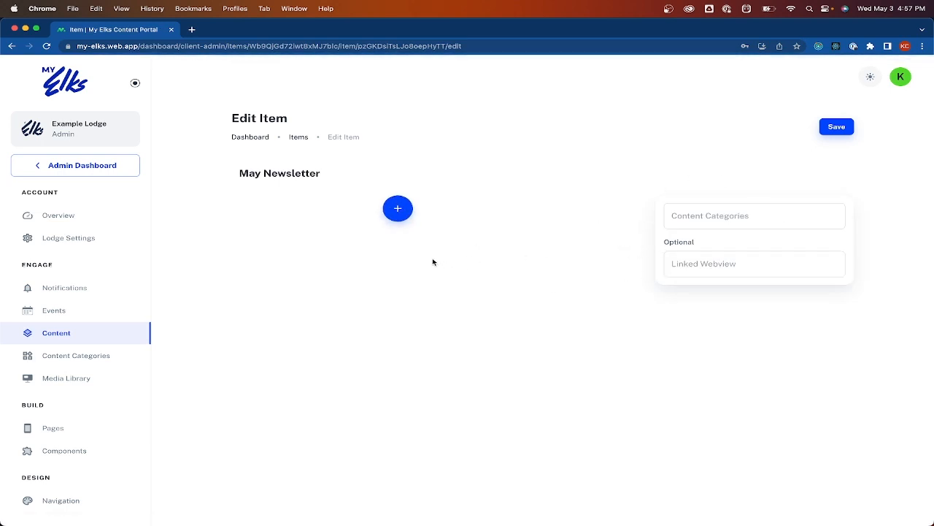
pyautogui.click(391, 216)
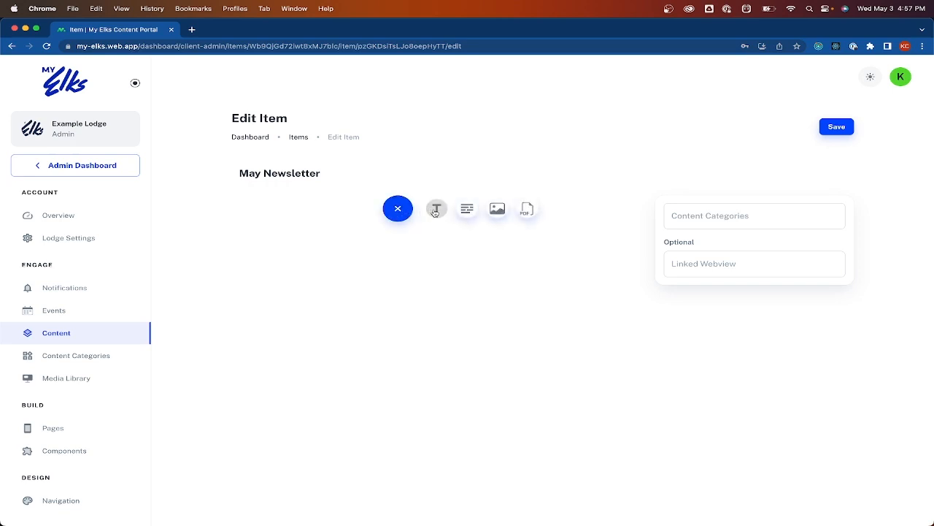
pyautogui.click(497, 210)
pyautogui.click(398, 343)
pyautogui.click(436, 340)
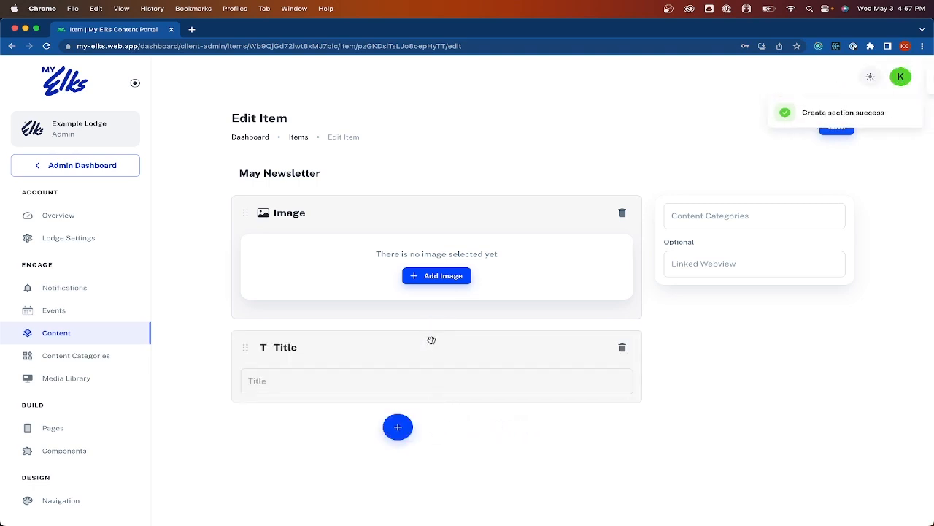
# Add Paragraph and PDF File sections below the title
pyautogui.click(402, 424)
pyautogui.click(465, 427)
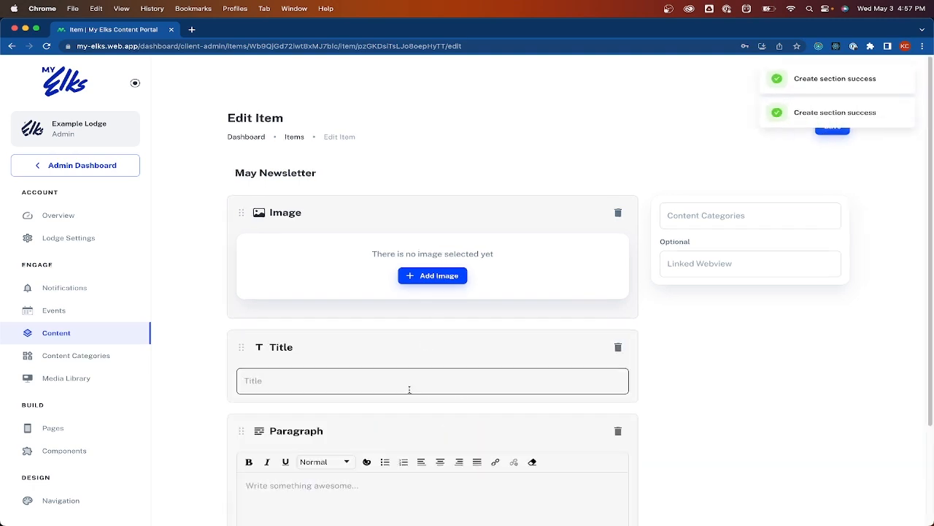
pyautogui.scroll(-2, 395, 438)
pyautogui.click(394, 474)
pyautogui.click(523, 475)
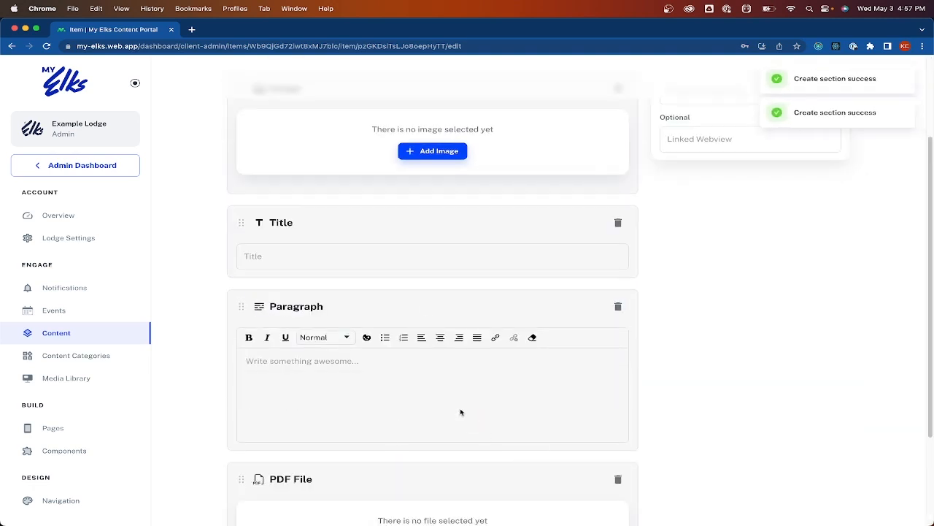
pyautogui.scroll(-3, 408, 379)
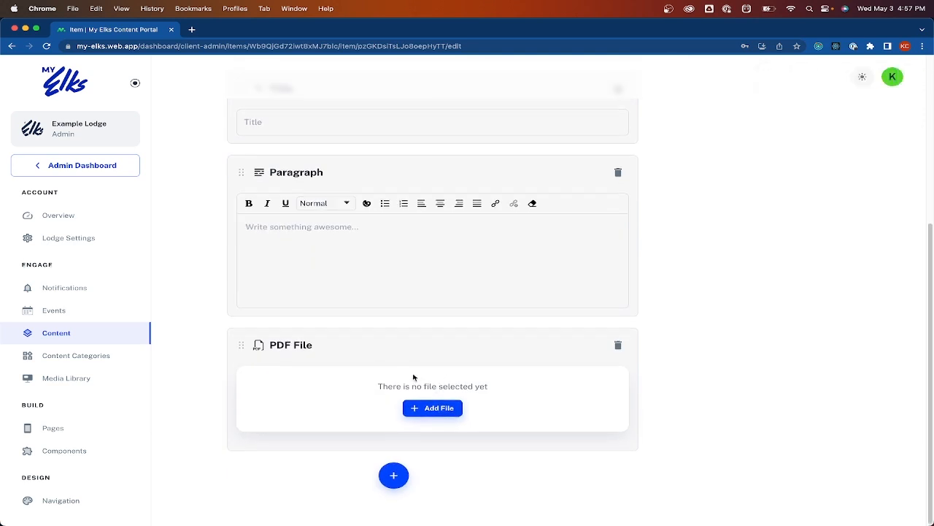
pyautogui.scroll(5, 407, 376)
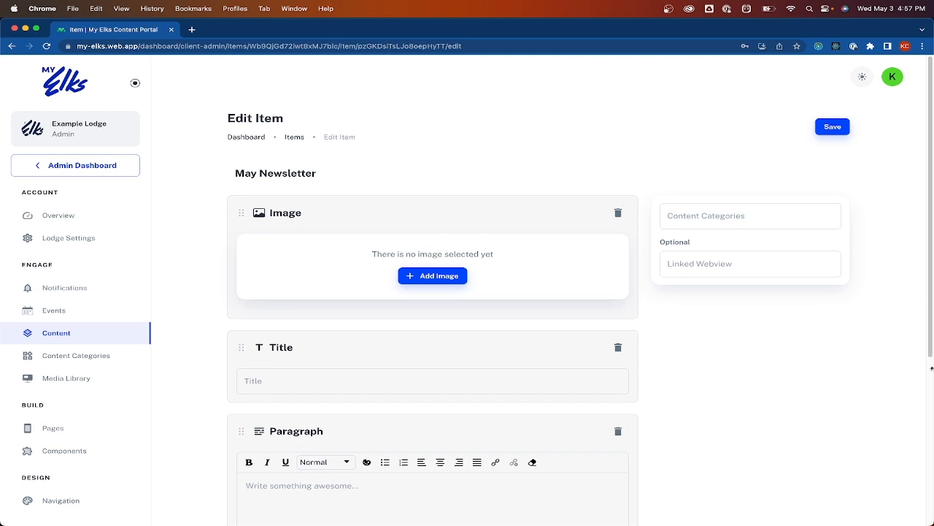
# Fill the newsletter's Image section with the city skyline photo
pyautogui.click(442, 282)
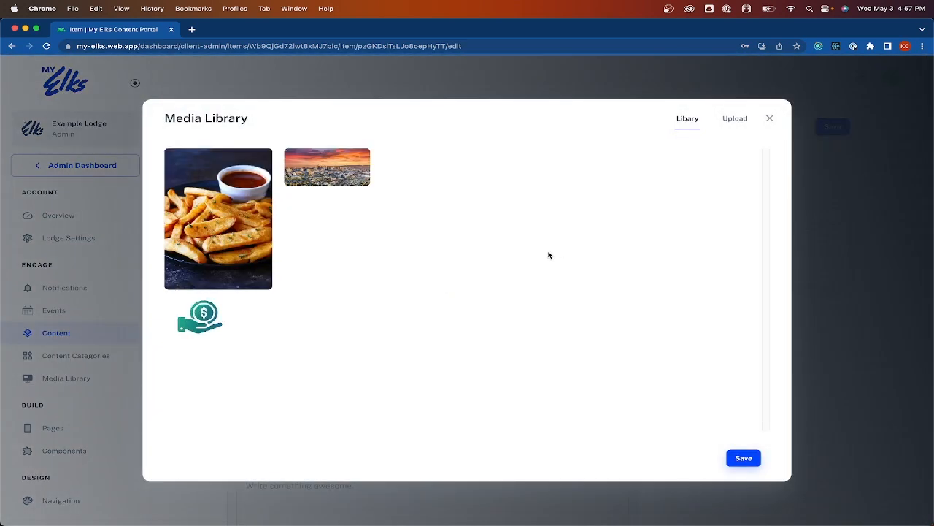
pyautogui.click(336, 181)
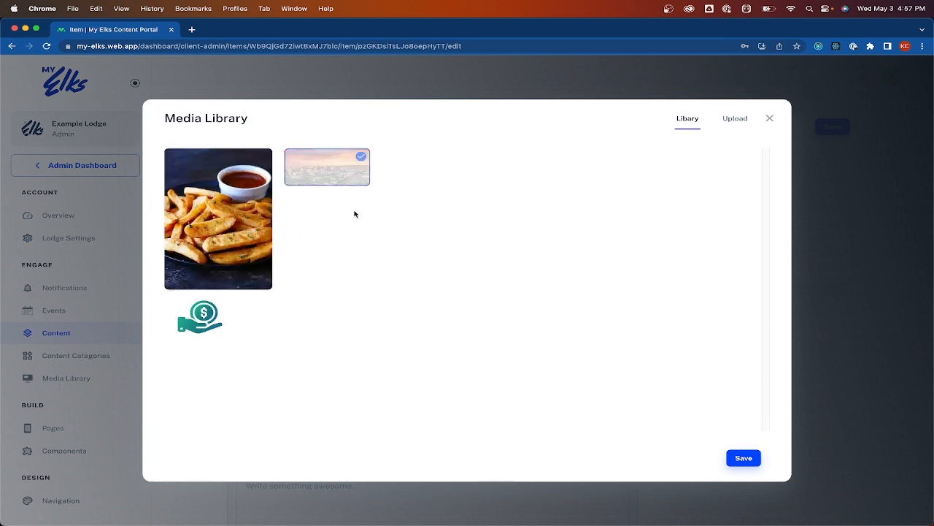
pyautogui.click(743, 457)
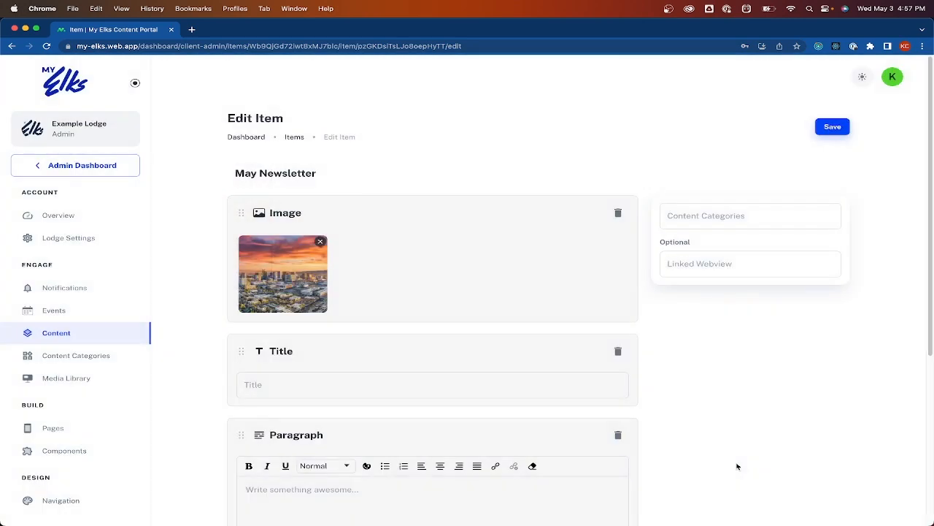
# Enter 'May Newsletter' as the newsletter's title
pyautogui.click(445, 385)
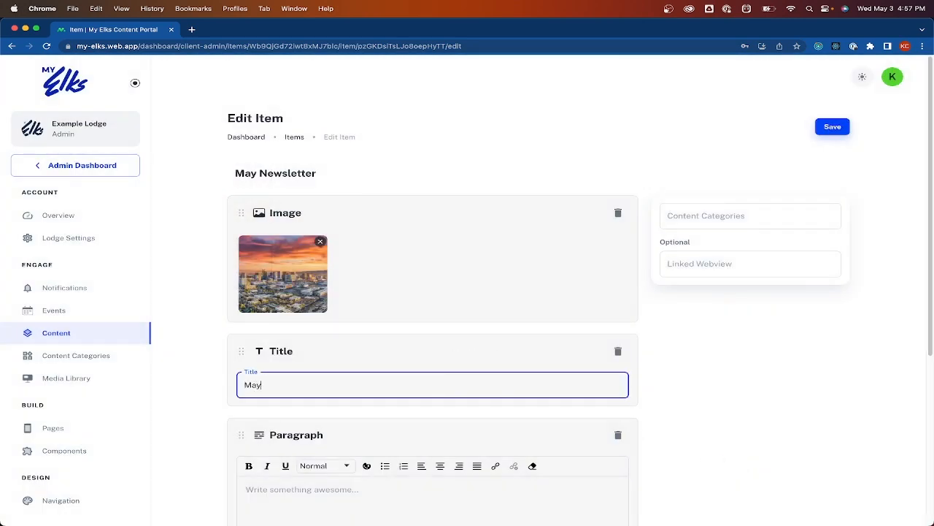
pyautogui.write('May Newsletter')
pyautogui.press('Tab')
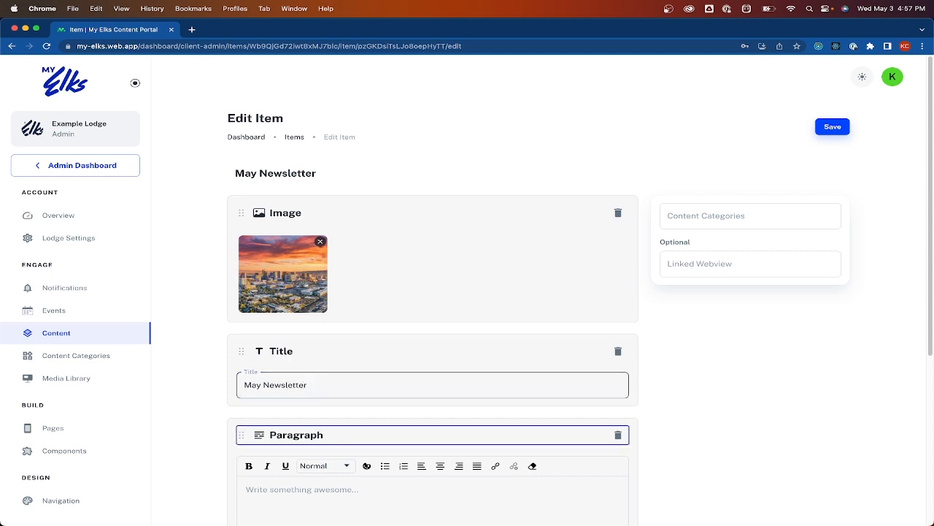
pyautogui.press('Tab')
pyautogui.scroll(-3, 427, 388)
pyautogui.click(413, 326)
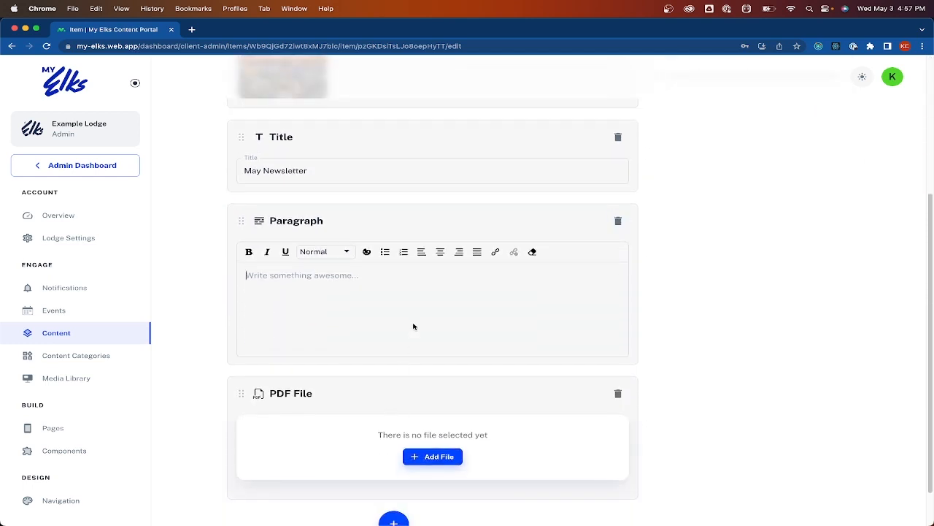
# Write 'Click below to view this month's newsletter' as the paragraph, formatted Large and blue
pyautogui.write('Click below to view')
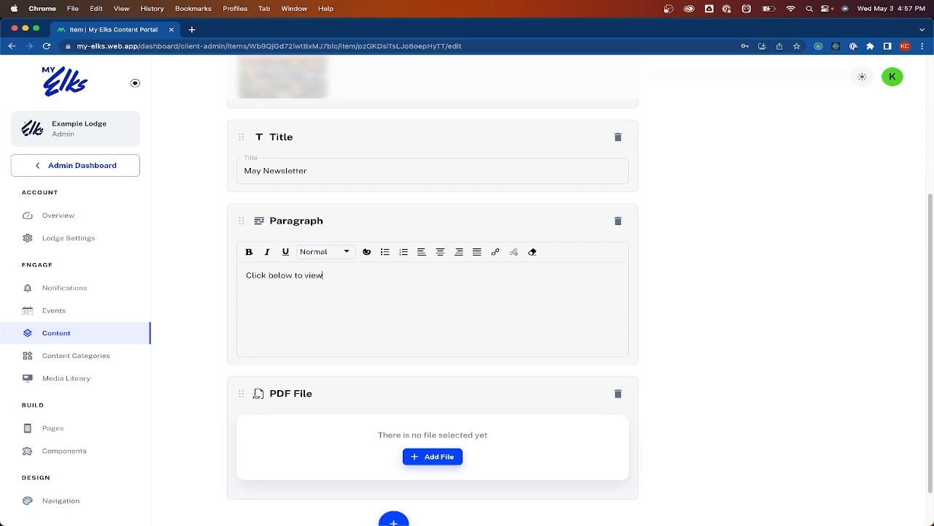
pyautogui.write(" this month's newsletter")
pyautogui.tripleClick(366, 278)
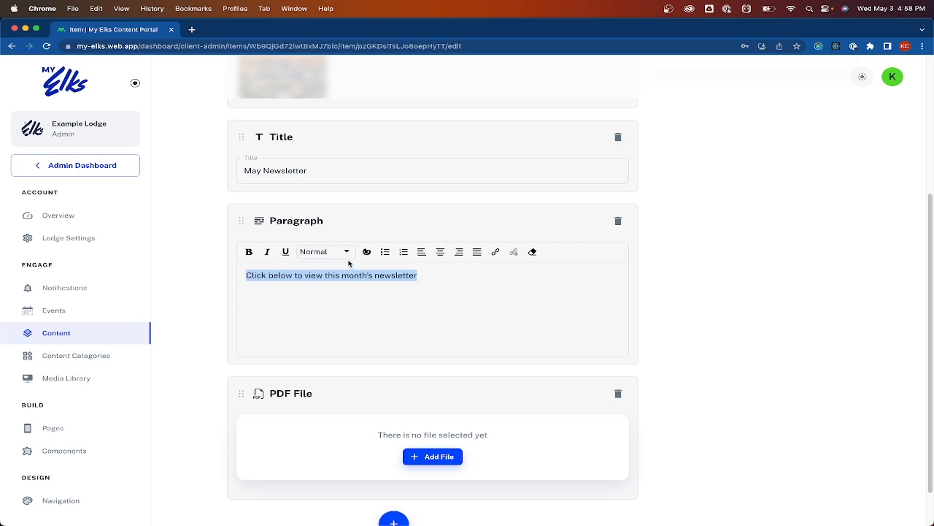
pyautogui.click(345, 253)
pyautogui.click(330, 289)
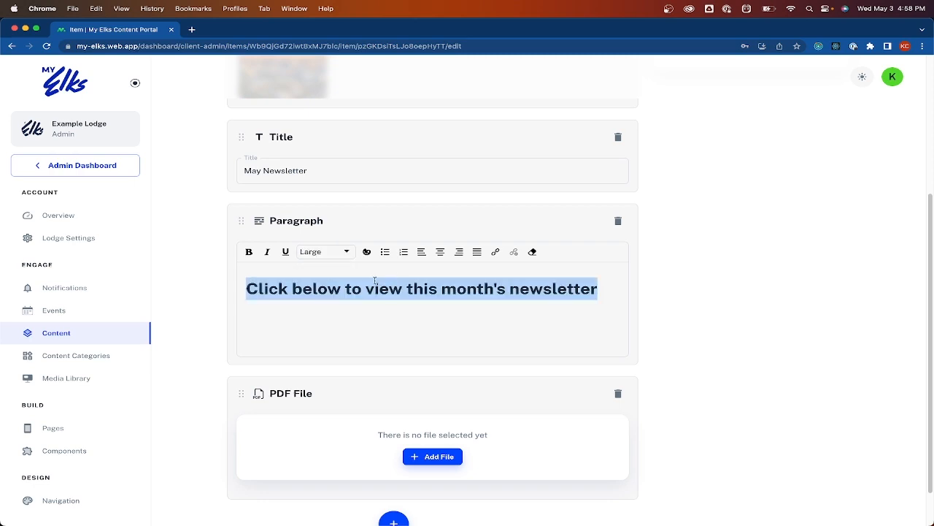
pyautogui.click(367, 251)
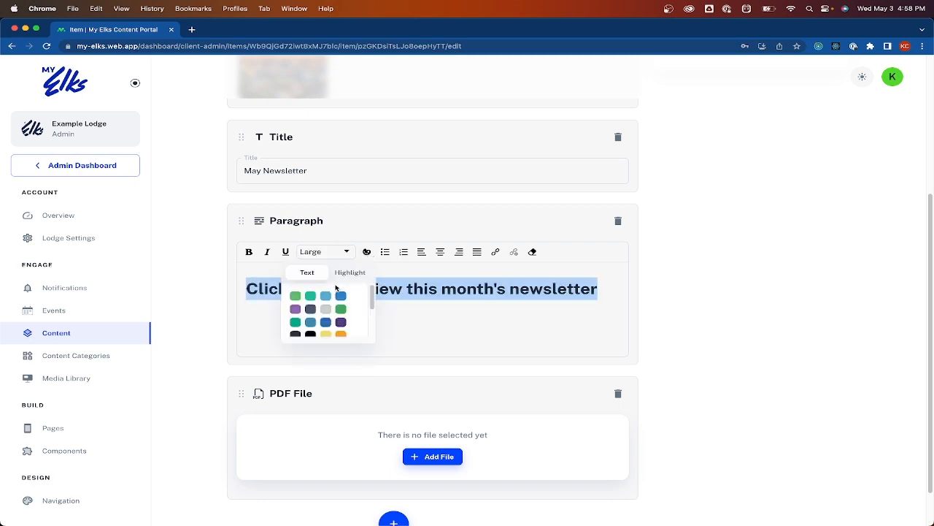
pyautogui.click(341, 296)
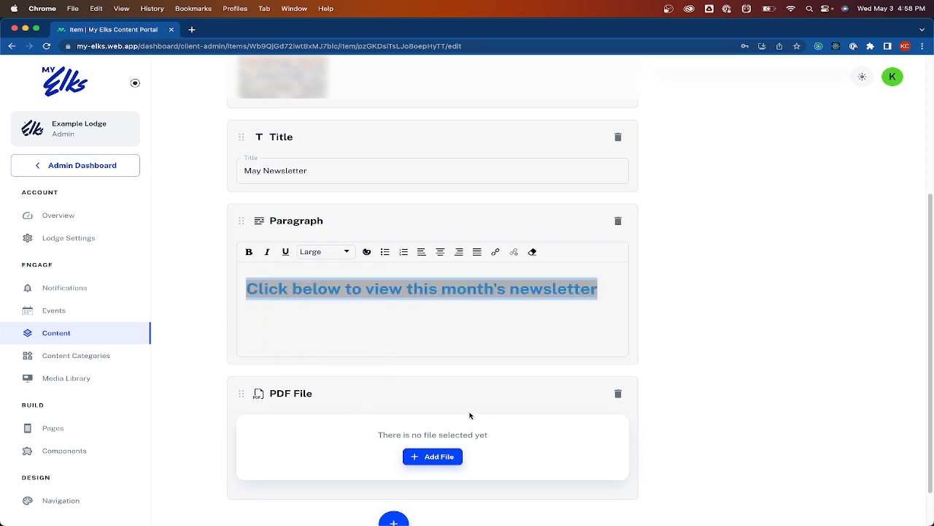
pyautogui.scroll(-1, 469, 415)
# Upload My Elks App Presentation.pdf to the File Library
pyautogui.click(435, 407)
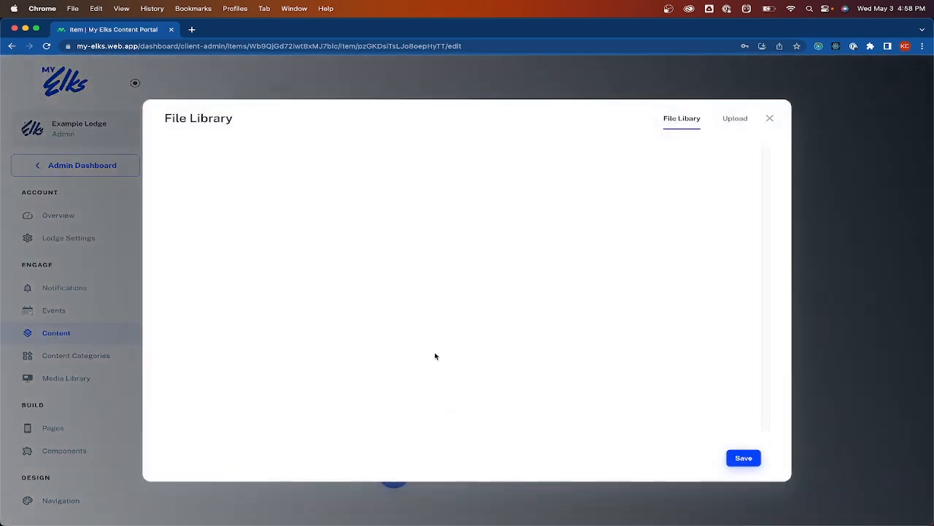
pyautogui.click(731, 120)
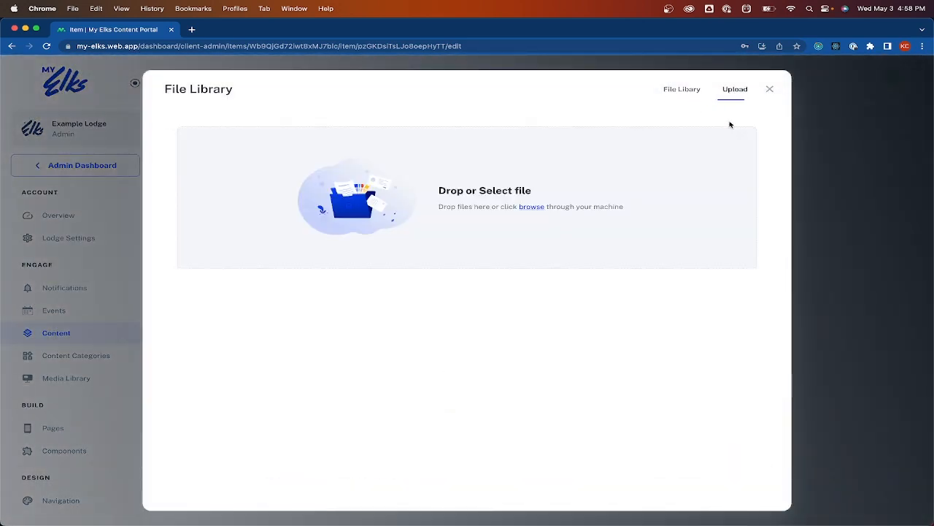
pyautogui.click(435, 178)
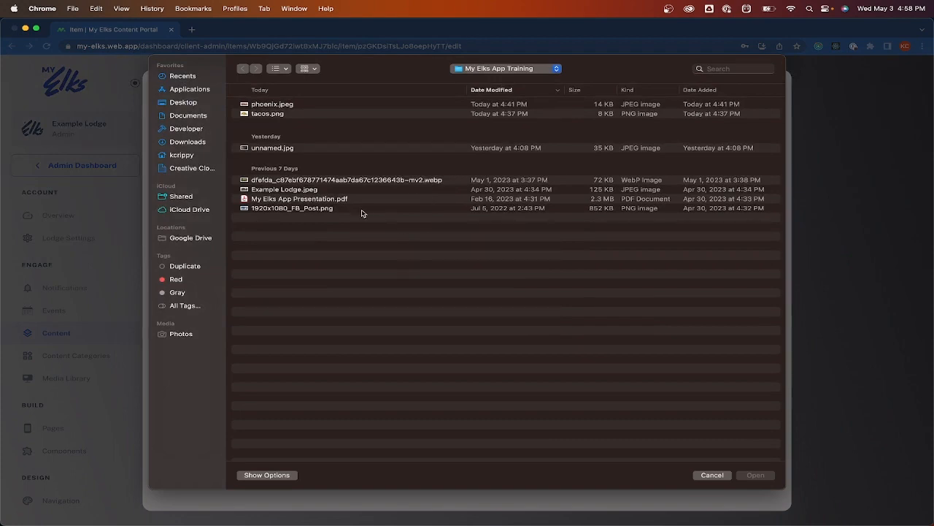
pyautogui.click(346, 203)
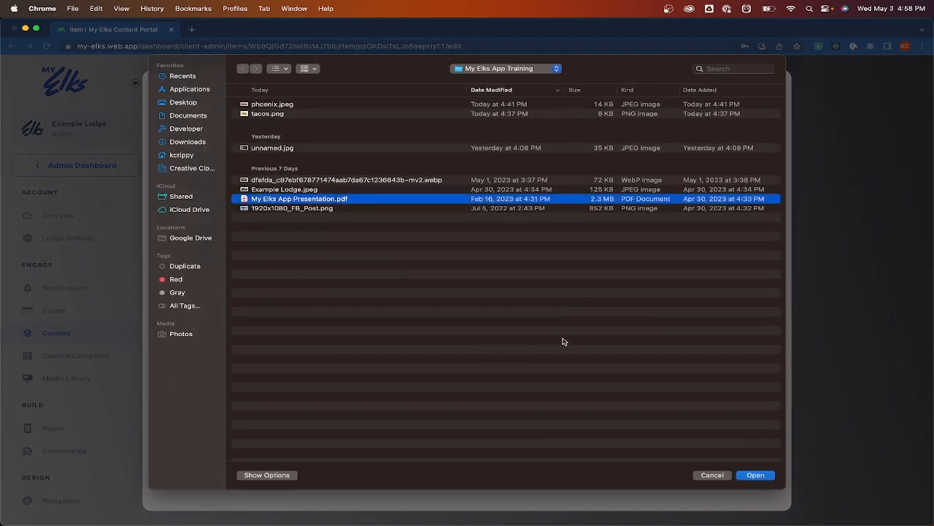
pyautogui.click(754, 474)
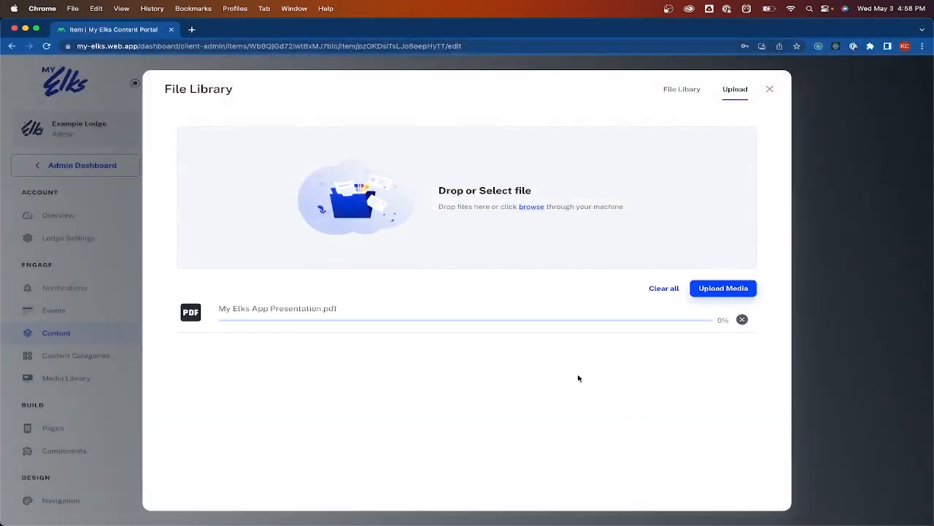
pyautogui.click(719, 290)
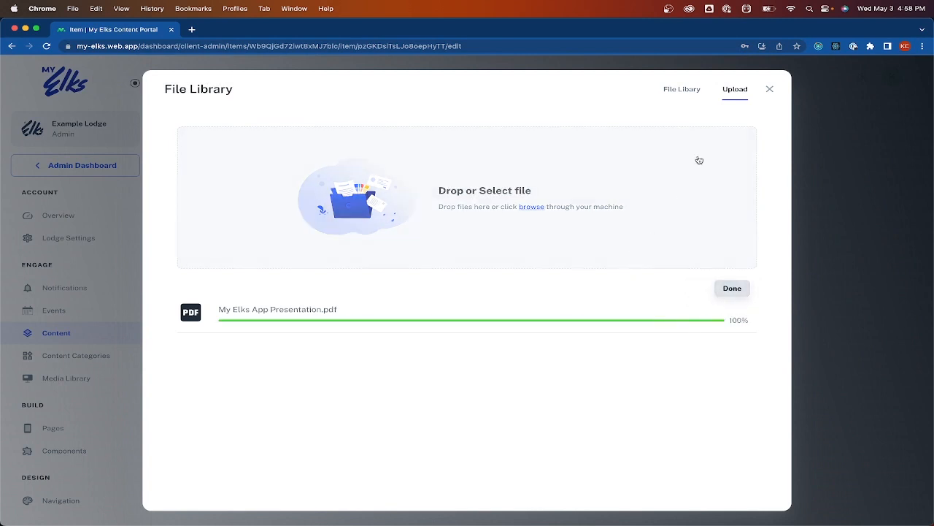
# Attach My Elks App Presentation.pdf as the May Newsletter's PDF File
pyautogui.click(679, 90)
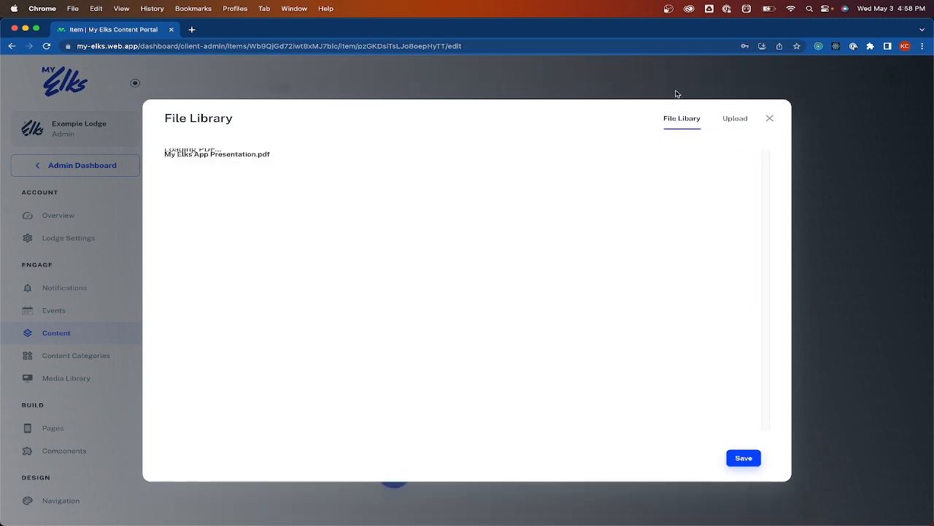
pyautogui.click(220, 175)
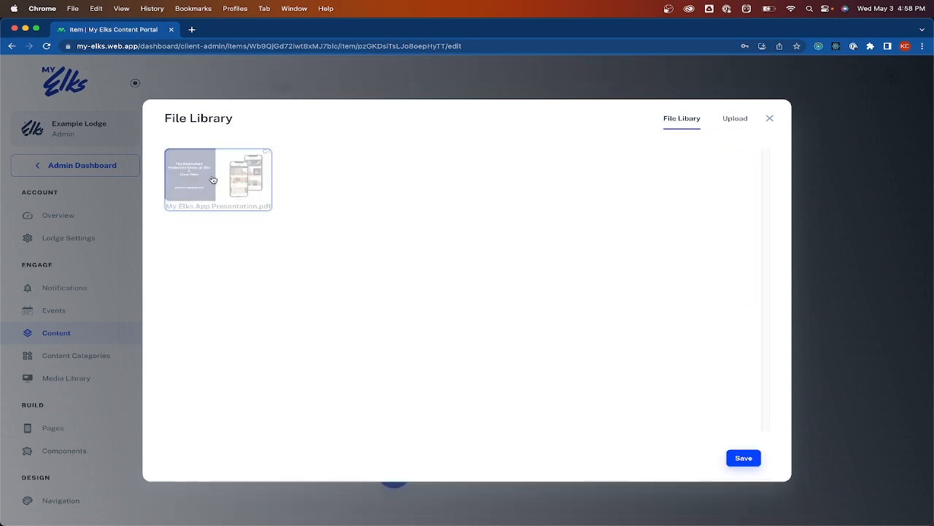
pyautogui.click(217, 180)
pyautogui.click(743, 458)
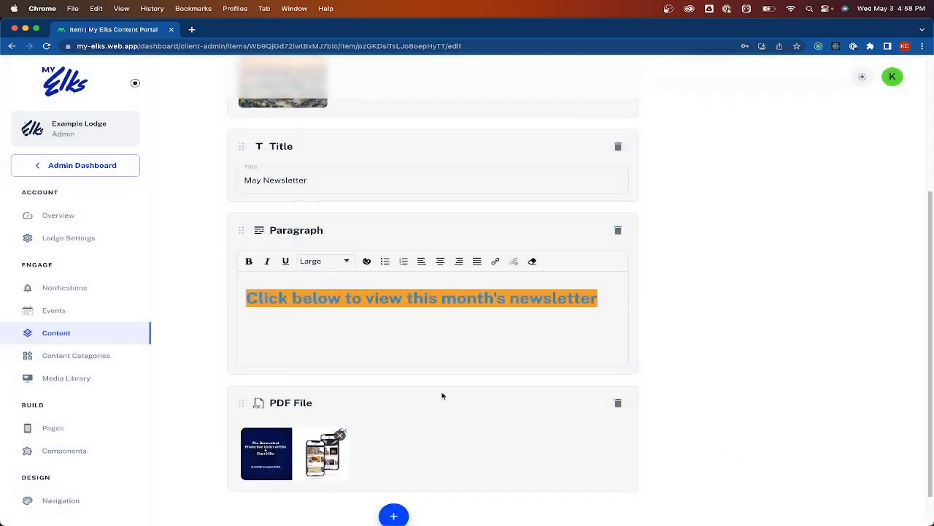
# Assign the News content category to the May Newsletter and save it
pyautogui.scroll(2, 423, 344)
pyautogui.scroll(4, 511, 343)
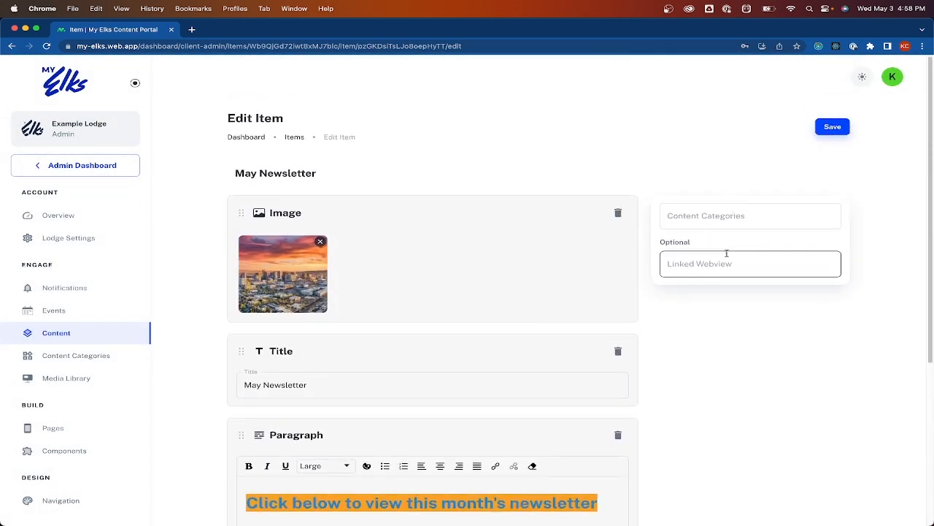
pyautogui.click(723, 212)
pyautogui.click(734, 188)
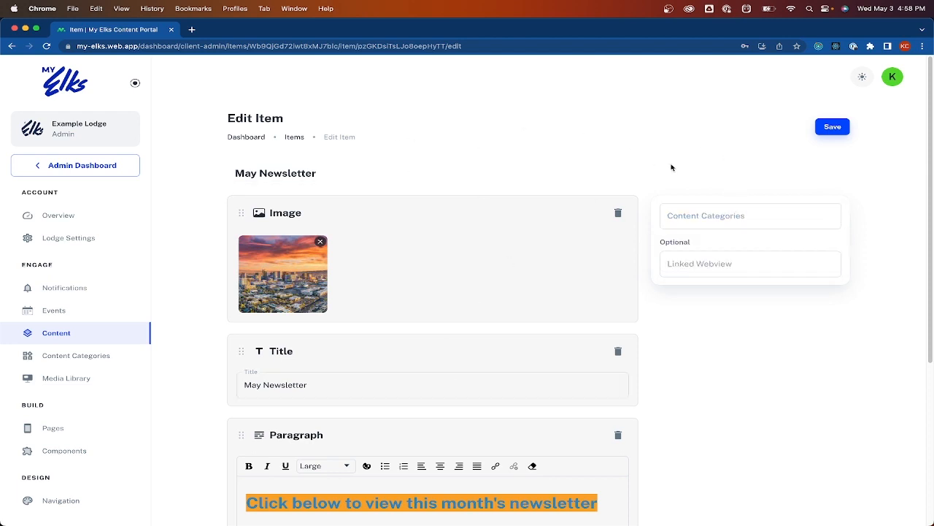
pyautogui.click(714, 213)
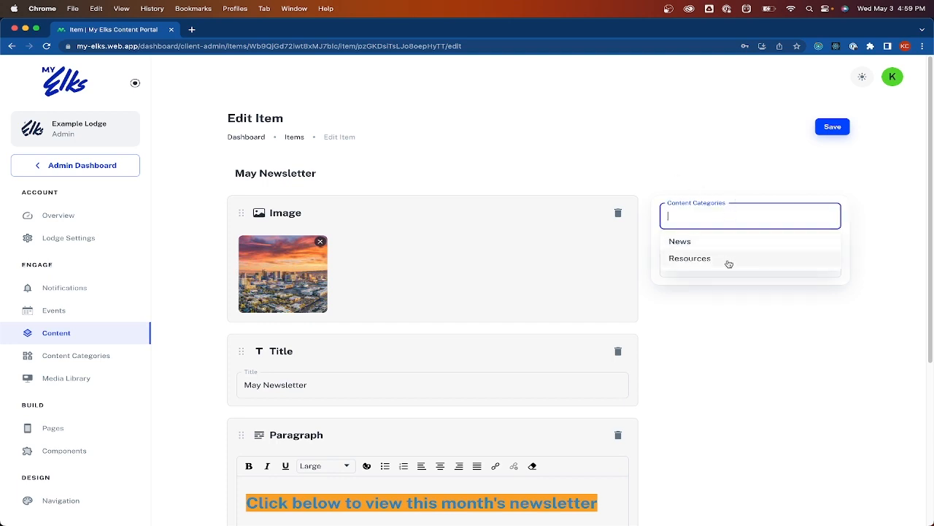
pyautogui.click(682, 150)
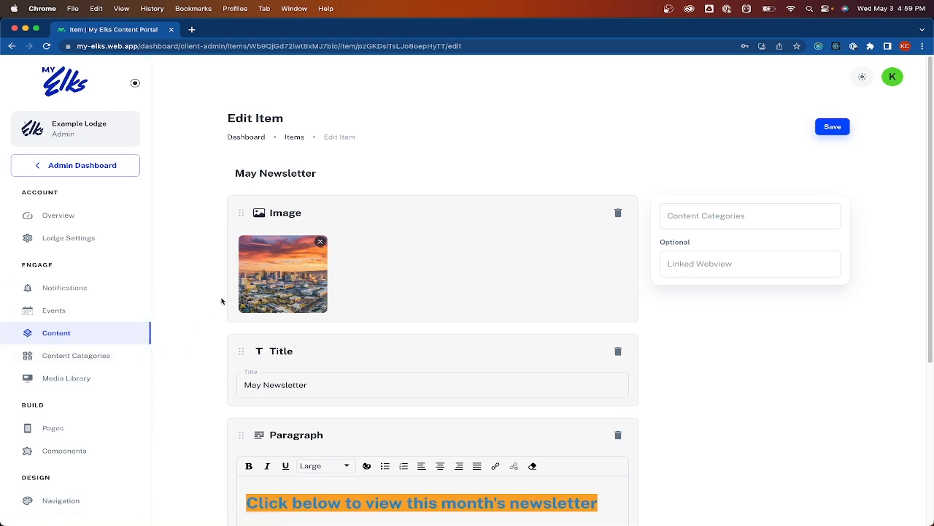
pyautogui.click(702, 212)
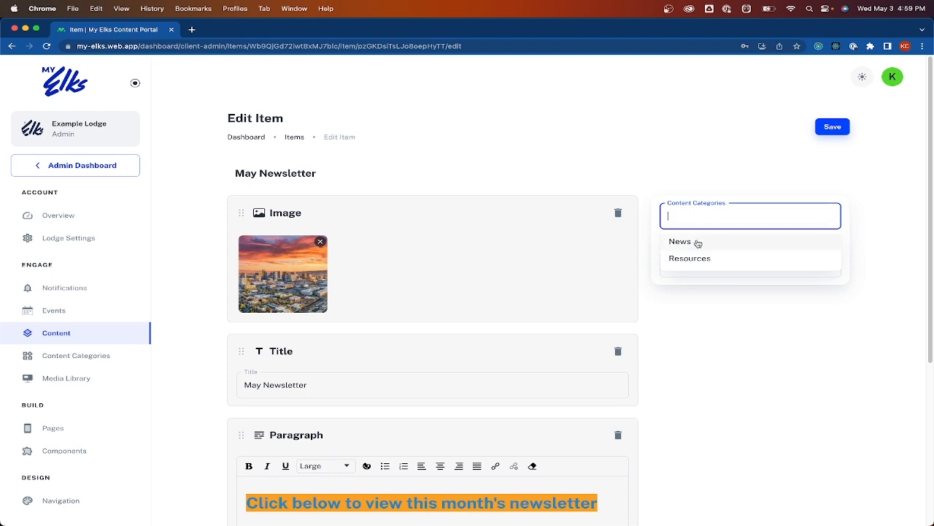
pyautogui.click(698, 244)
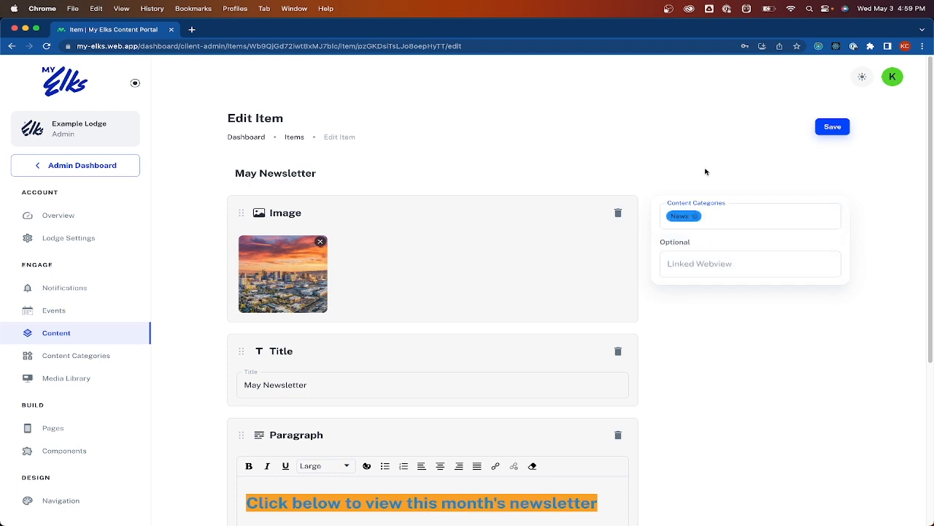
pyautogui.click(824, 127)
# Review the newsletter item and save it once more
pyautogui.scroll(-2, 408, 394)
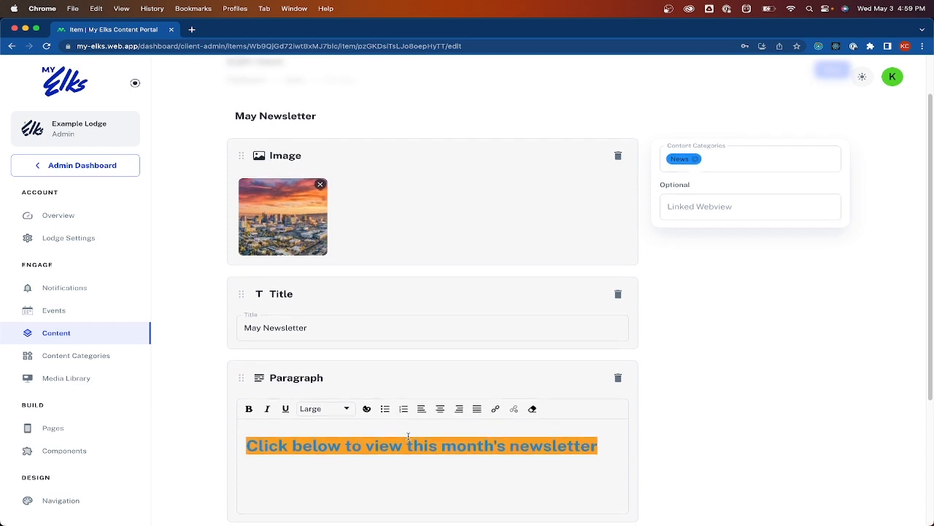
pyautogui.scroll(-2, 407, 438)
pyautogui.scroll(4, 591, 359)
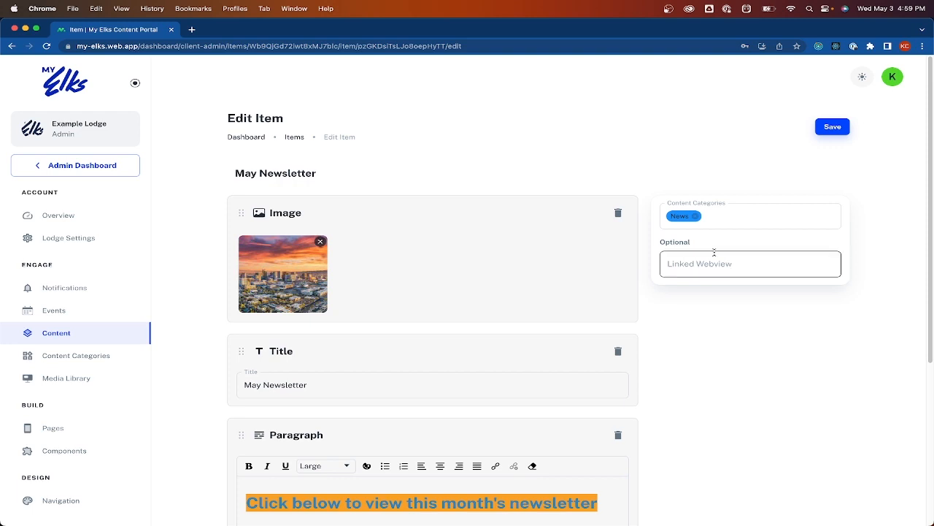
pyautogui.click(831, 128)
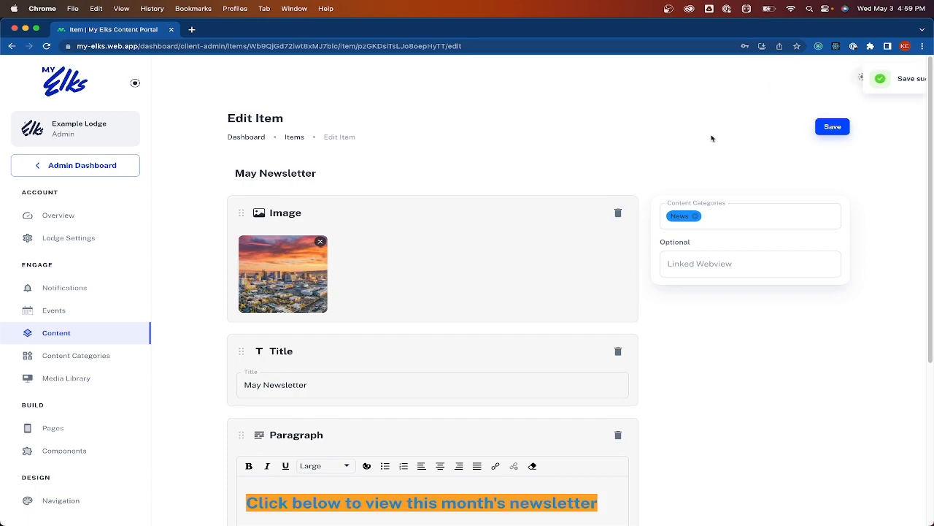
pyautogui.hotkey('ctrl', 'Up')
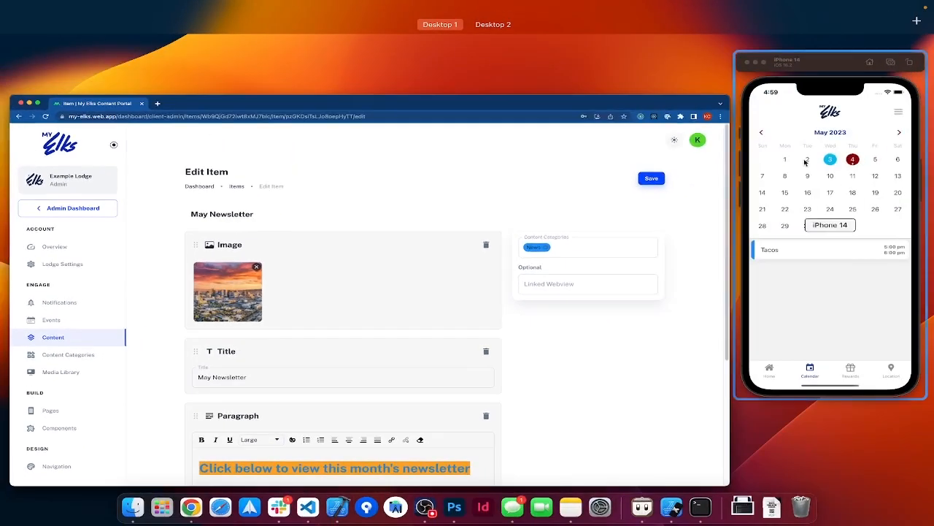
# Open the May Newsletter from the app's News section and view its header image
pyautogui.click(805, 162)
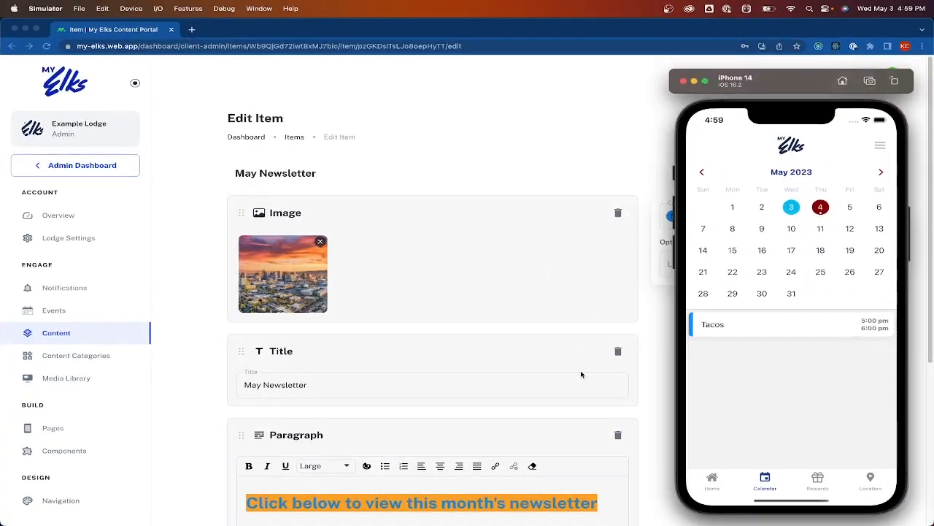
pyautogui.click(712, 481)
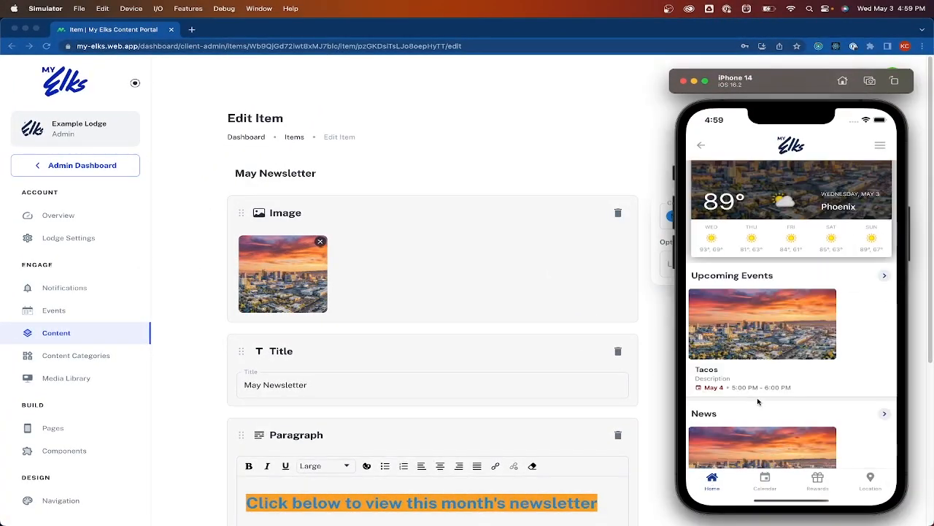
pyautogui.scroll(-3, 774, 394)
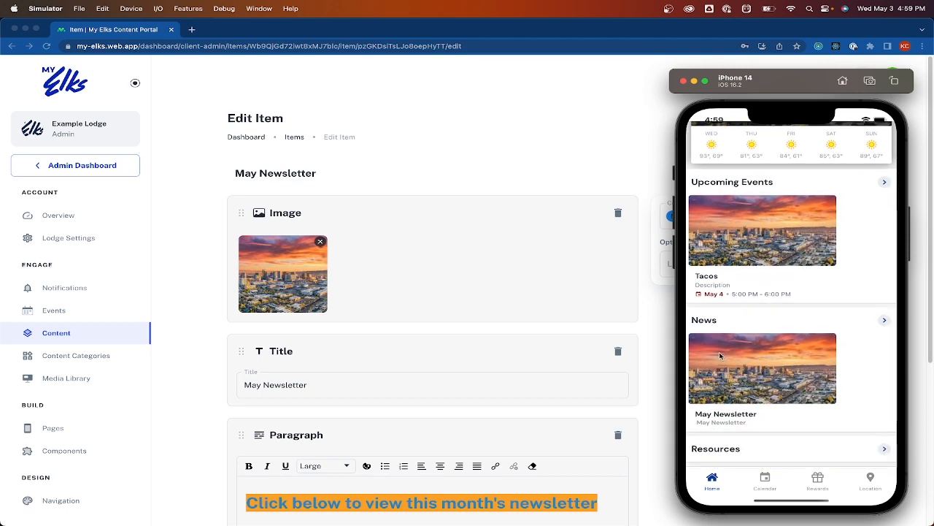
pyautogui.click(756, 381)
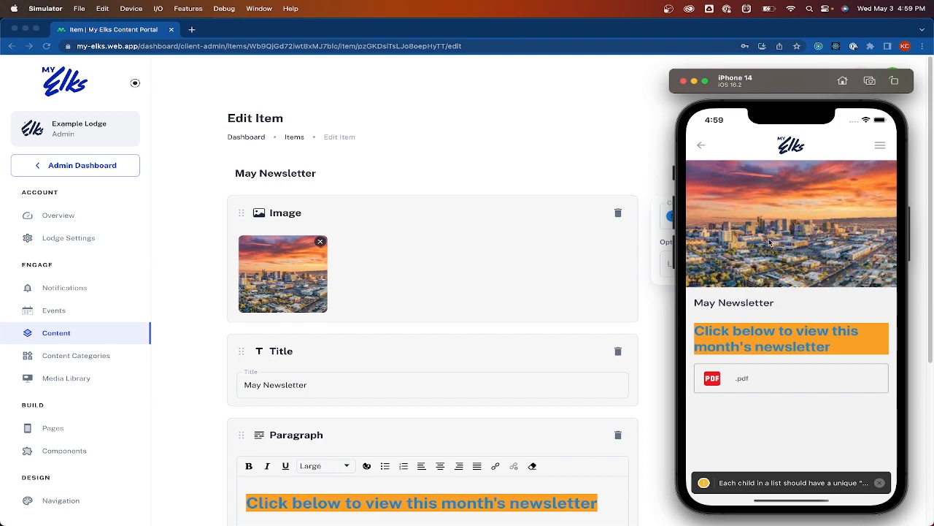
pyautogui.click(770, 243)
pyautogui.click(701, 148)
# View the newsletter's attached PDF, then return to the app home screen
pyautogui.click(763, 380)
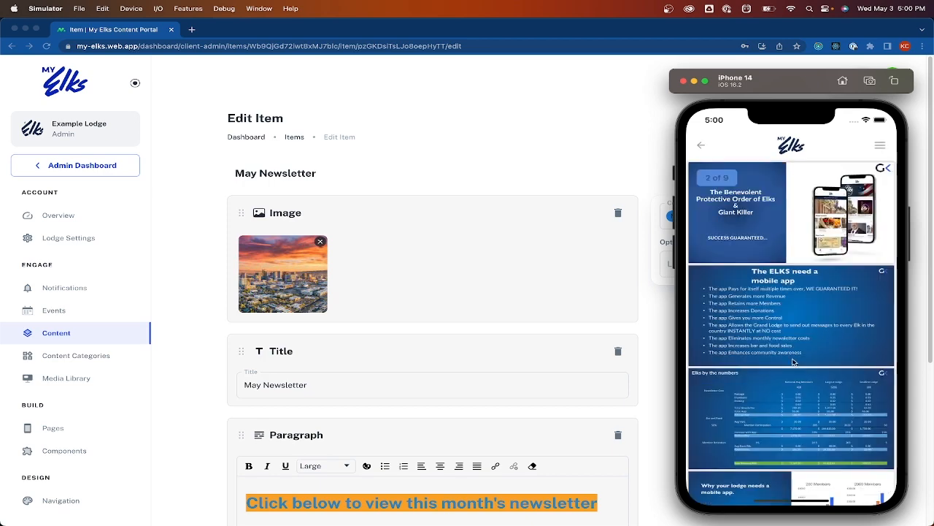
pyautogui.scroll(-10, 792, 351)
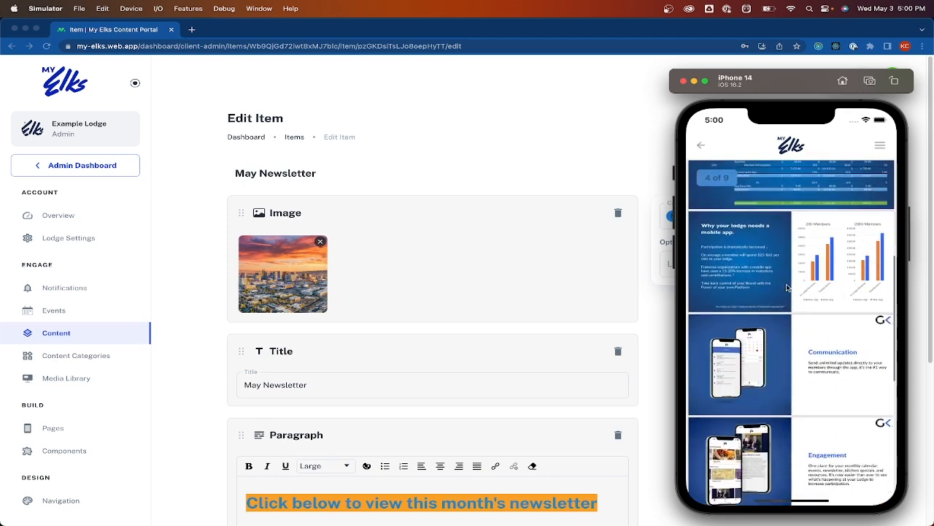
pyautogui.scroll(2, 796, 443)
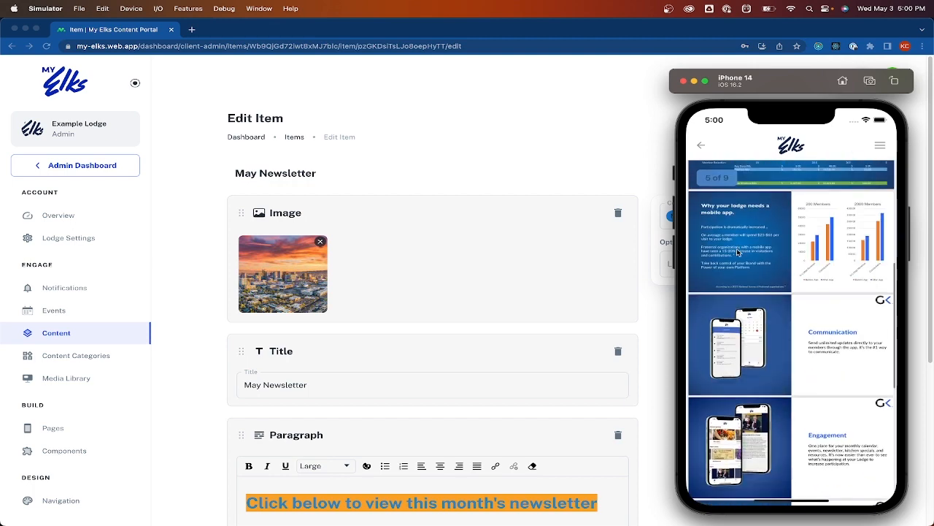
pyautogui.click(701, 146)
pyautogui.click(700, 148)
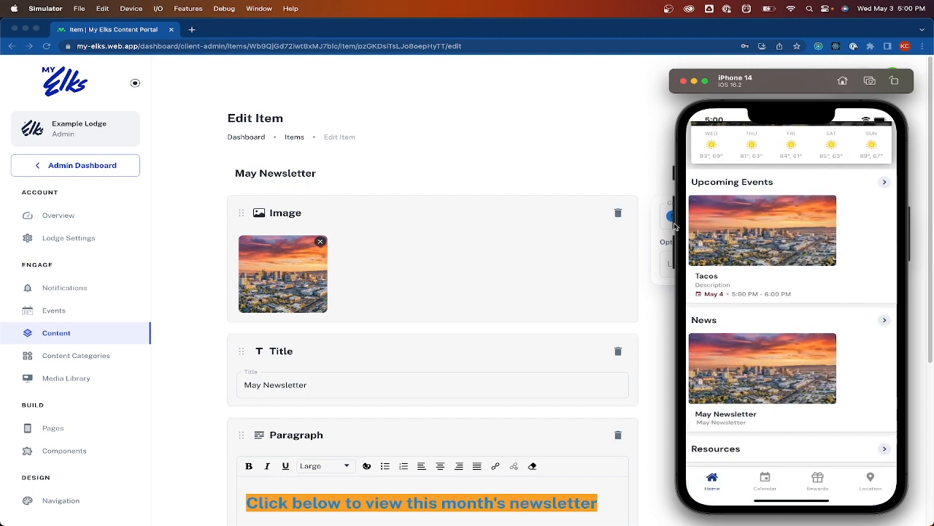
pyautogui.click(551, 134)
pyautogui.click(714, 259)
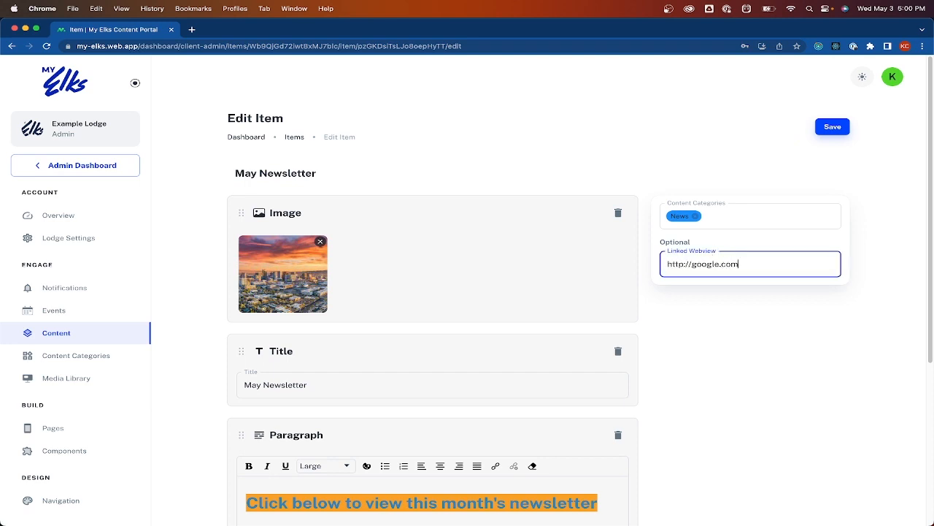
pyautogui.click(833, 126)
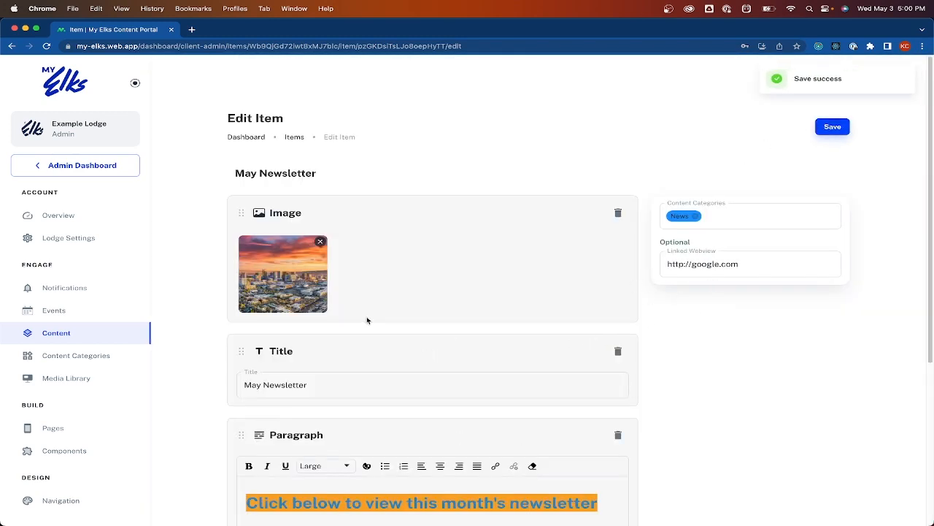
pyautogui.scroll(-2, 367, 316)
pyautogui.scroll(-3, 351, 397)
pyautogui.scroll(3, 674, 256)
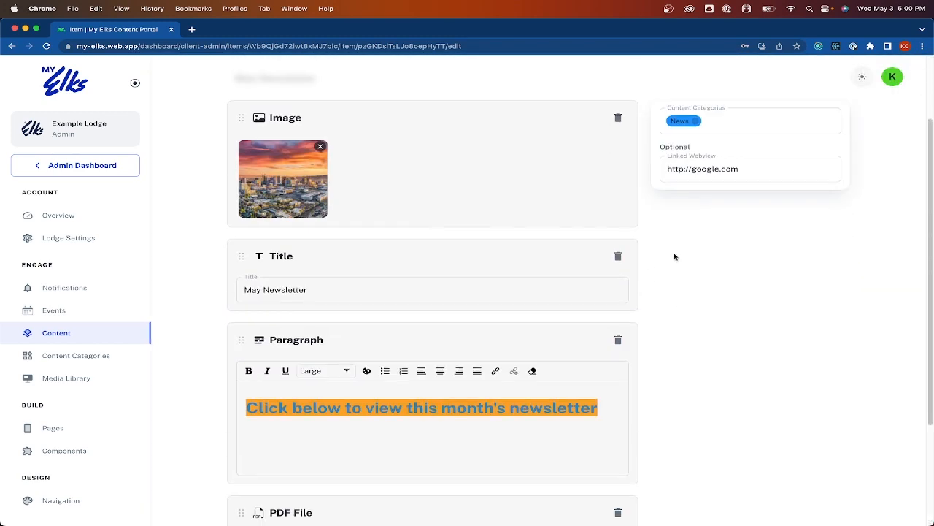
pyautogui.scroll(2, 698, 314)
# Confirm in the simulator that May Newsletter opens the Google page, then go back
pyautogui.hotkey('ctrl', 'Up')
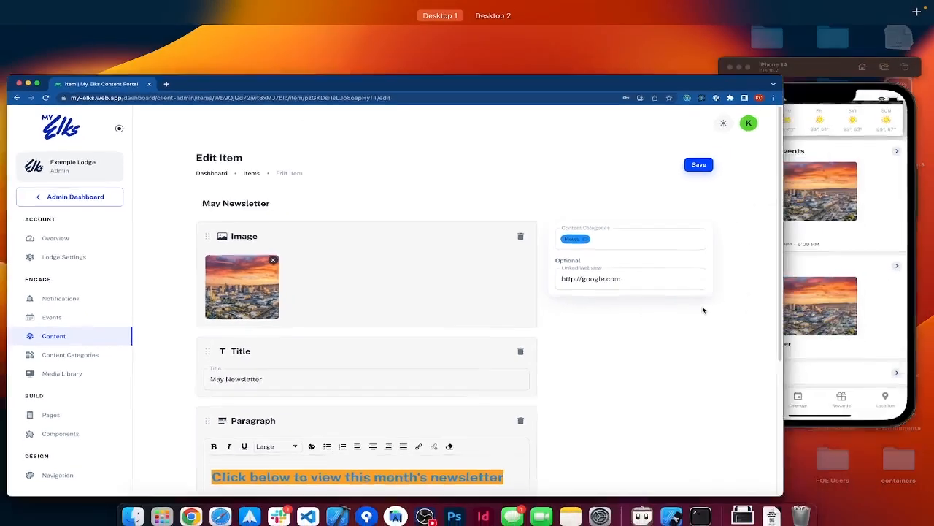
pyautogui.click(819, 246)
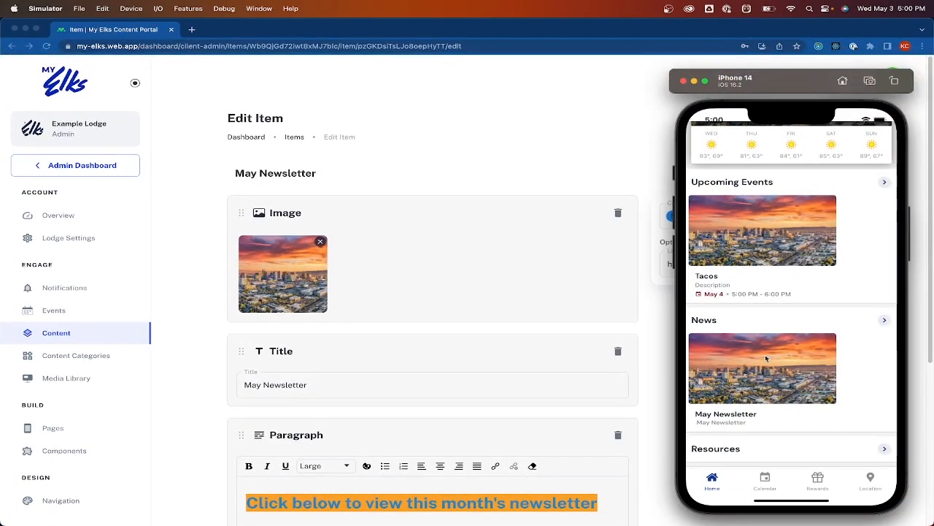
pyautogui.click(763, 379)
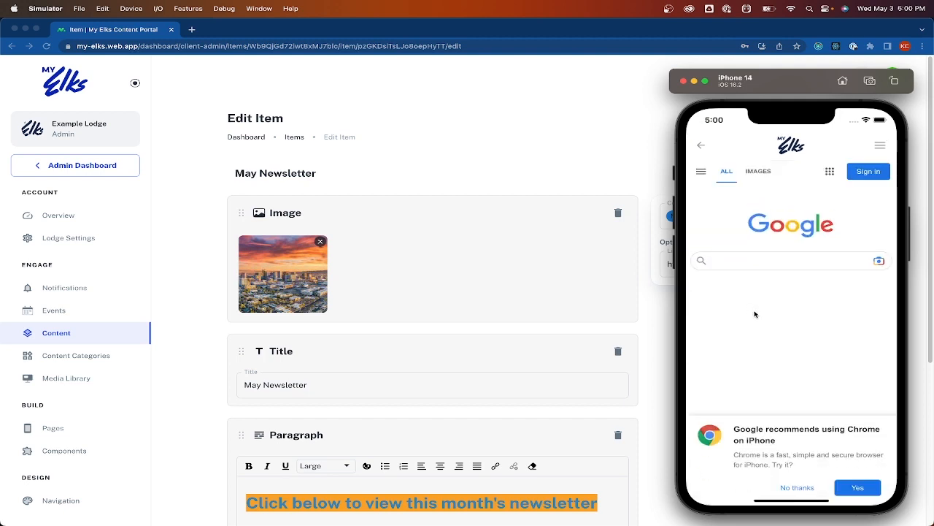
pyautogui.scroll(-2, 787, 312)
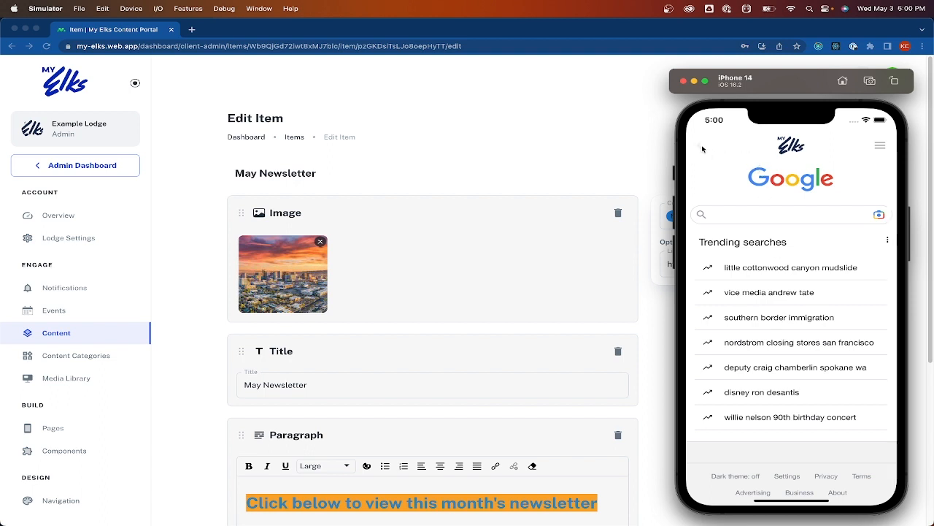
pyautogui.click(700, 145)
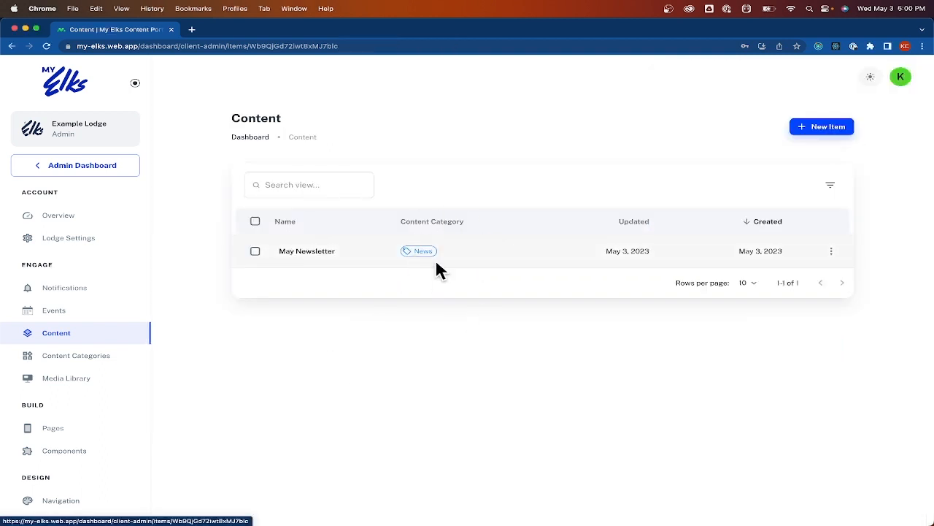
# Create a light green content category named 'Volunteer Opportunities'
pyautogui.click(101, 360)
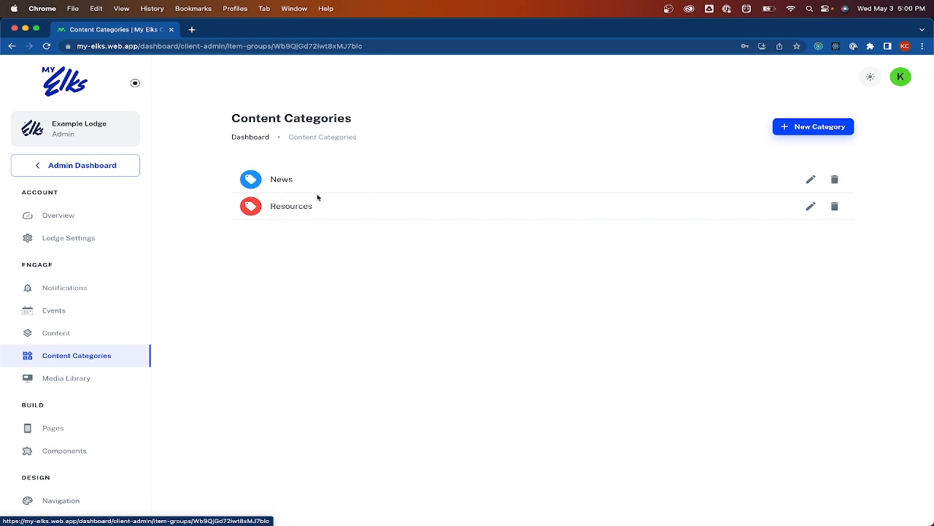
pyautogui.click(808, 130)
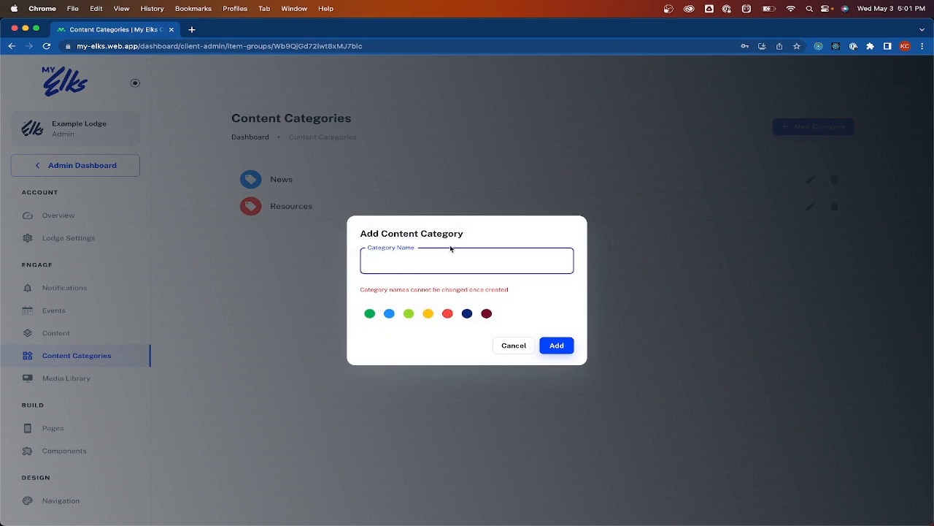
pyautogui.write('Volunteer Opportunities')
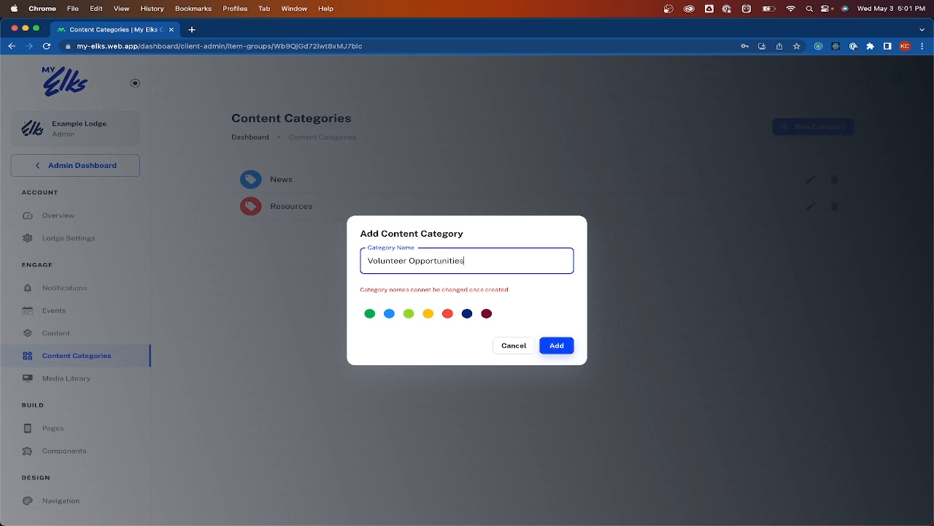
pyautogui.click(409, 313)
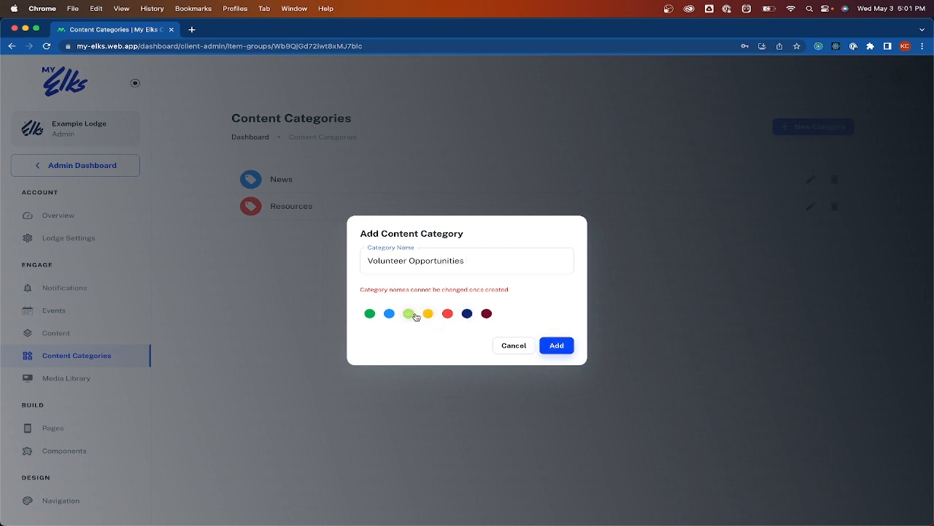
pyautogui.click(557, 346)
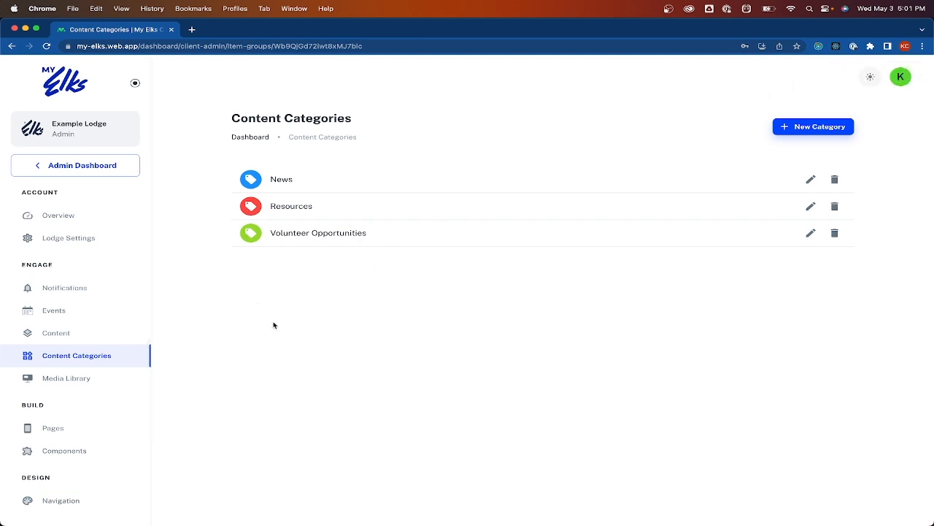
# From the Pages list, open the Home page in the page editor
pyautogui.click(78, 436)
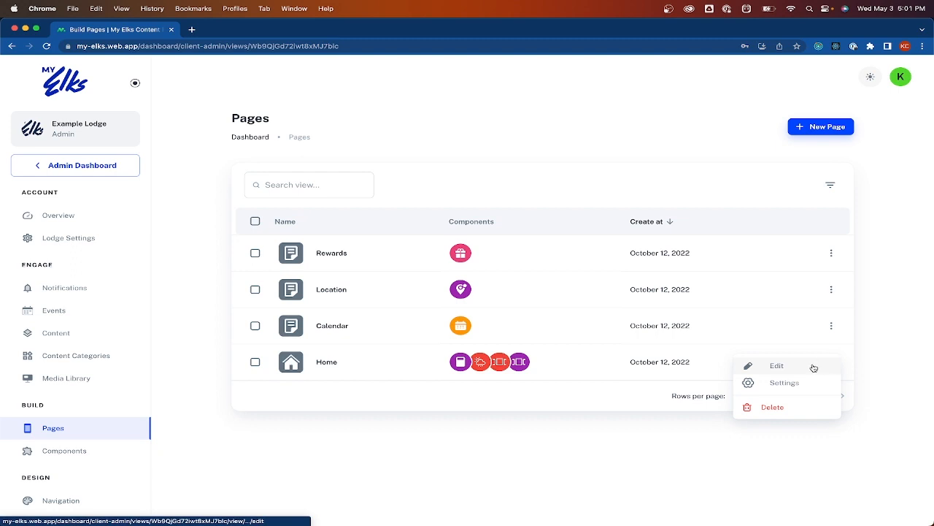
pyautogui.click(813, 367)
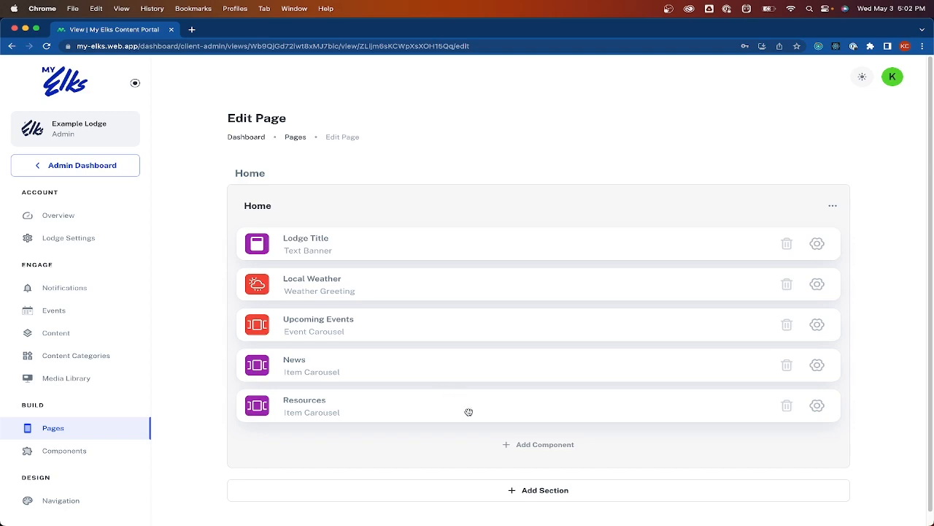
# Scroll through the app's home screen in the iPhone simulator
pyautogui.hotkey('ctrl', 'Up')
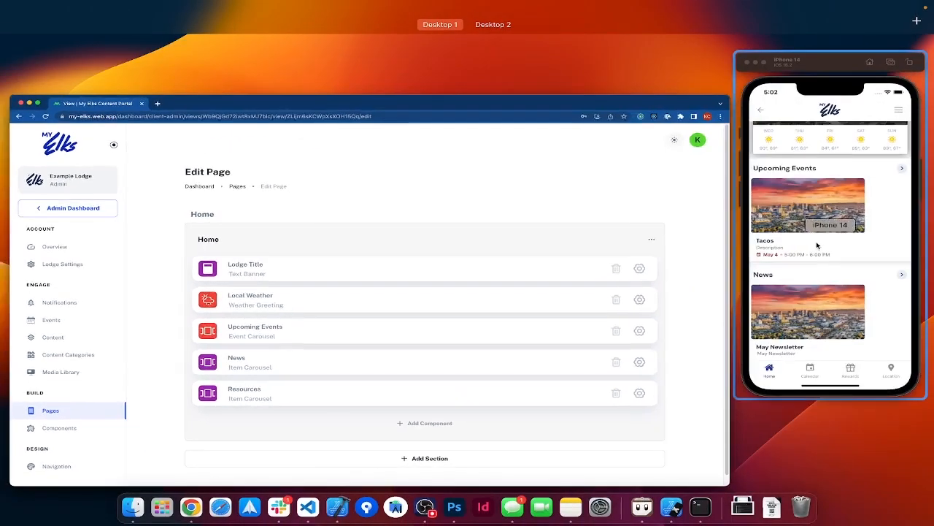
pyautogui.click(816, 244)
pyautogui.scroll(5, 775, 206)
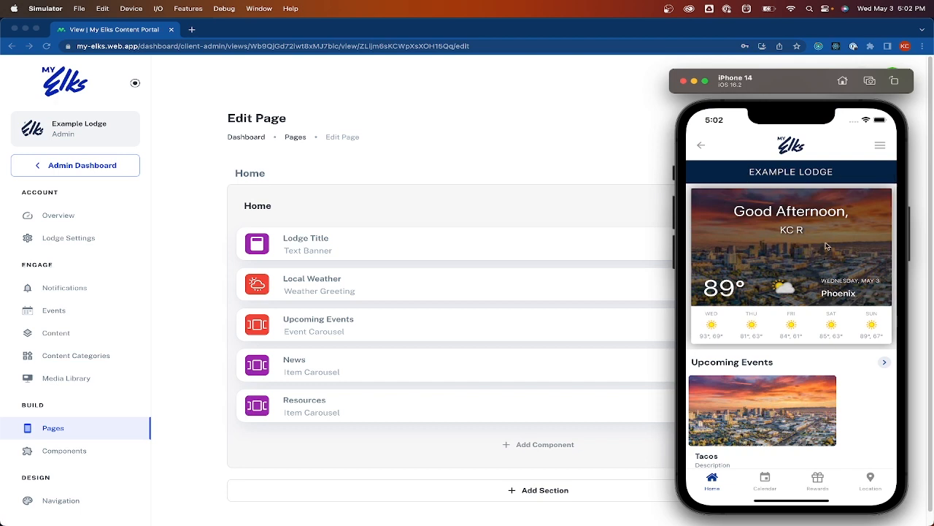
pyautogui.scroll(-3, 796, 306)
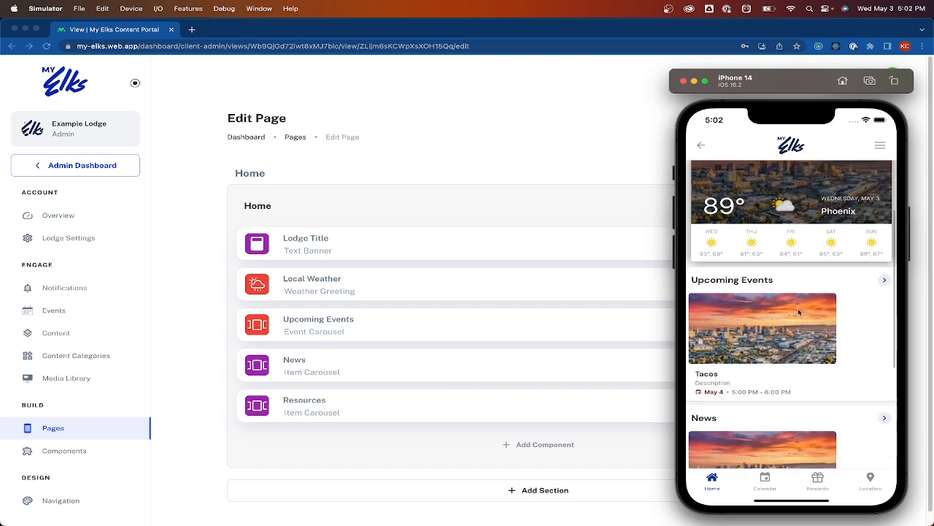
pyautogui.scroll(-1, 798, 277)
pyautogui.scroll(-2, 798, 257)
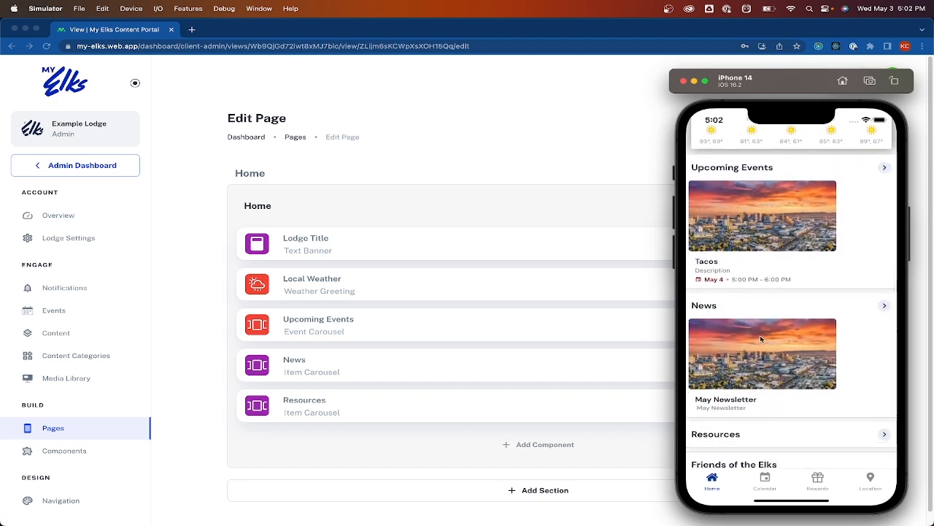
pyautogui.scroll(-3, 752, 238)
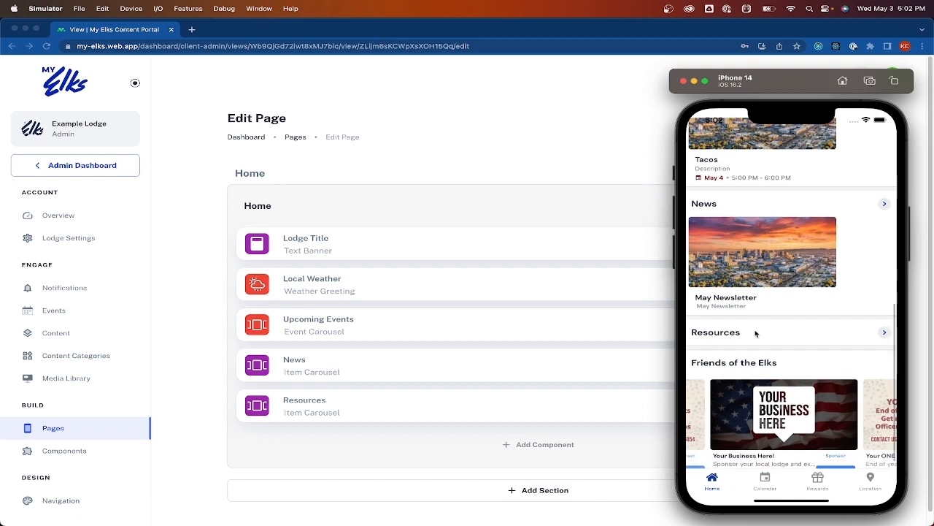
# Change the Lodge Title header text to 'EXAMPLE LODGE Change'
pyautogui.click(604, 140)
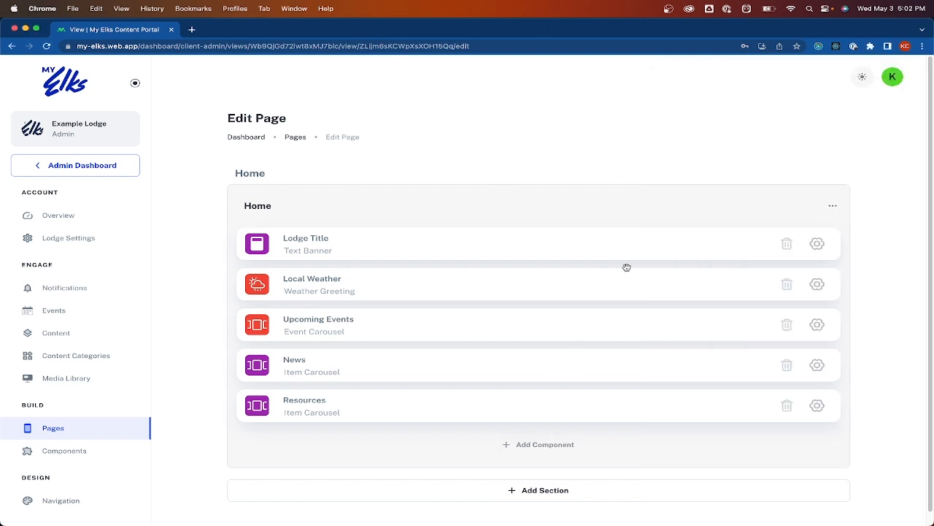
pyautogui.click(818, 244)
pyautogui.click(381, 257)
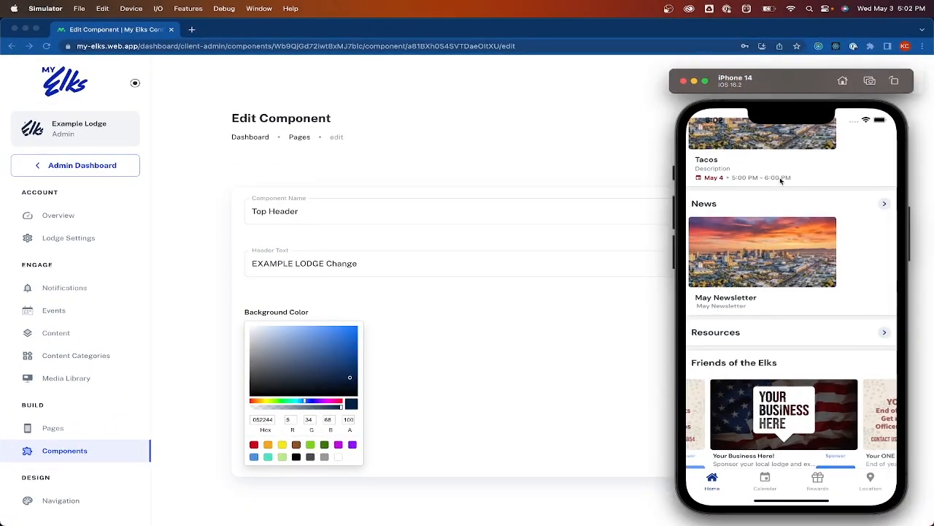
pyautogui.scroll(10, 781, 181)
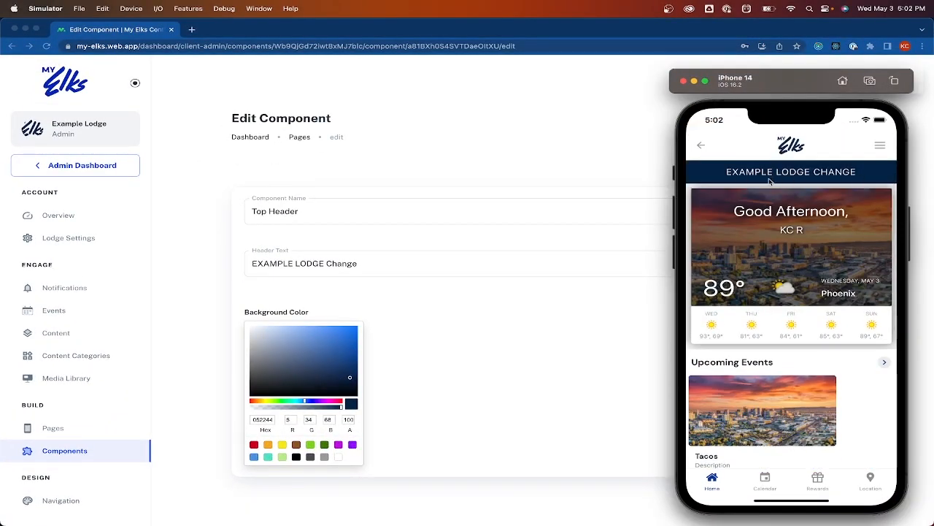
pyautogui.click(613, 171)
pyautogui.hscroll(-5, 492, 170)
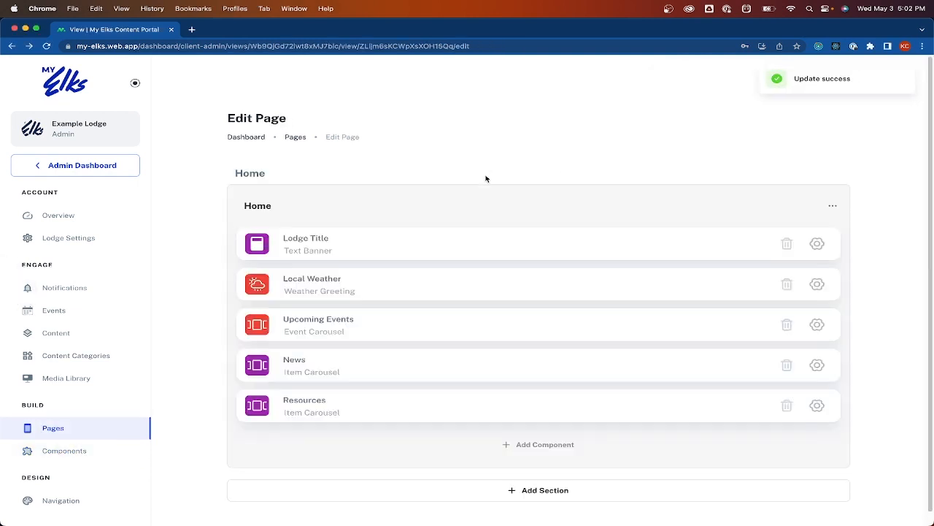
# Move Upcoming Events below News and Resources, and check the new order in the simulator
pyautogui.moveTo(558, 330); pyautogui.dragTo(544, 370)
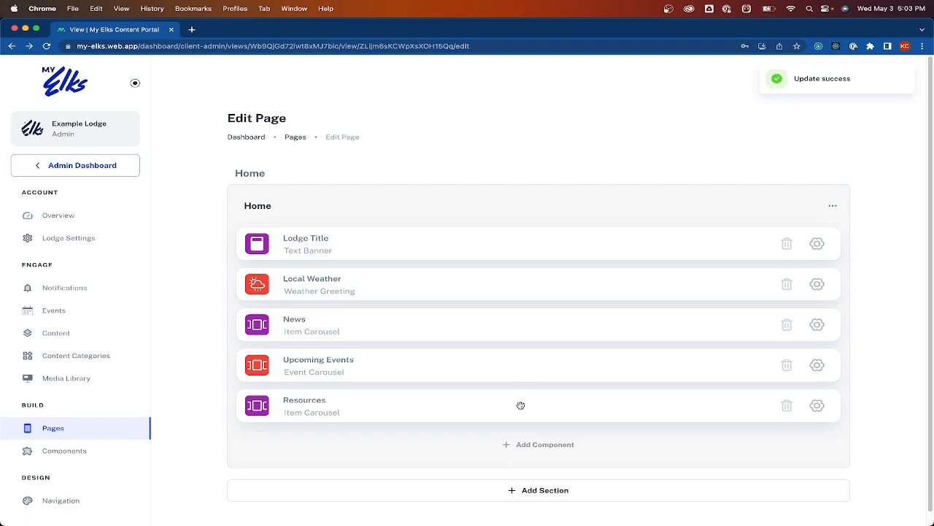
pyautogui.moveTo(519, 405); pyautogui.dragTo(517, 359)
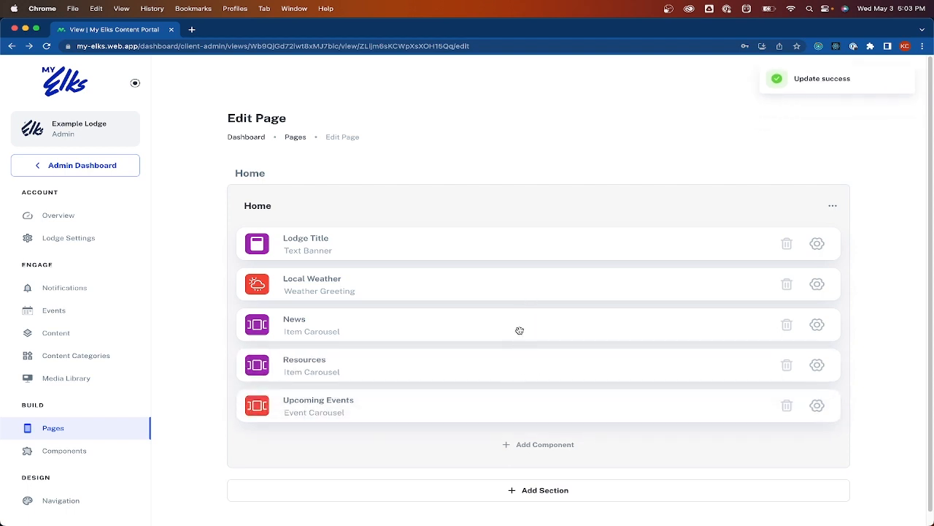
pyautogui.moveTo(514, 327)
pyautogui.mouseDown()
pyautogui.moveTo(513, 341)
pyautogui.moveTo(511, 290)
pyautogui.moveTo(508, 330)
pyautogui.mouseUp()
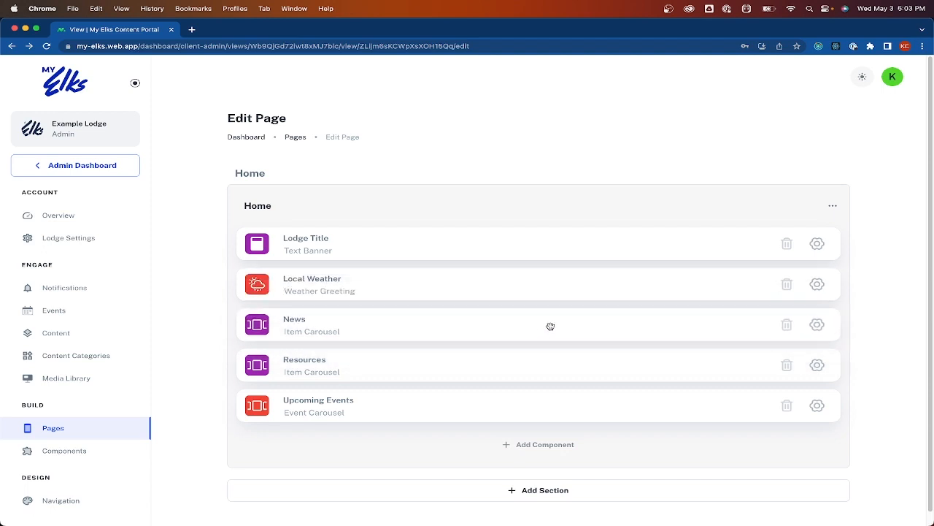
pyautogui.hotkey('ctrl', 'Up')
pyautogui.click(756, 283)
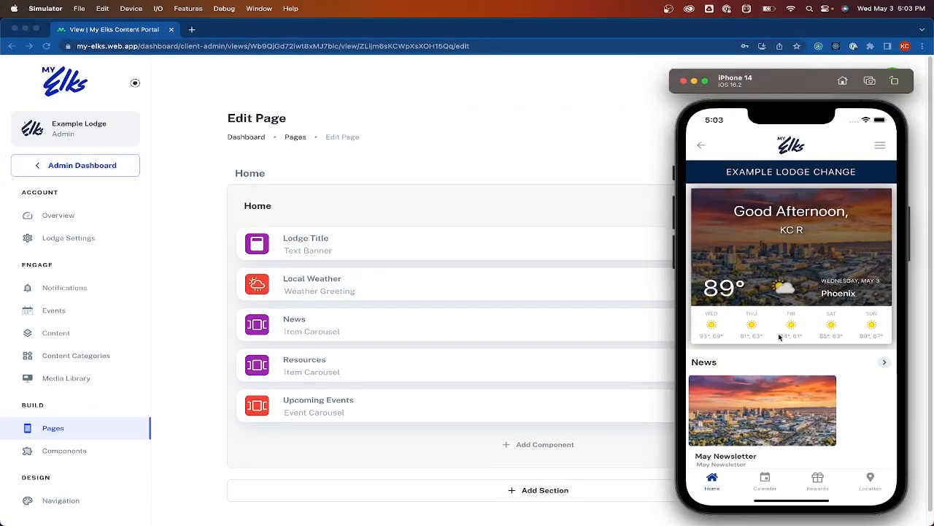
pyautogui.scroll(-4, 780, 337)
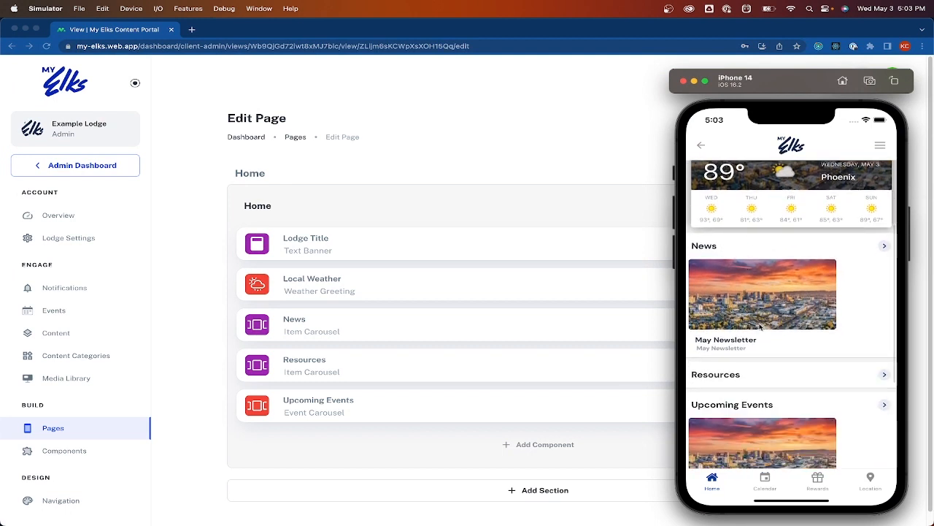
pyautogui.scroll(-3, 760, 327)
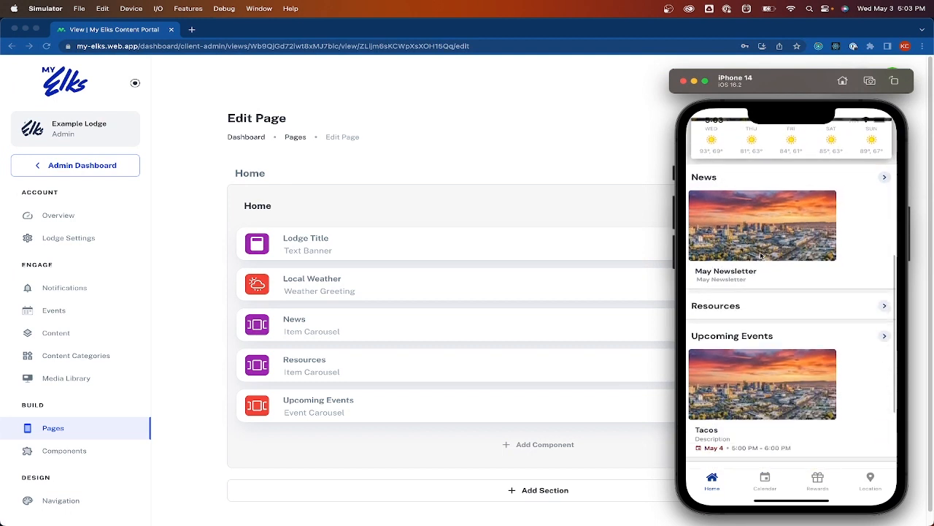
pyautogui.click(621, 205)
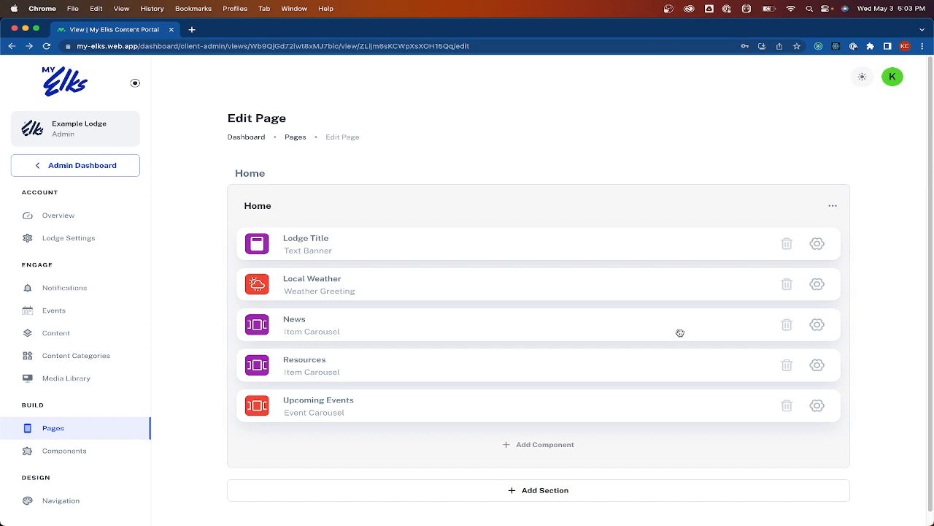
# Limit the News carousel's content categories to News alone
pyautogui.click(817, 325)
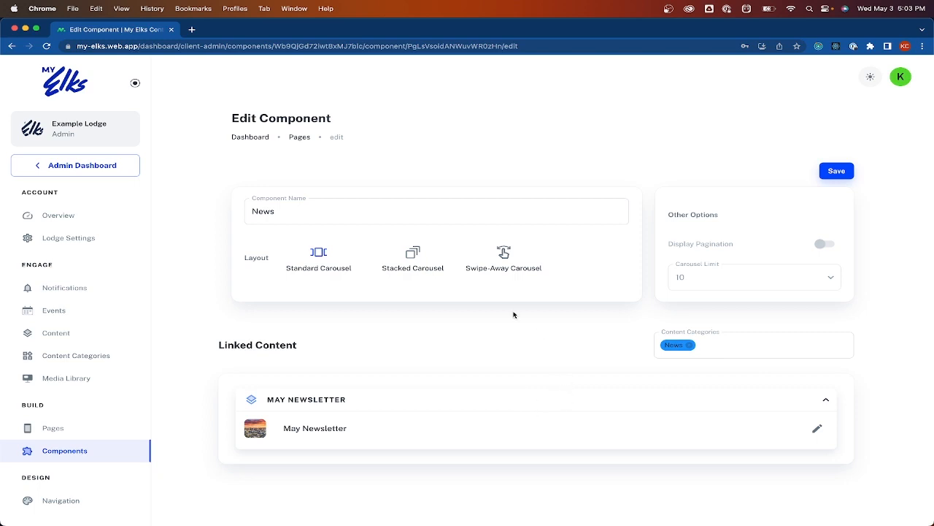
pyautogui.click(722, 351)
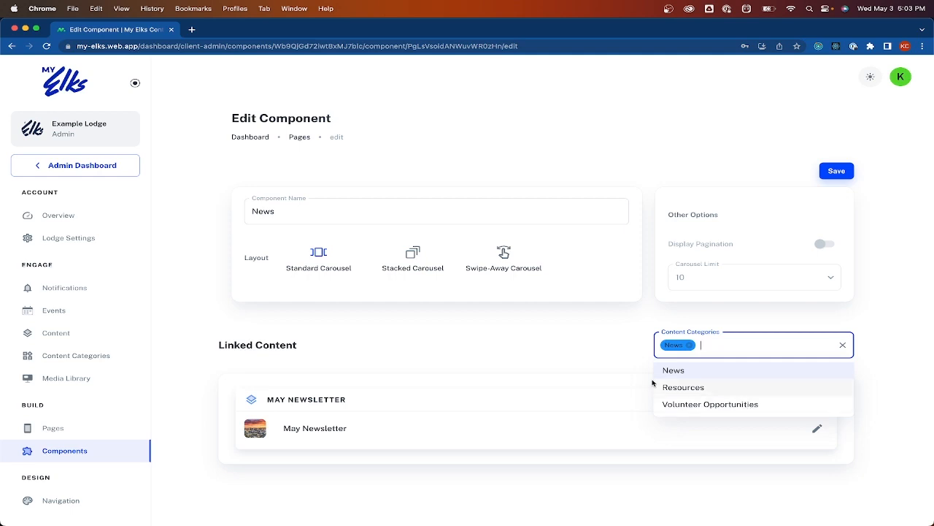
pyautogui.click(689, 390)
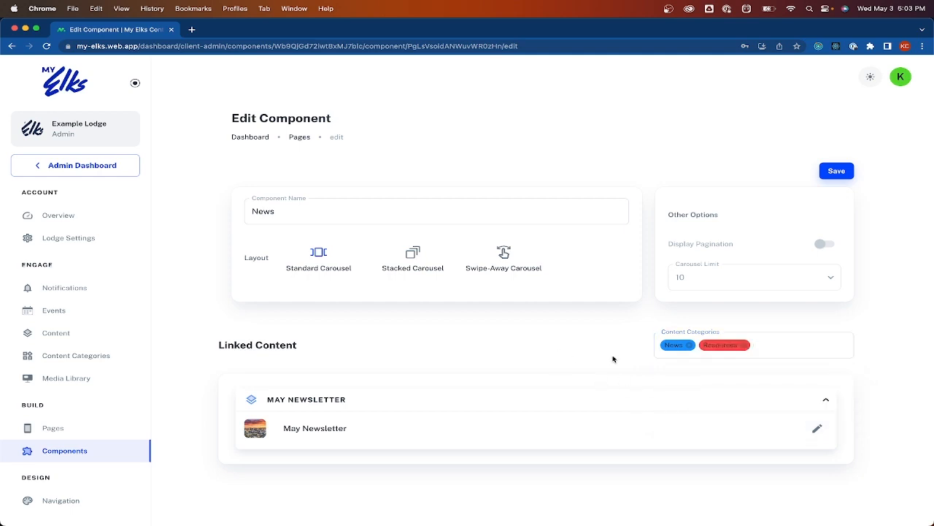
pyautogui.click(778, 343)
pyautogui.click(772, 405)
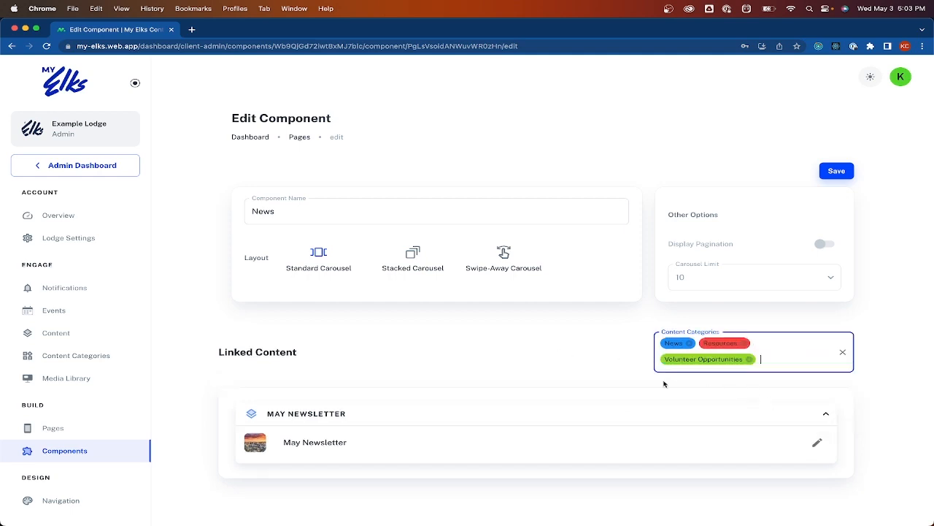
pyautogui.click(537, 368)
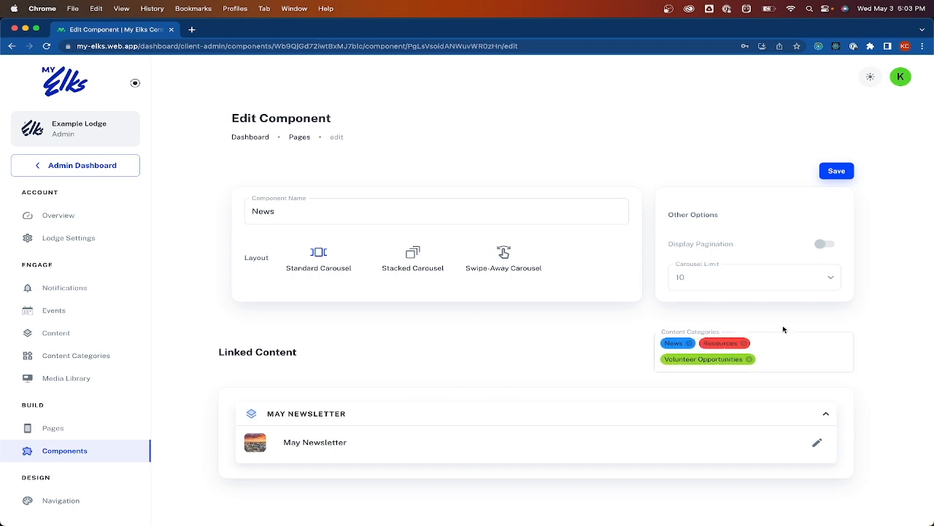
pyautogui.click(750, 360)
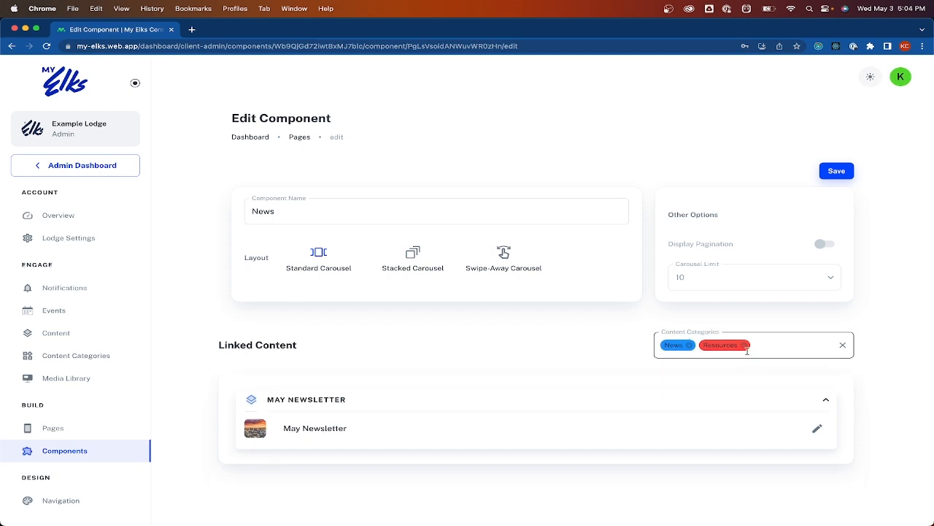
pyautogui.click(744, 343)
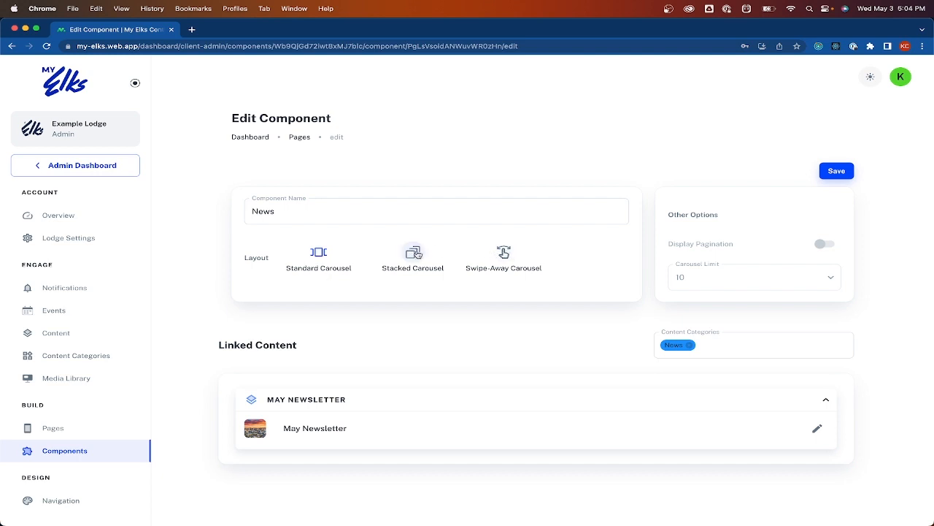
# Switch the News carousel to the Stacked Carousel layout and save it
pyautogui.click(416, 253)
pyautogui.click(832, 171)
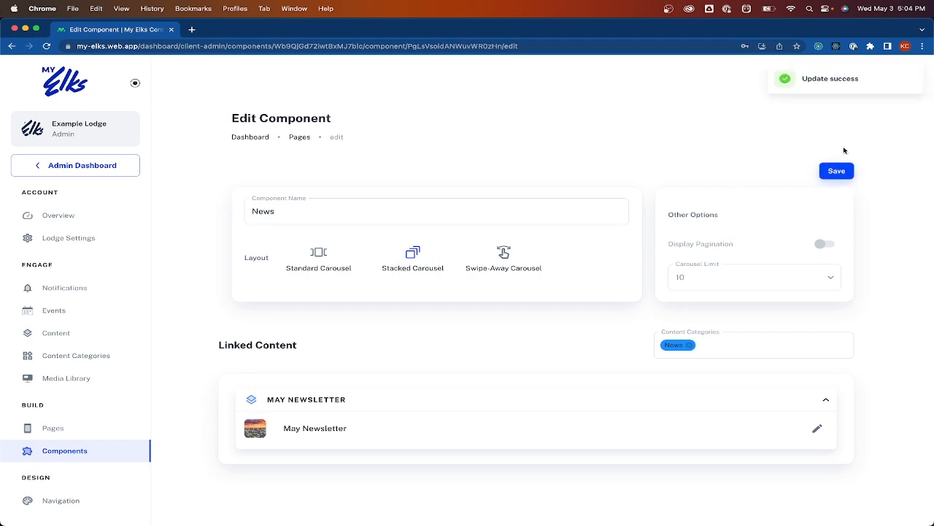
pyautogui.hotkey('ctrl', 'Up')
# Swipe the News card on the simulator's home screen to test the carousel
pyautogui.click(851, 229)
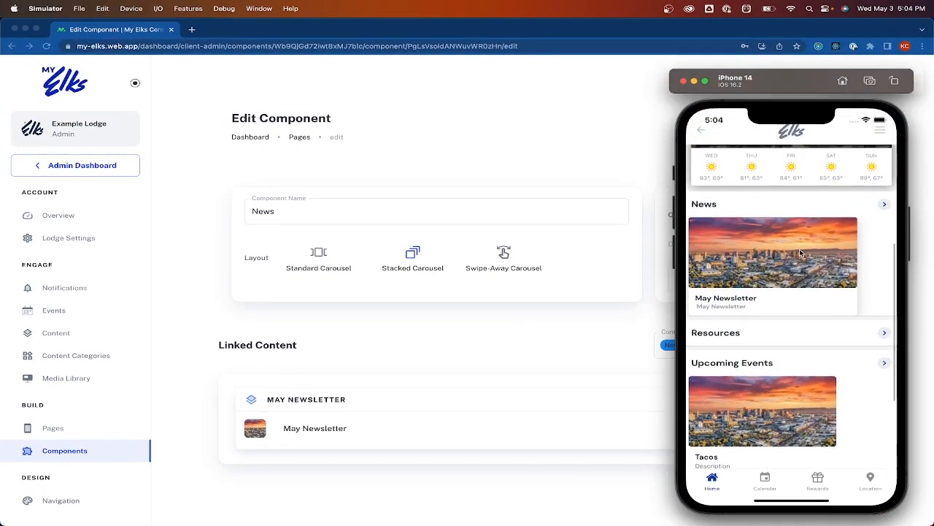
pyautogui.moveTo(773, 260); pyautogui.dragTo(766, 264)
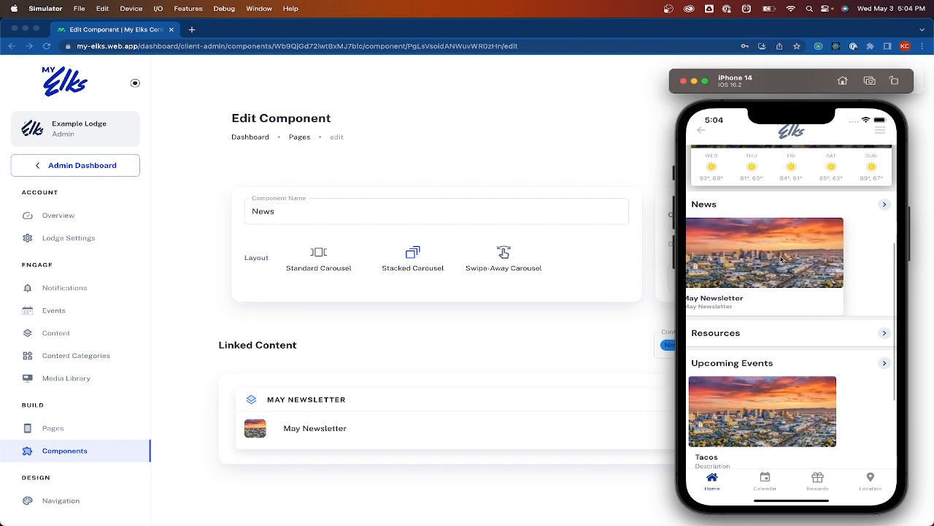
pyautogui.click(584, 145)
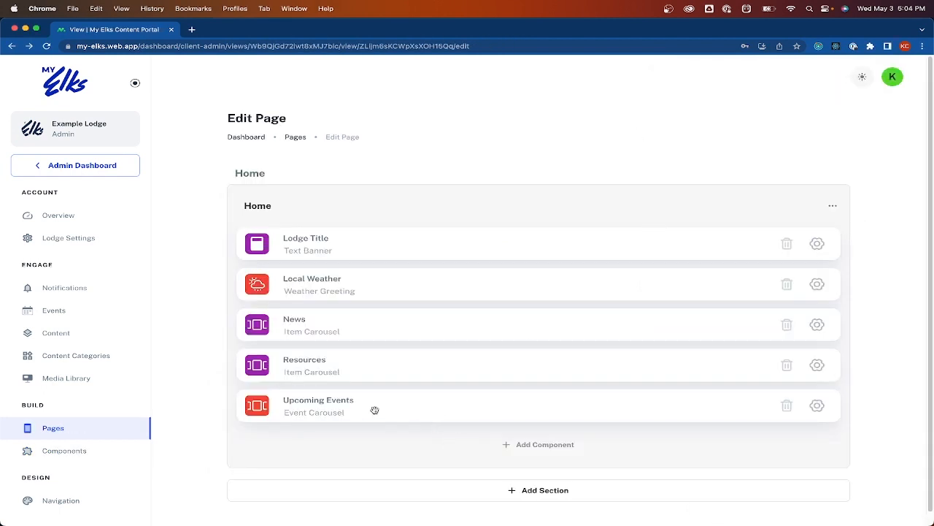
# Save the Upcoming Events carousel linked only to Main, removing the briefly added Kitchen Specials calendar
pyautogui.click(815, 405)
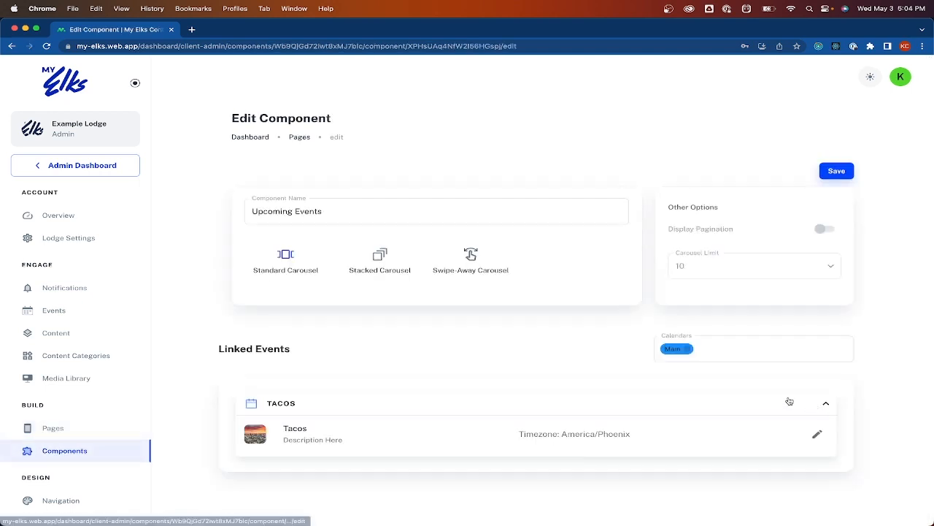
pyautogui.click(729, 350)
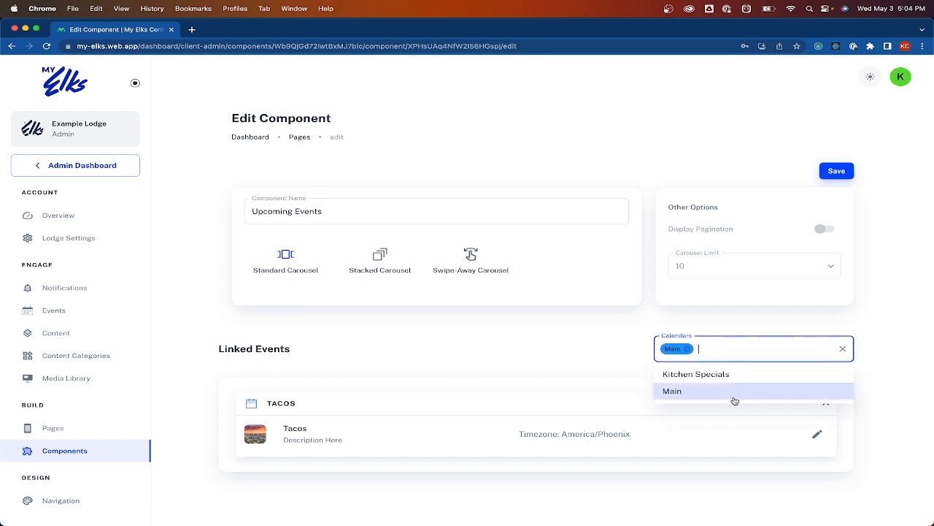
pyautogui.click(719, 353)
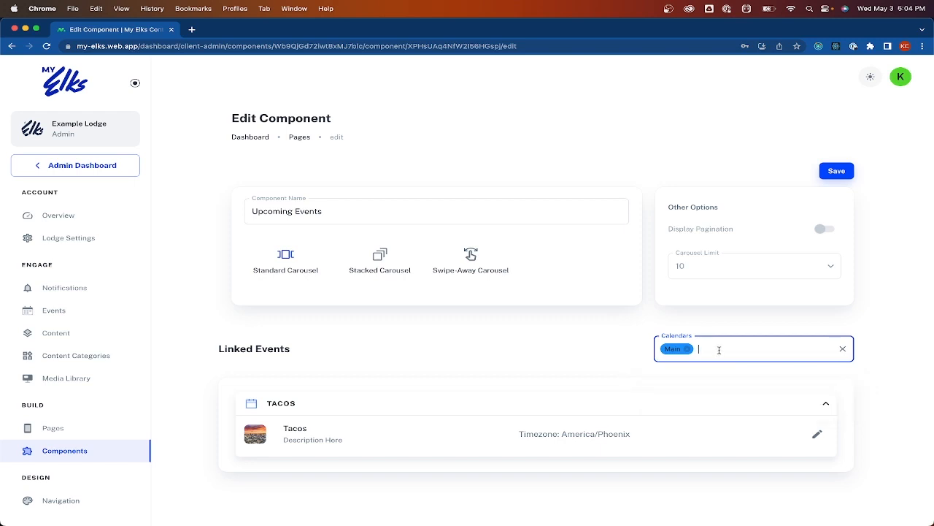
pyautogui.click(718, 353)
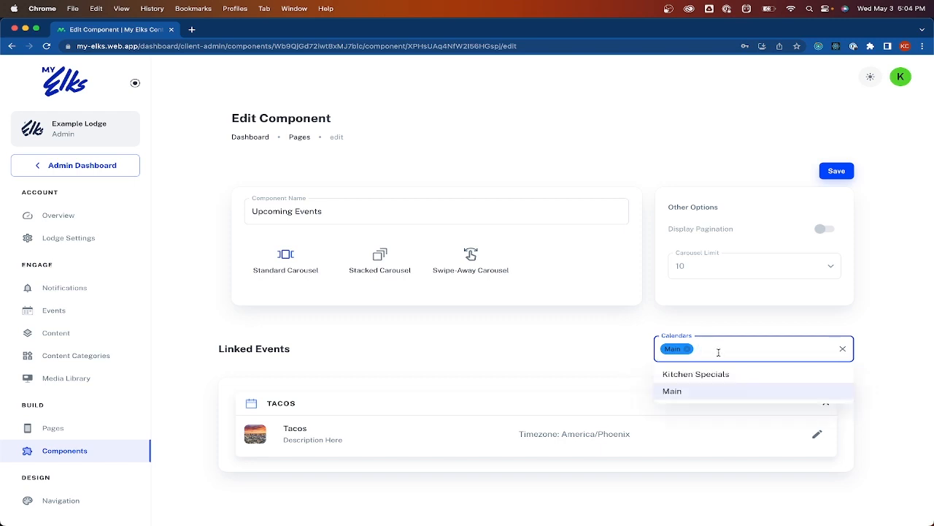
pyautogui.click(756, 375)
pyautogui.click(595, 371)
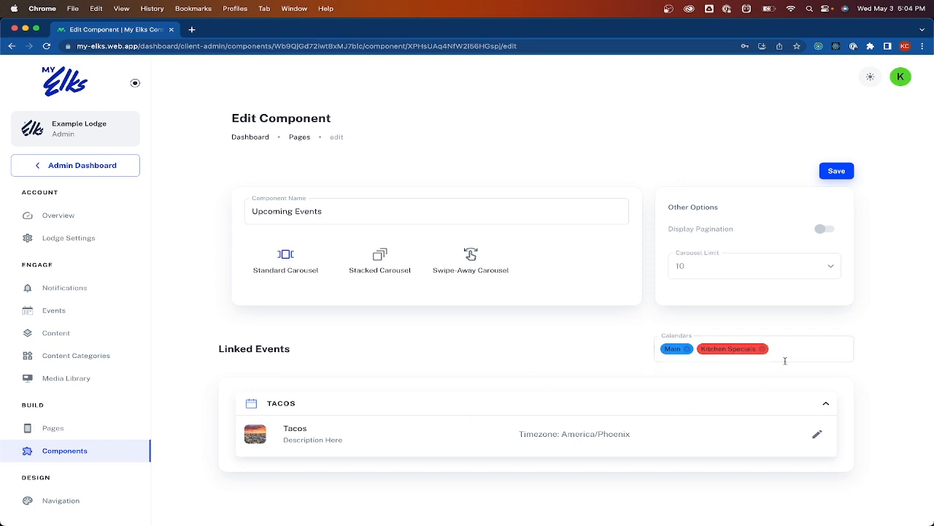
pyautogui.click(762, 348)
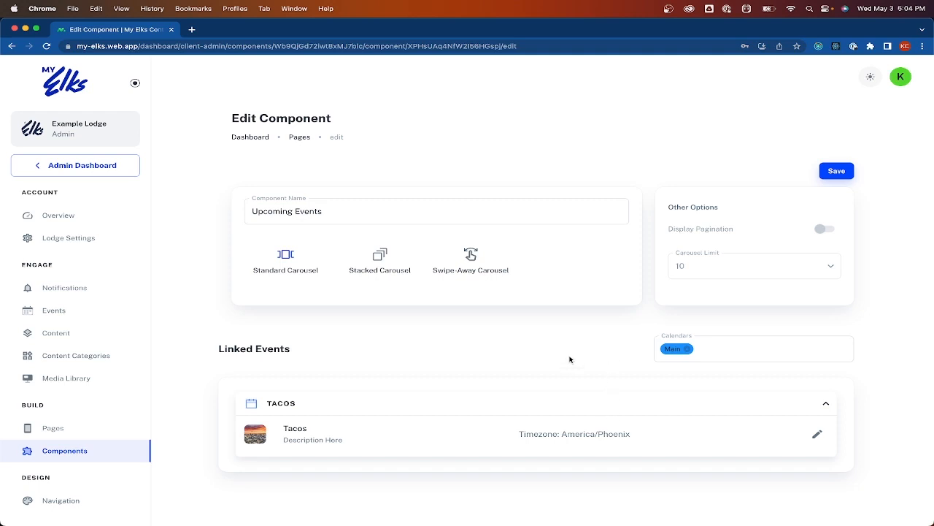
pyautogui.click(837, 172)
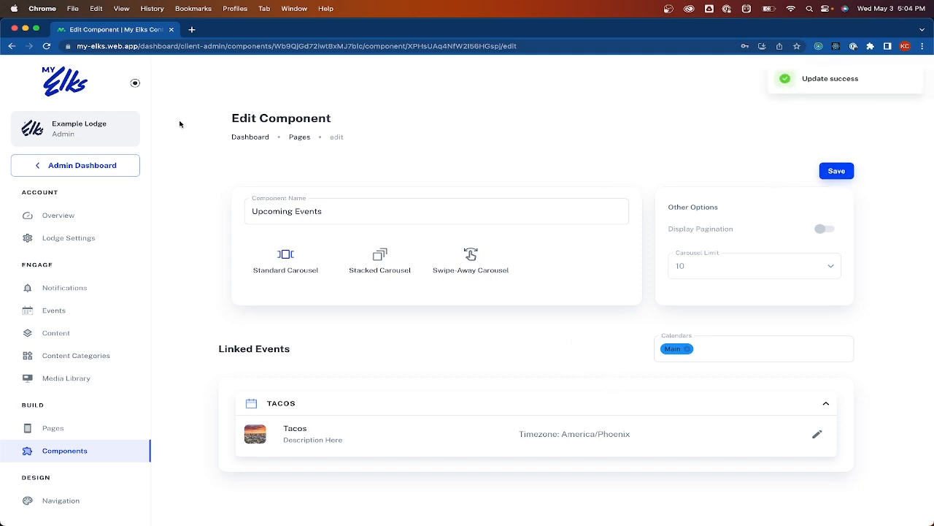
pyautogui.click(11, 46)
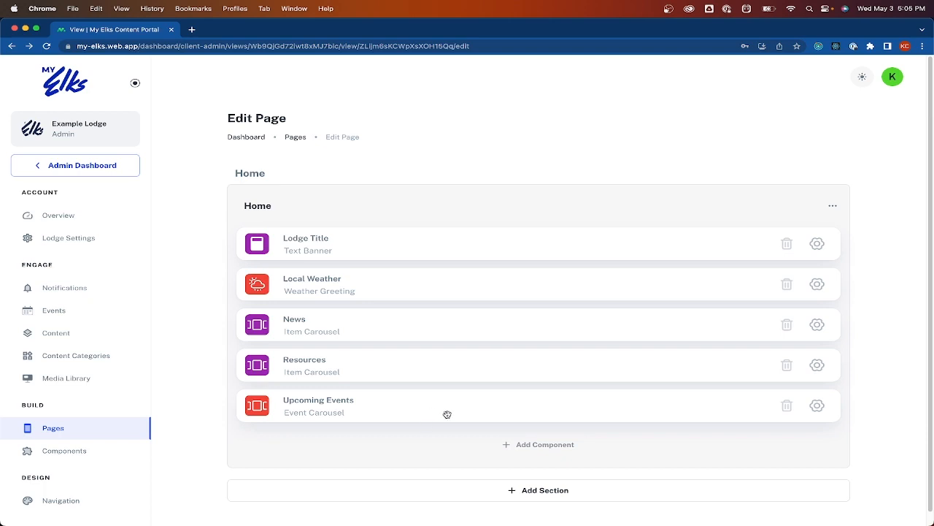
# Browse the Component Center list and add an Event Carousel component to the Home page
pyautogui.click(532, 446)
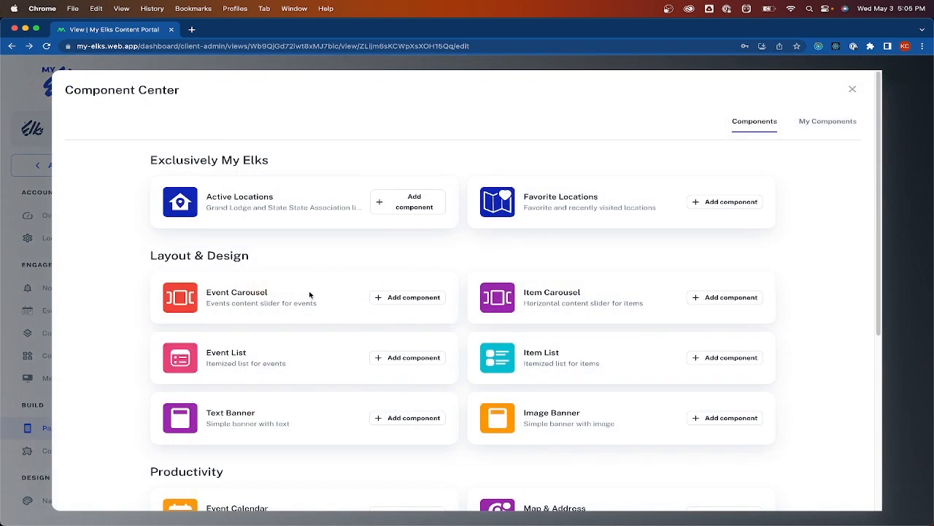
pyautogui.scroll(-2, 360, 333)
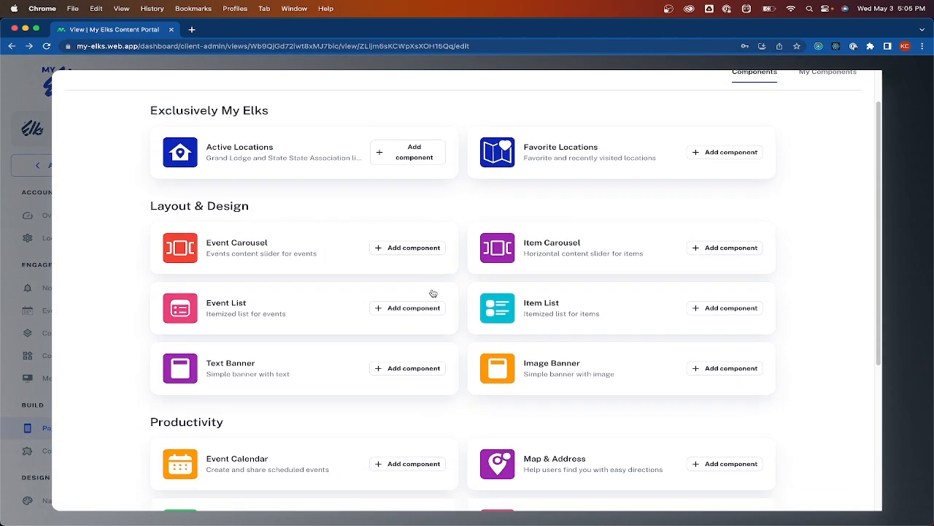
pyautogui.scroll(-1, 353, 305)
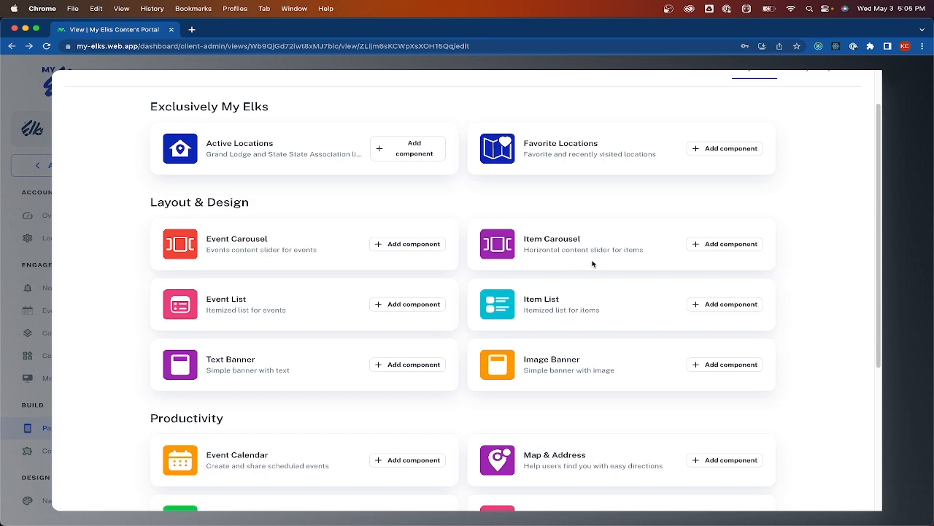
pyautogui.scroll(-1, 213, 363)
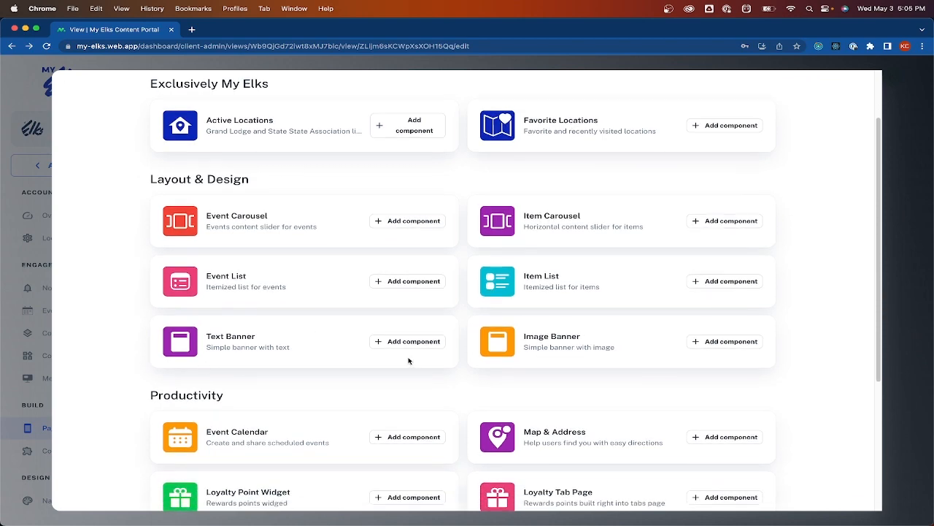
pyautogui.scroll(-5, 549, 345)
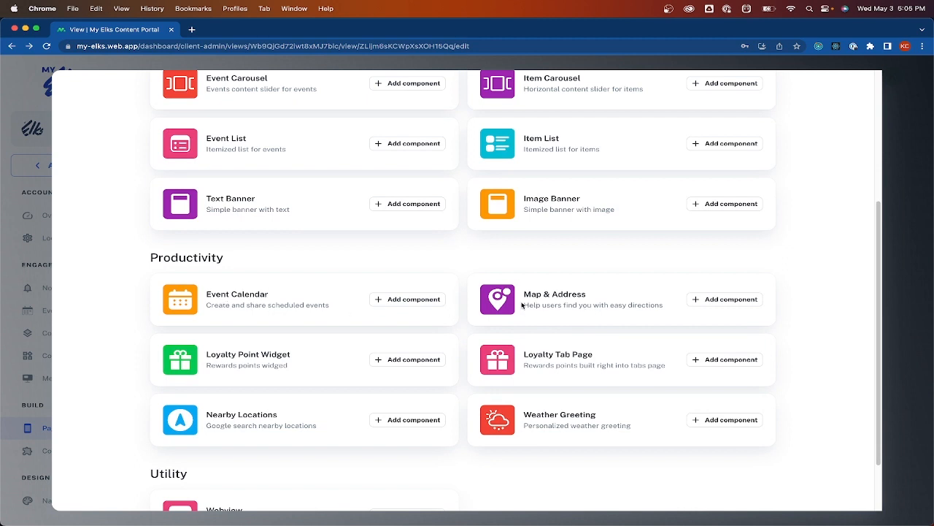
pyautogui.scroll(-2, 606, 328)
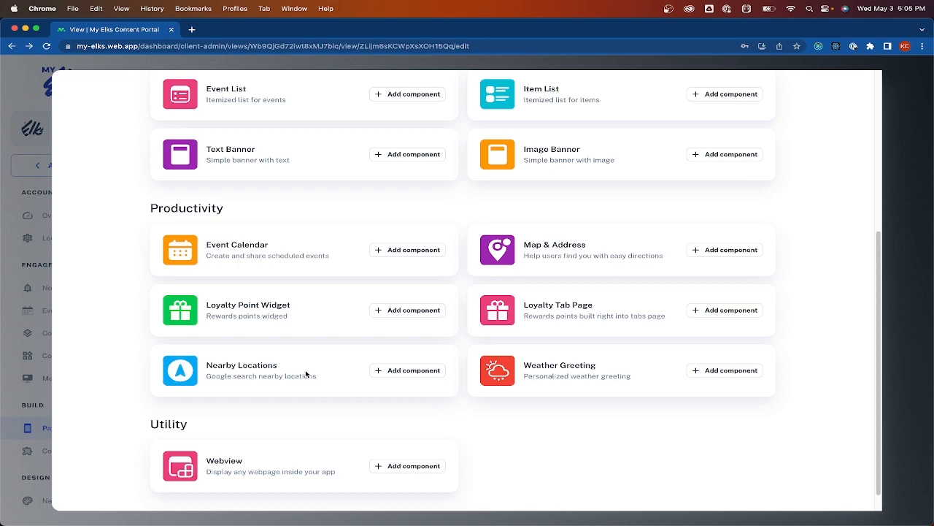
pyautogui.scroll(5, 314, 369)
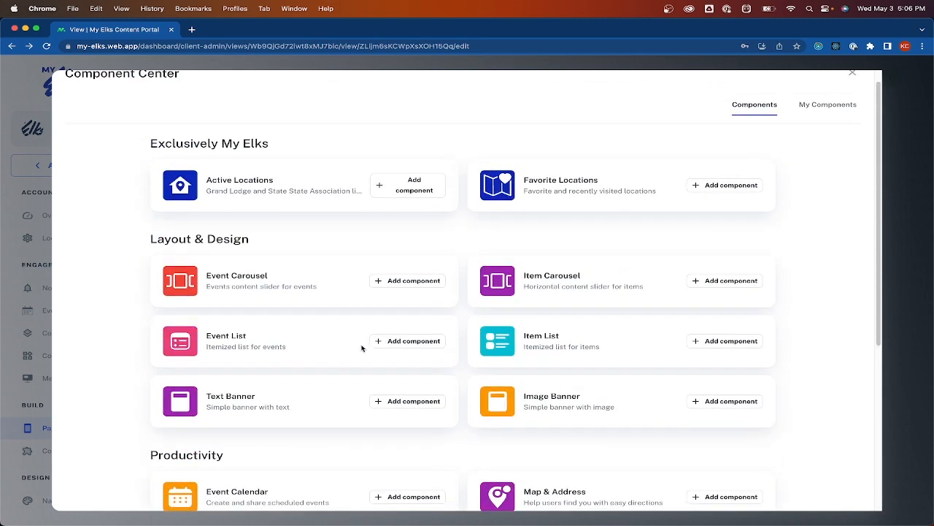
pyautogui.click(421, 281)
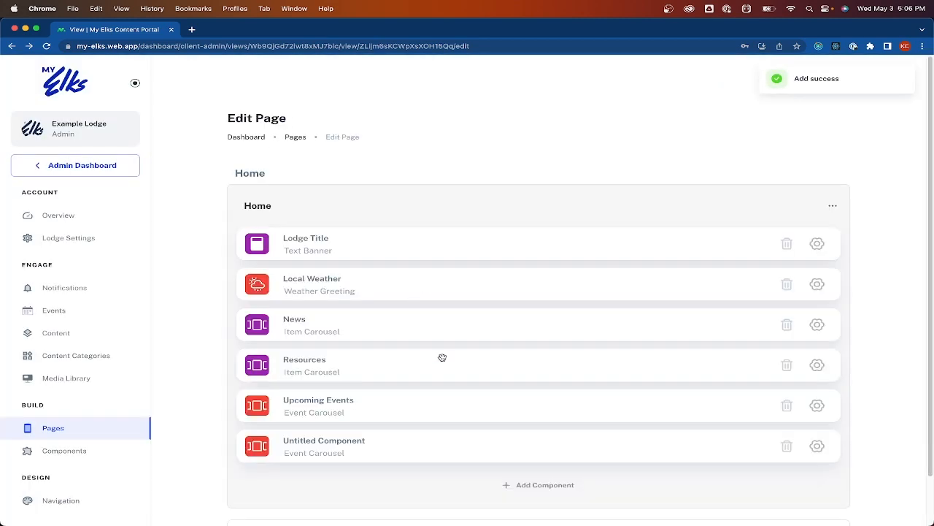
# Rename the new Untitled Component to 'Kitchen Specials'
pyautogui.tripleClick(333, 440)
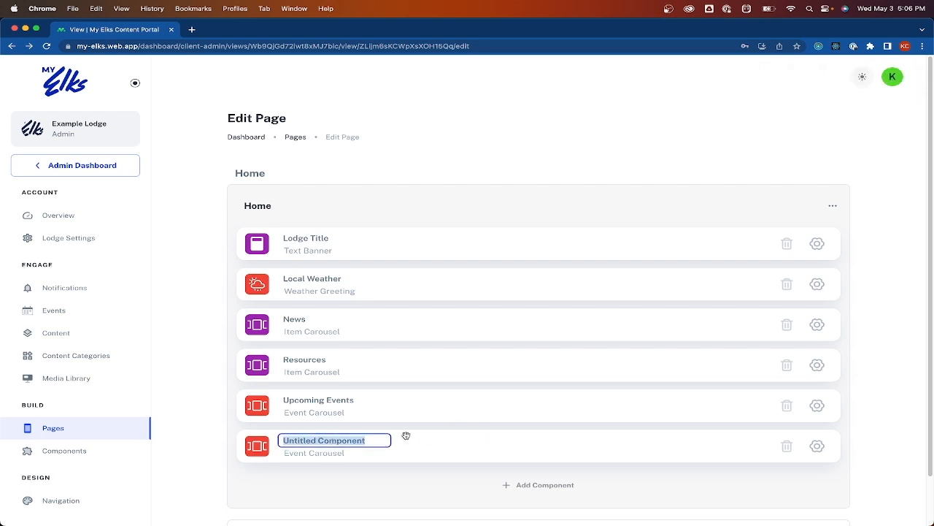
pyautogui.tripleClick(382, 438)
pyautogui.write('Kitchen Specials')
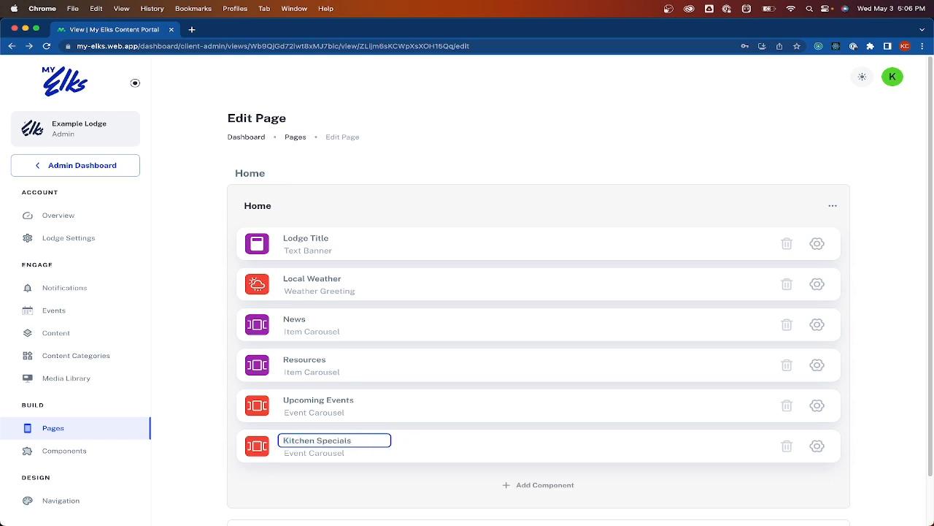
pyautogui.press('Return')
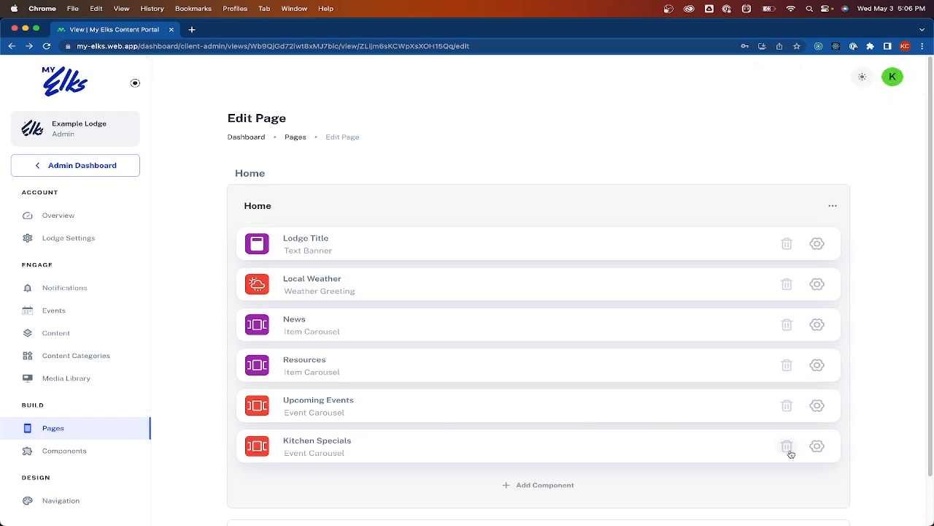
# Link the Kitchen Specials calendar to the carousel and save its settings
pyautogui.click(817, 446)
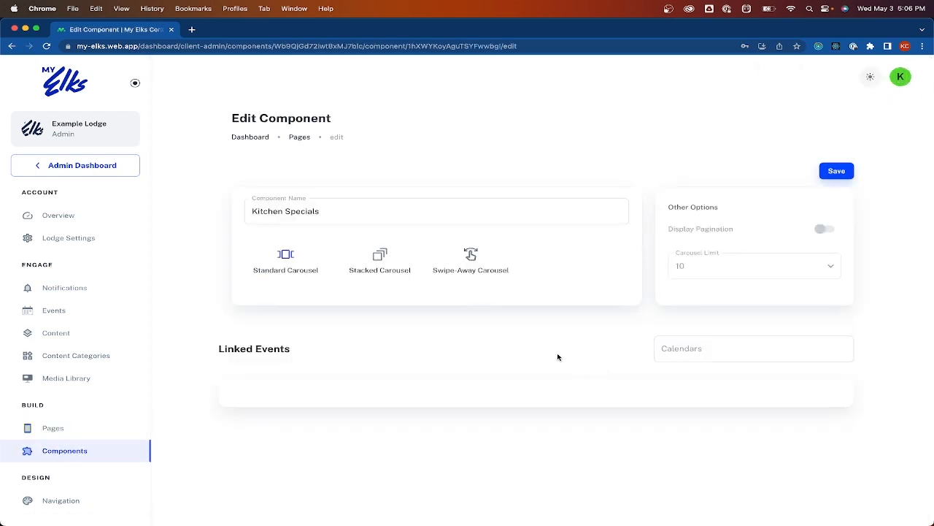
pyautogui.click(707, 347)
pyautogui.click(713, 374)
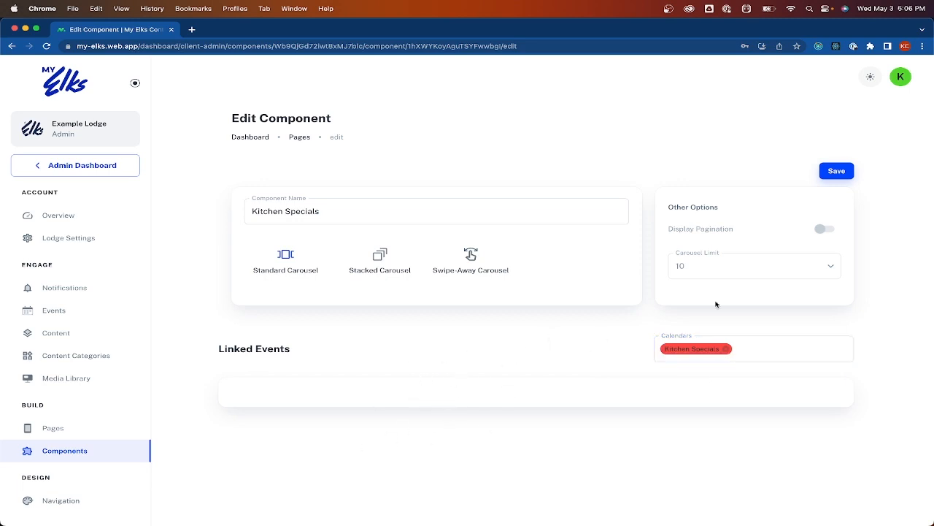
pyautogui.click(836, 171)
pyautogui.hotkey('ctrl', 'Up')
pyautogui.click(838, 186)
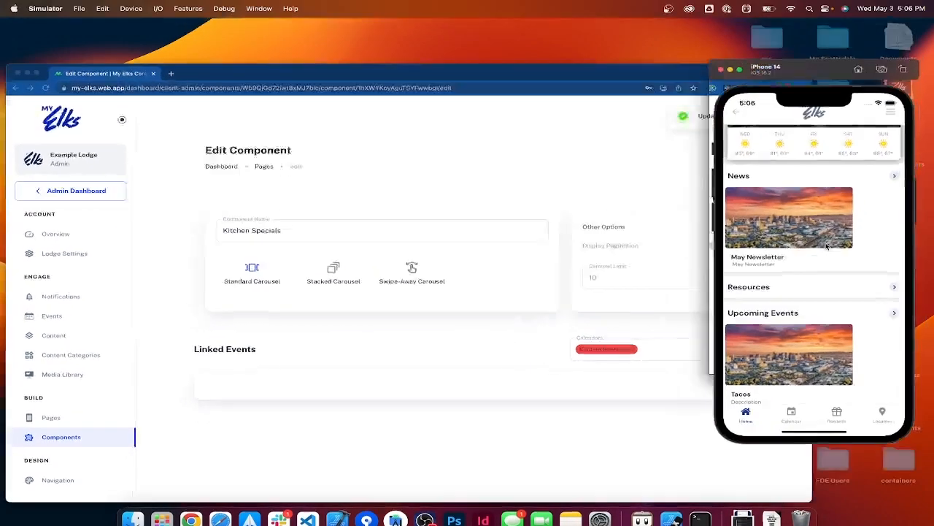
pyautogui.scroll(-5, 784, 322)
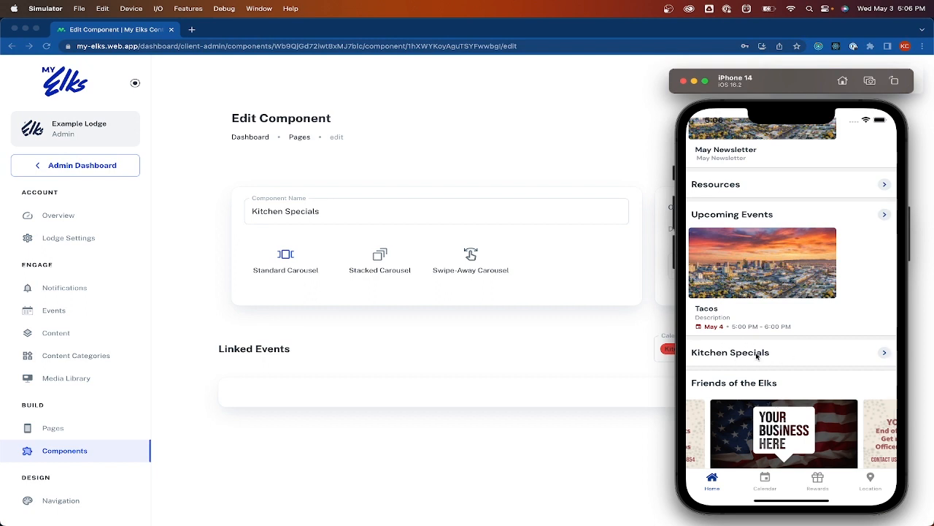
pyautogui.scroll(-1, 737, 318)
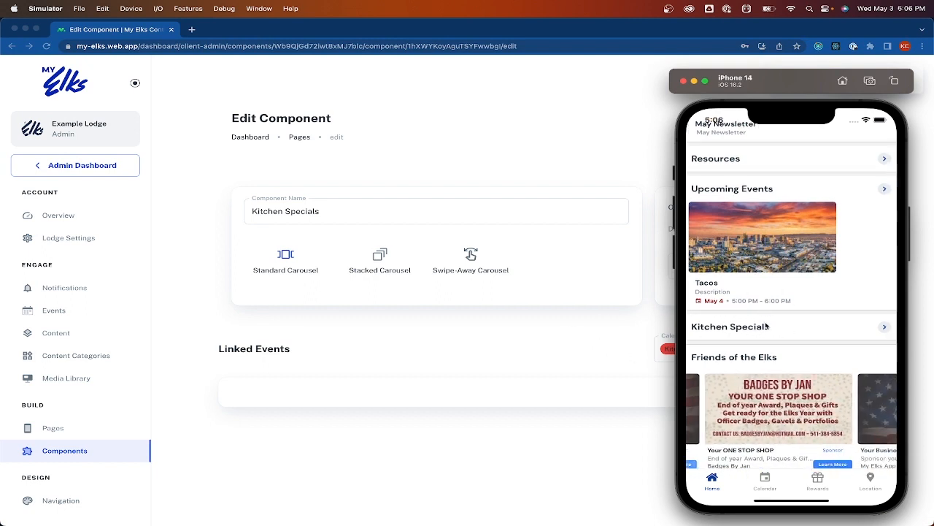
pyautogui.click(566, 347)
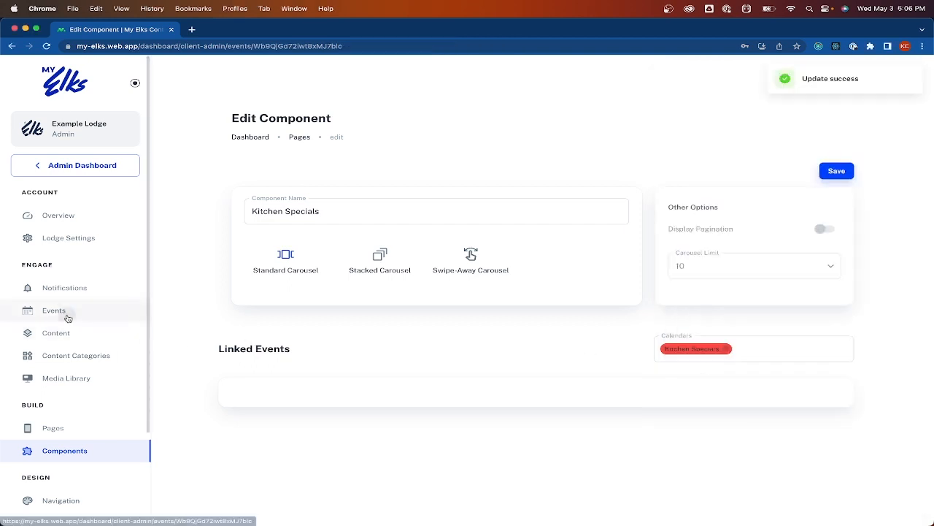
# Create a 'Kitchen Special' event on Friday May 5, 5:30–6:30 PM, on the Kitchen Specials calendar
pyautogui.click(64, 310)
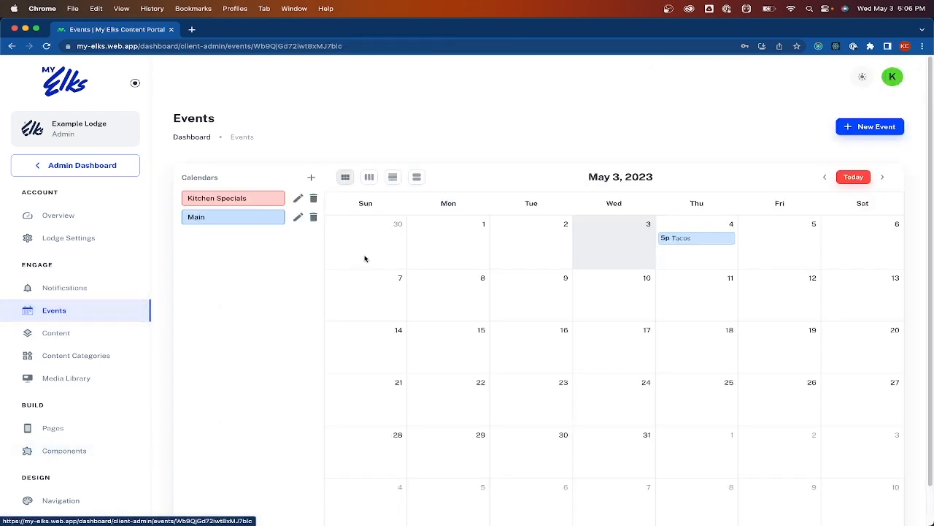
pyautogui.click(757, 255)
pyautogui.click(405, 133)
pyautogui.write('K')
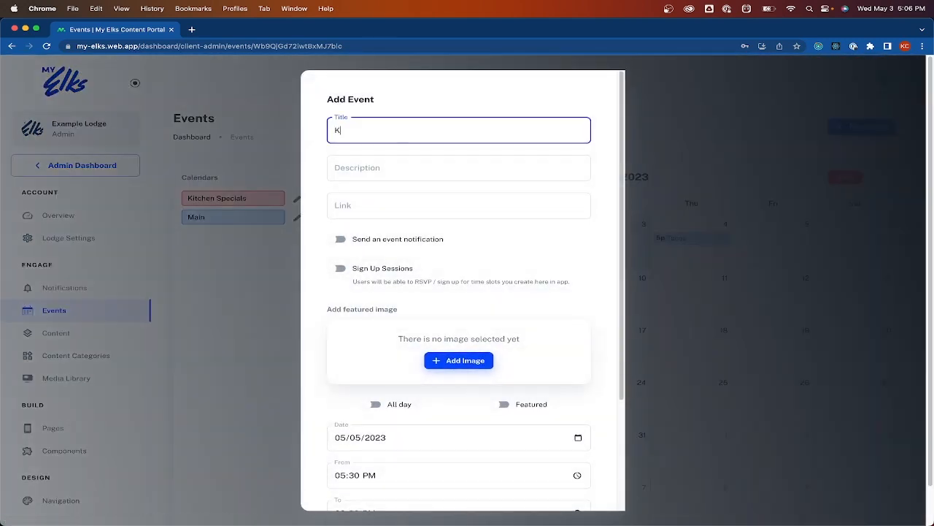
pyautogui.write('itchen Special!')
pyautogui.scroll(-1, 373, 239)
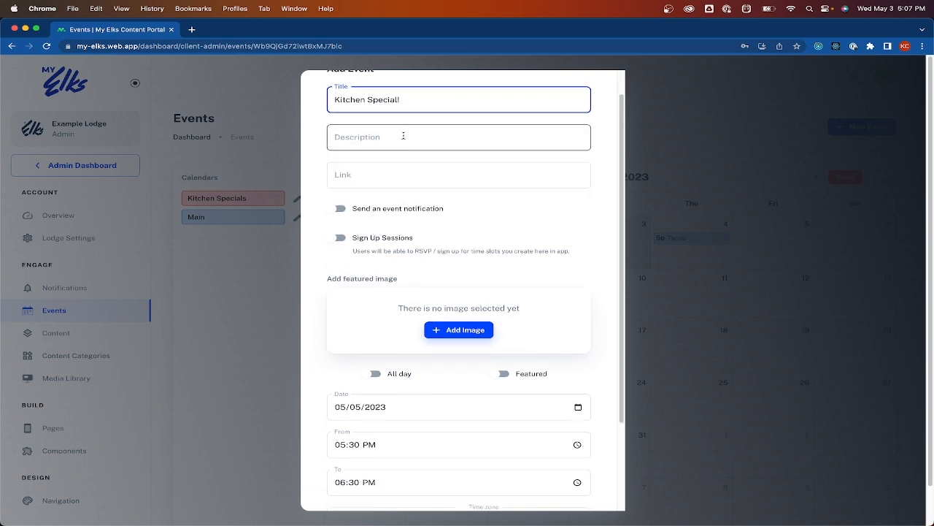
pyautogui.scroll(-3, 399, 223)
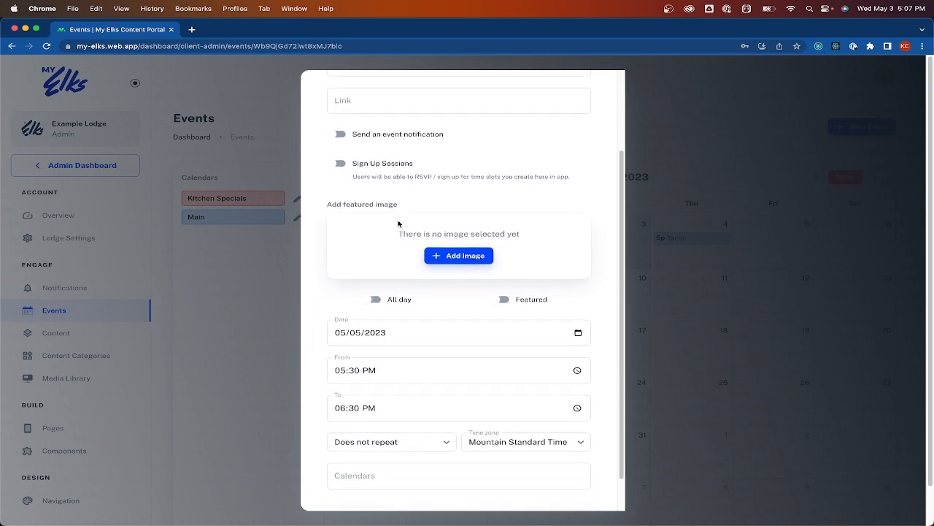
pyautogui.scroll(-1, 427, 268)
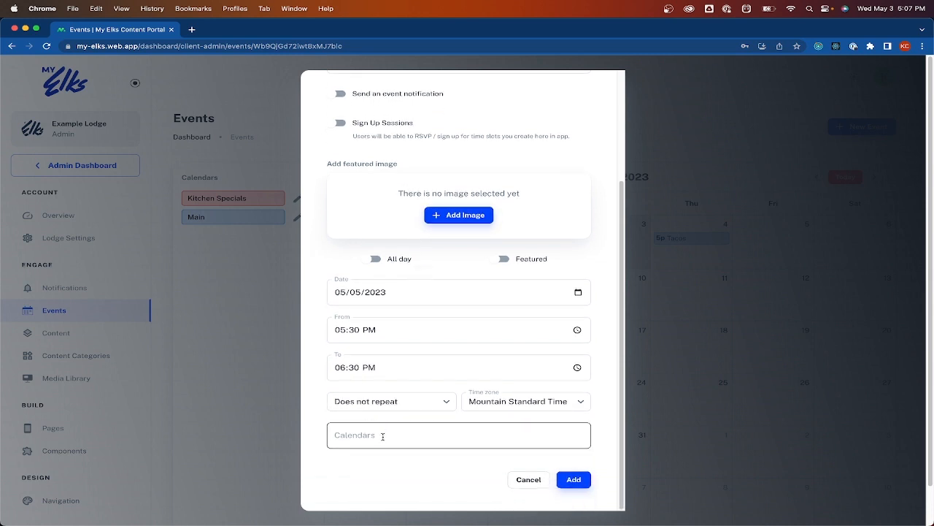
pyautogui.click(383, 436)
pyautogui.click(382, 457)
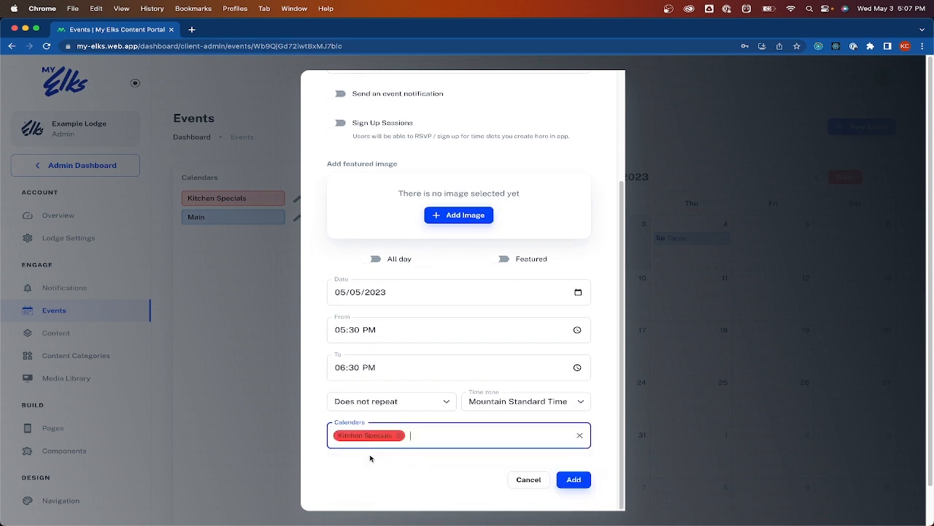
pyautogui.click(574, 479)
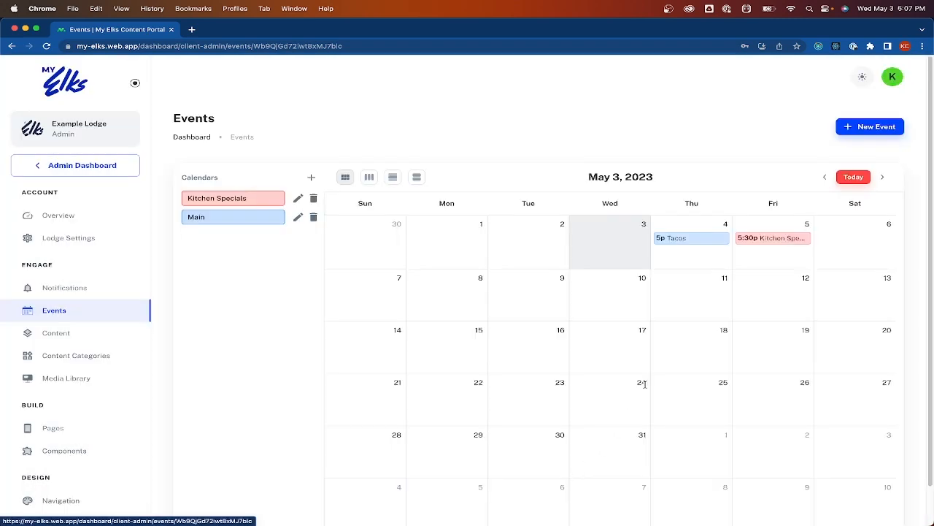
pyautogui.press('super+Tab')
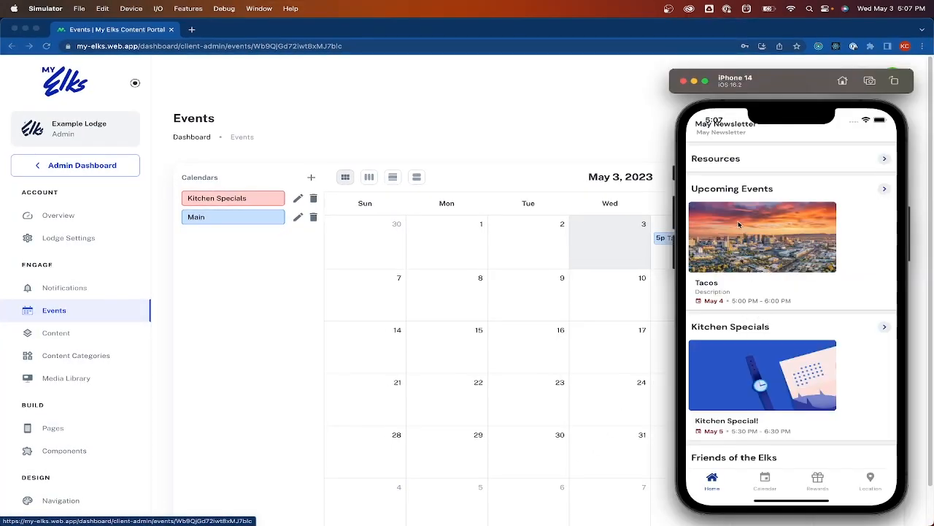
pyautogui.click(751, 360)
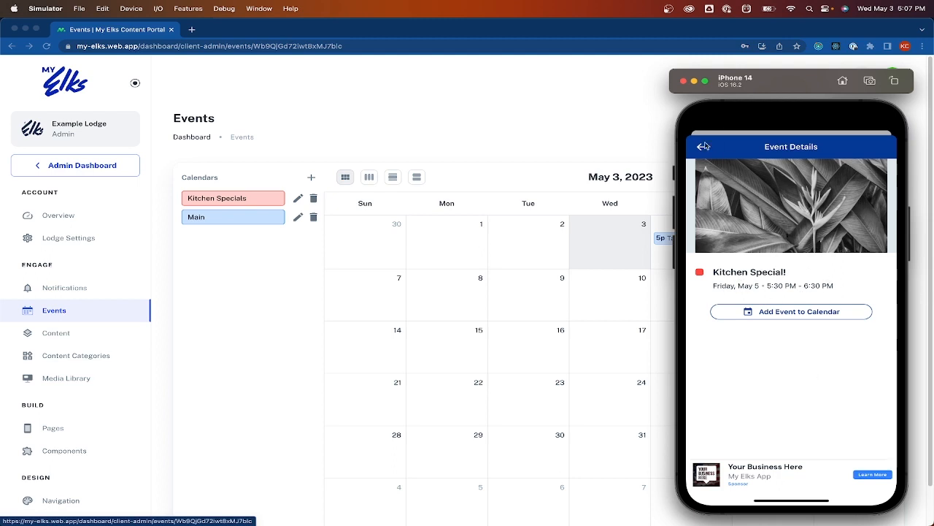
pyautogui.press('super+Tab')
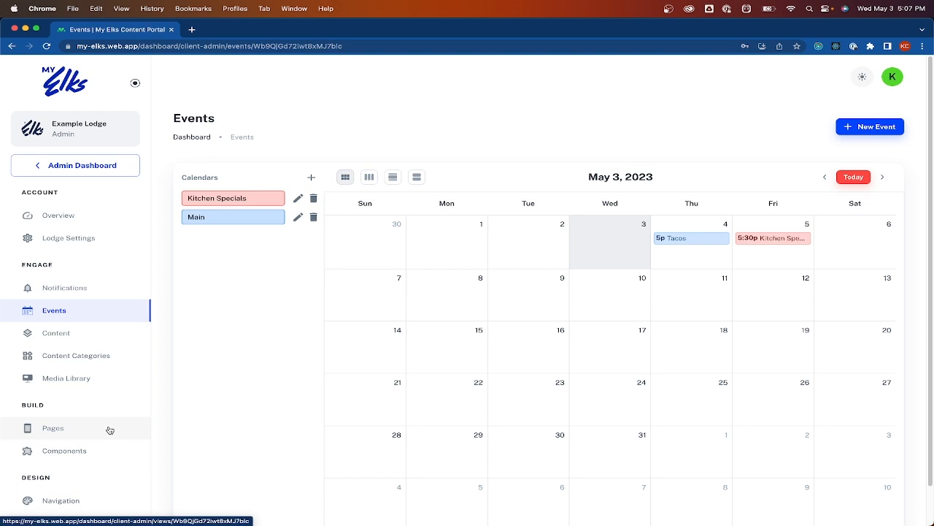
# Open the Rewards page for editing from the Pages list
pyautogui.click(110, 429)
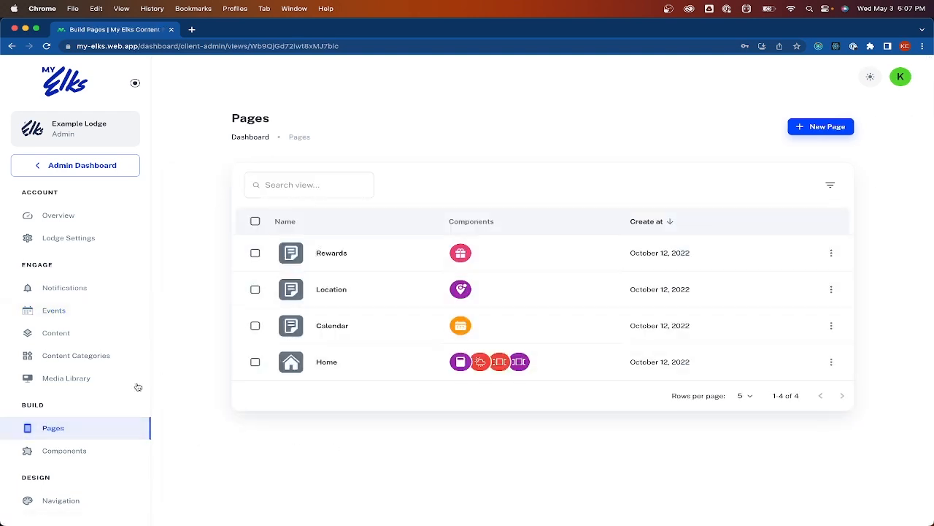
pyautogui.click(835, 254)
pyautogui.click(803, 255)
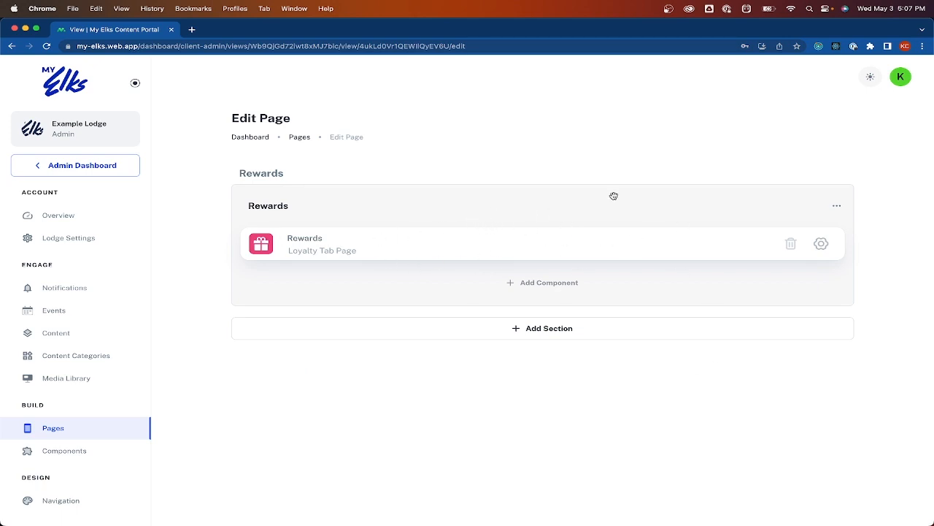
# Change the Rewards component's Checkin Interval to 24 hours, save, and reopen it for editing
pyautogui.click(827, 250)
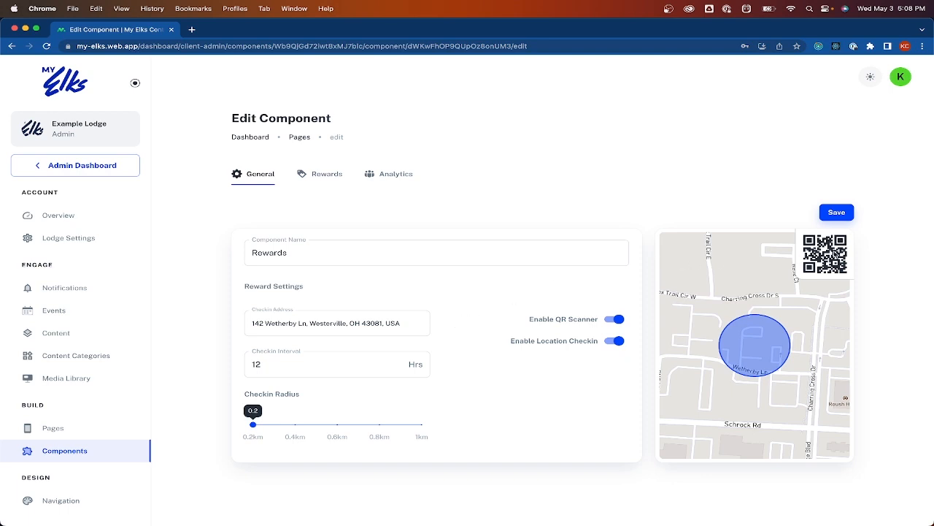
pyautogui.rightClick(834, 253)
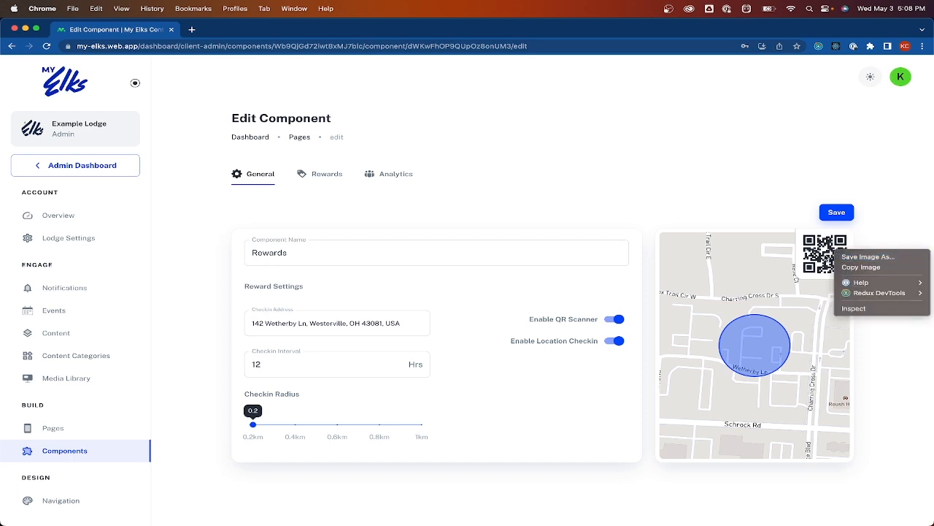
pyautogui.click(813, 255)
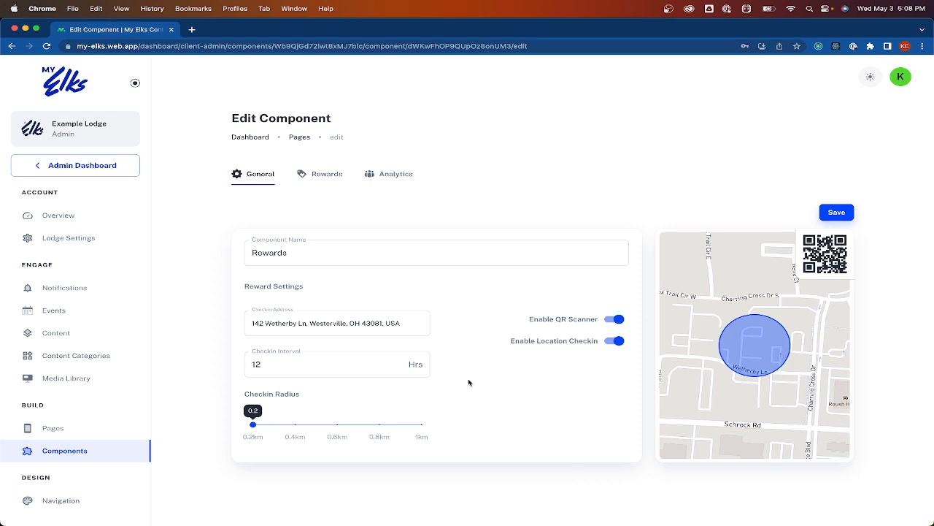
pyautogui.click(351, 362)
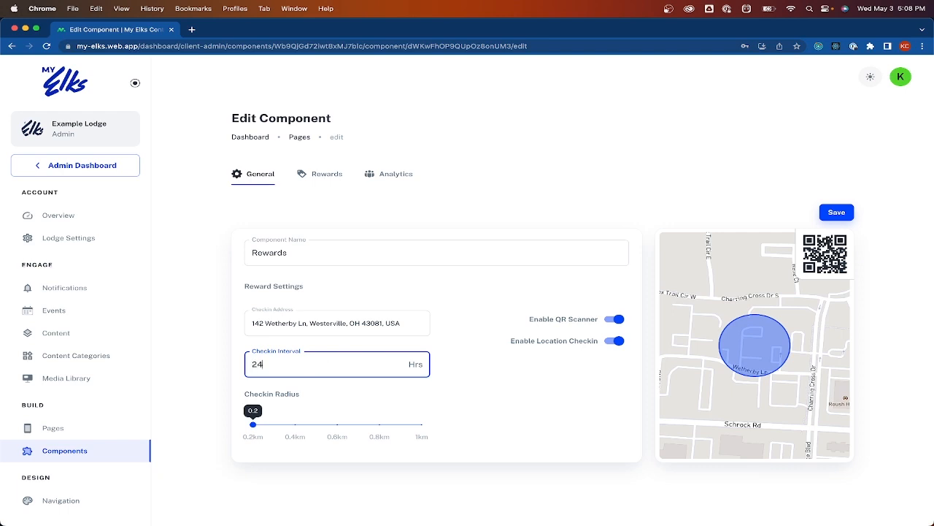
pyautogui.click(489, 414)
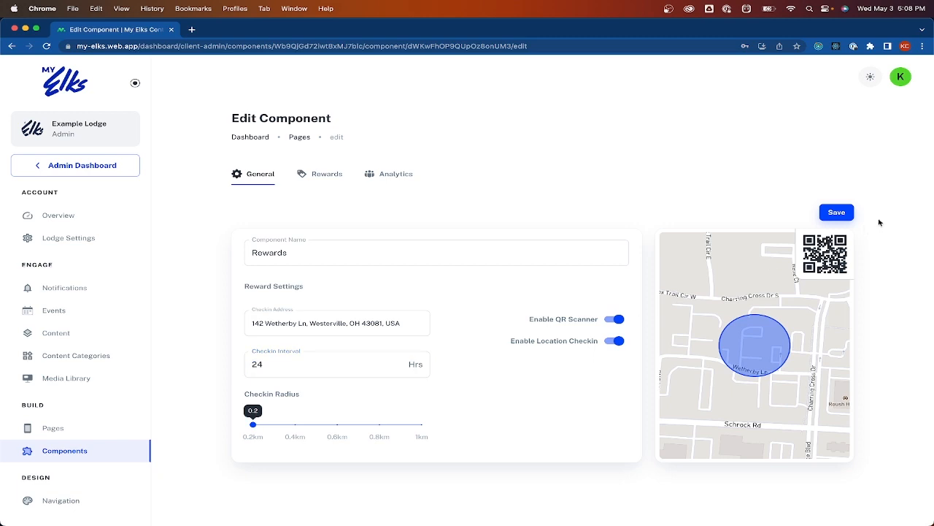
pyautogui.click(846, 213)
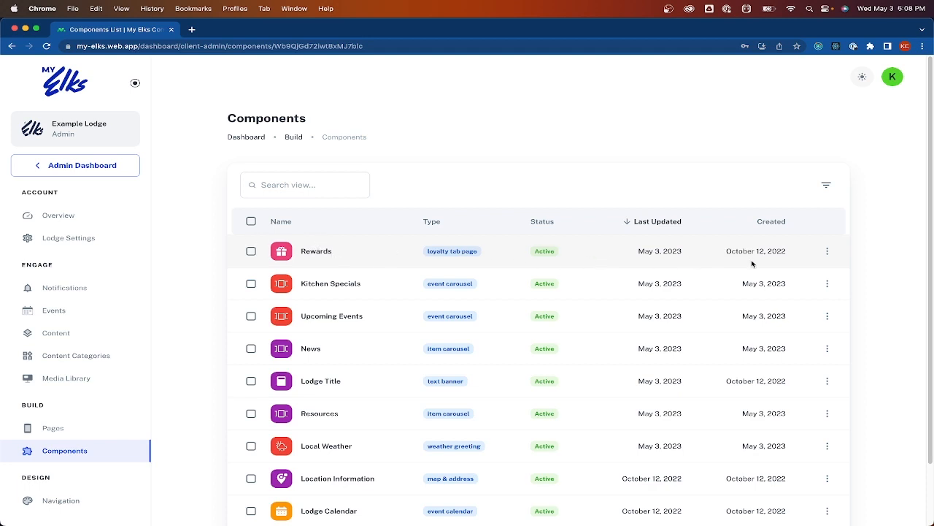
pyautogui.click(827, 251)
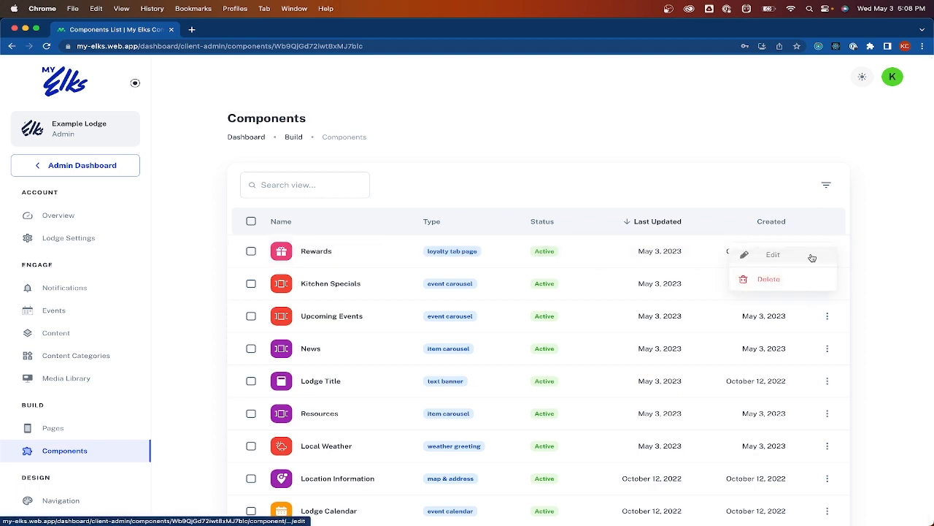
pyautogui.click(812, 256)
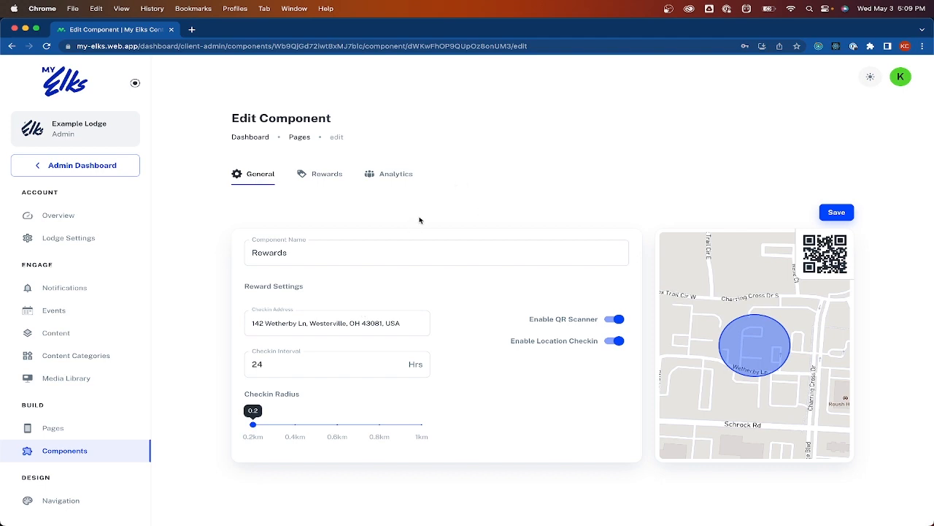
# Start a new reward titled 'FREE MEAL' worth 50 points
pyautogui.click(322, 178)
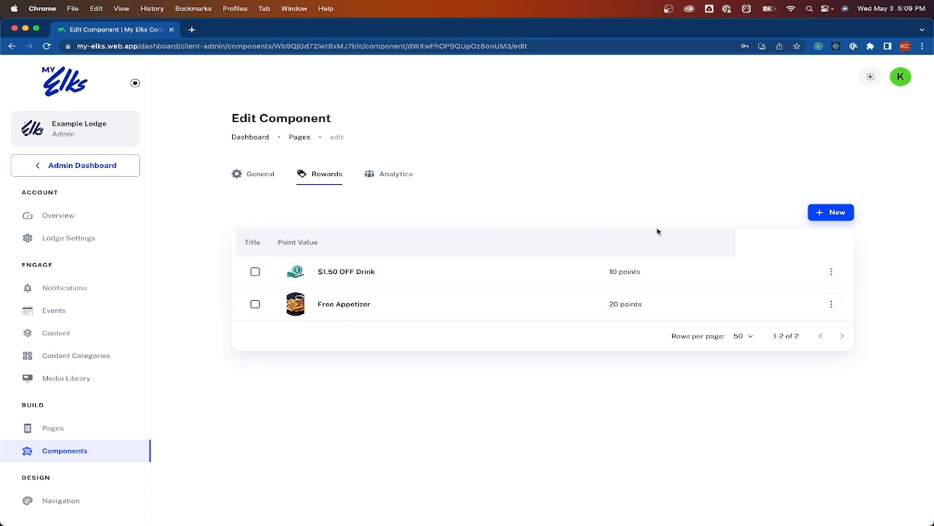
pyautogui.click(838, 213)
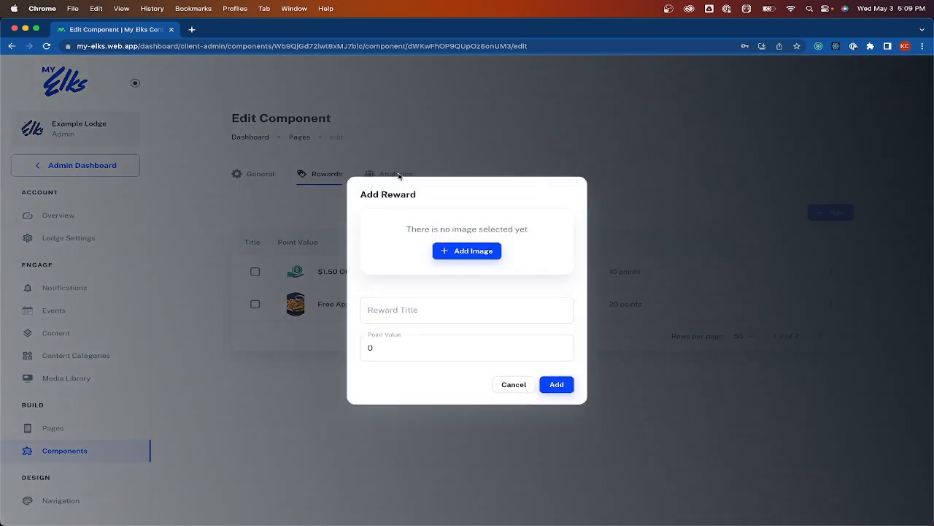
pyautogui.click(465, 306)
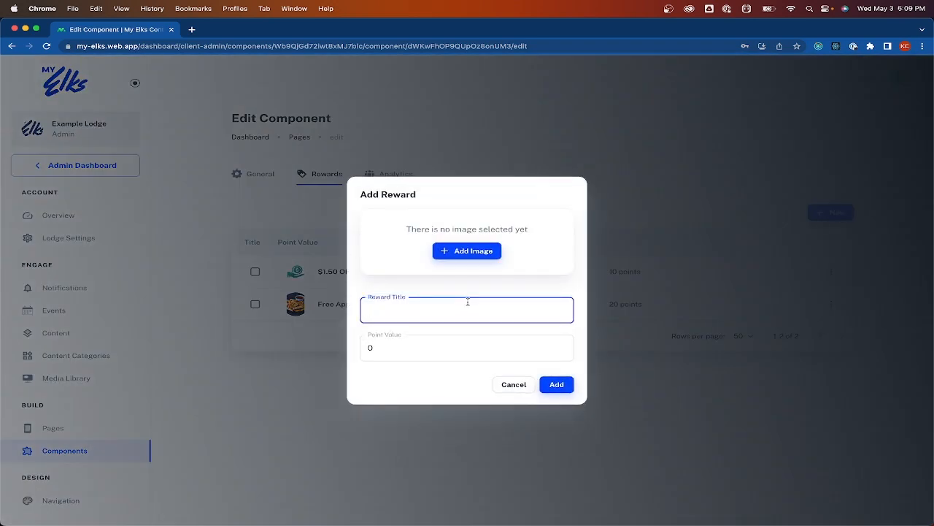
pyautogui.write('FREE MEAL')
pyautogui.press('Tab')
pyautogui.write('50')
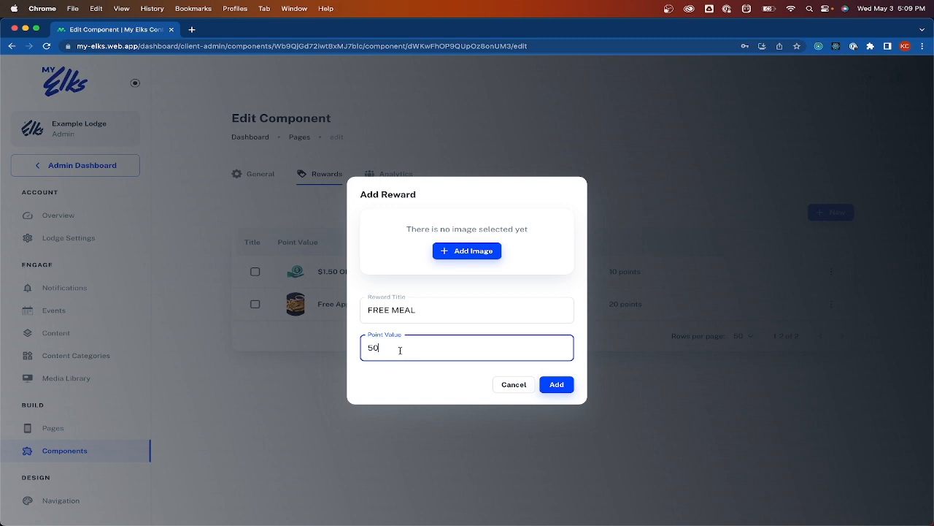
# Give the reward the city skyline image and add it to the rewards list
pyautogui.click(449, 256)
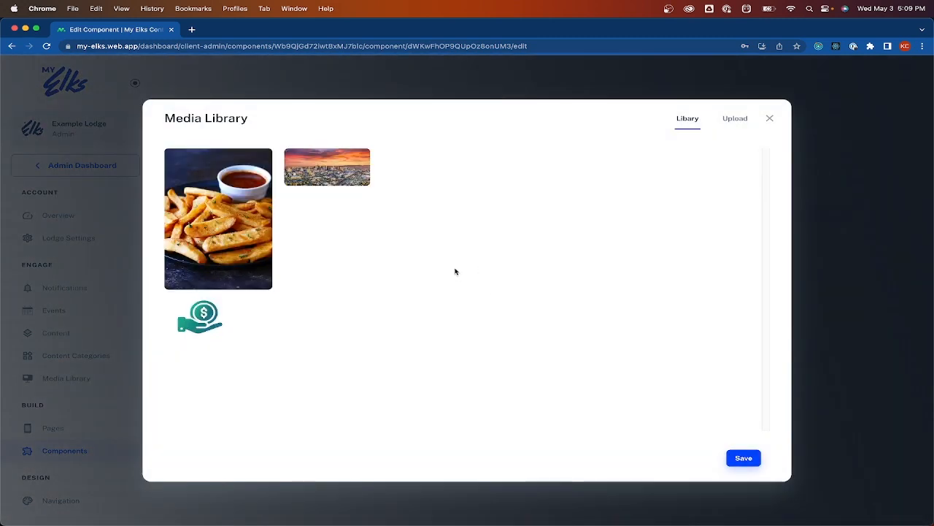
pyautogui.click(332, 166)
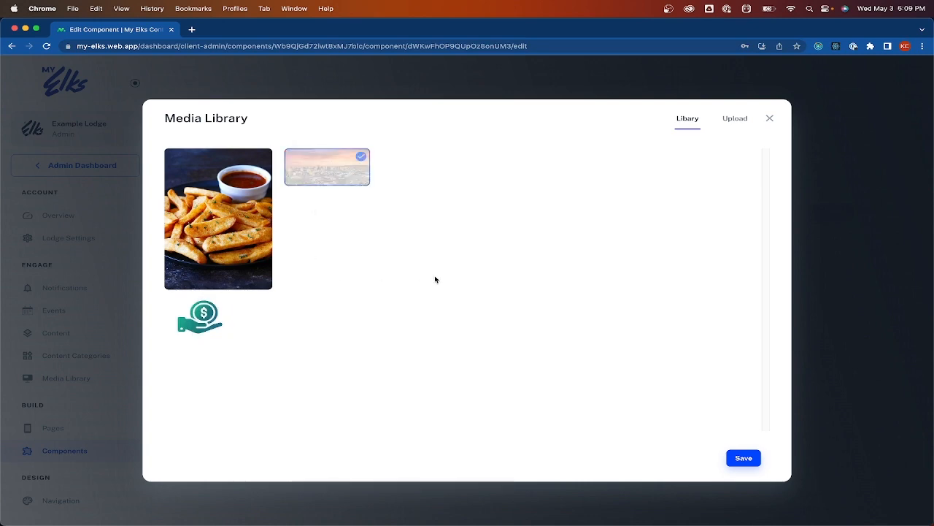
pyautogui.click(736, 458)
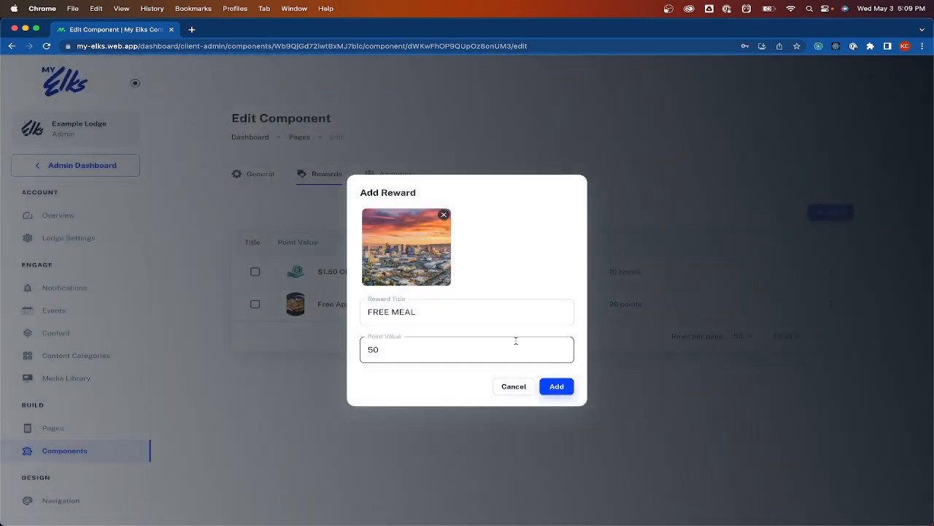
pyautogui.click(555, 386)
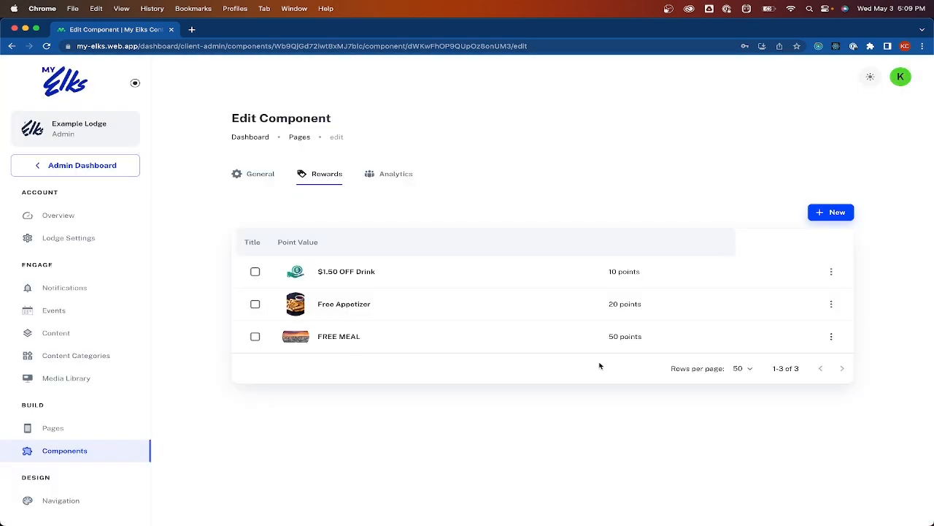
pyautogui.hotkey('ctrl', 'Up')
pyautogui.click(776, 250)
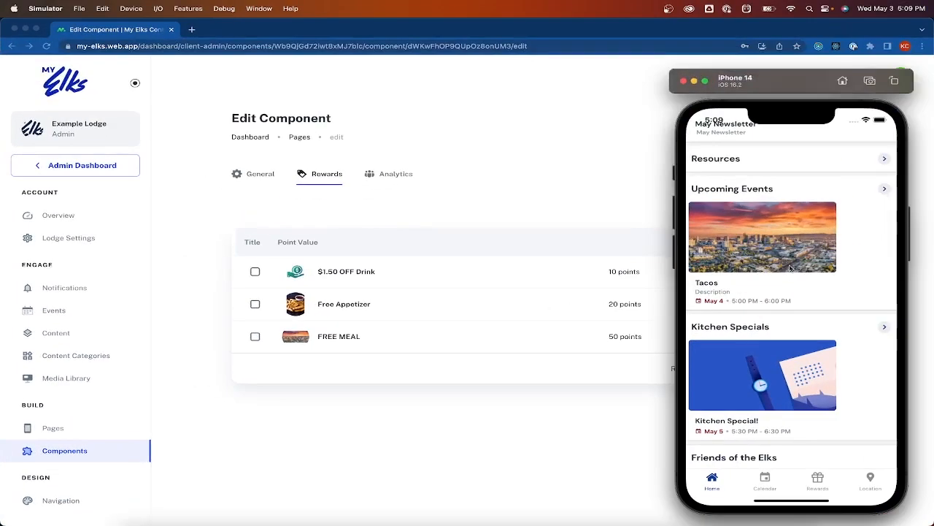
pyautogui.click(817, 479)
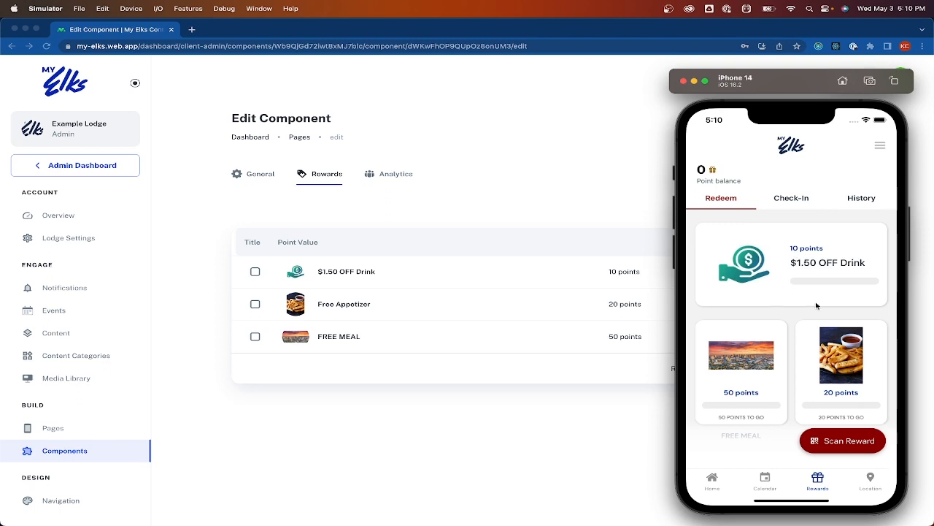
pyautogui.moveTo(800, 308); pyautogui.dragTo(786, 271)
pyautogui.moveTo(746, 402); pyautogui.dragTo(757, 376)
pyautogui.click(790, 199)
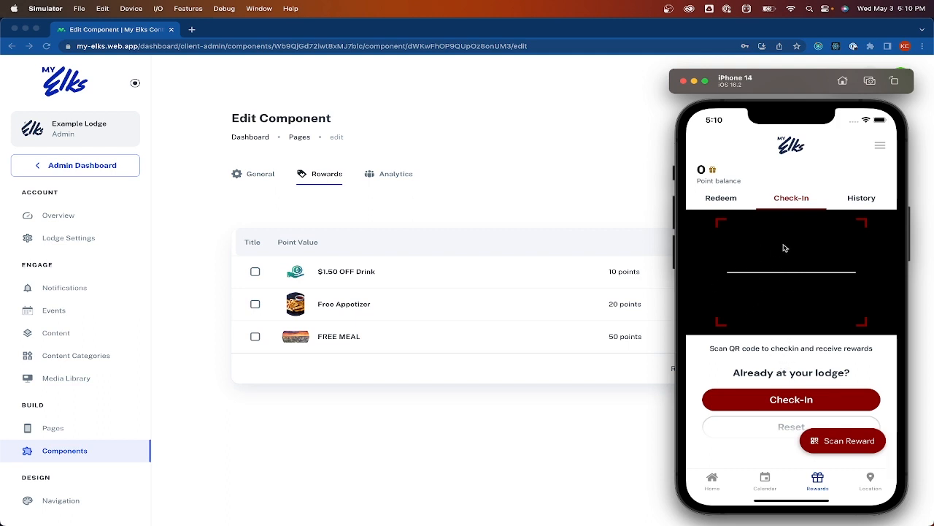
pyautogui.moveTo(787, 347); pyautogui.dragTo(787, 306)
pyautogui.click(861, 199)
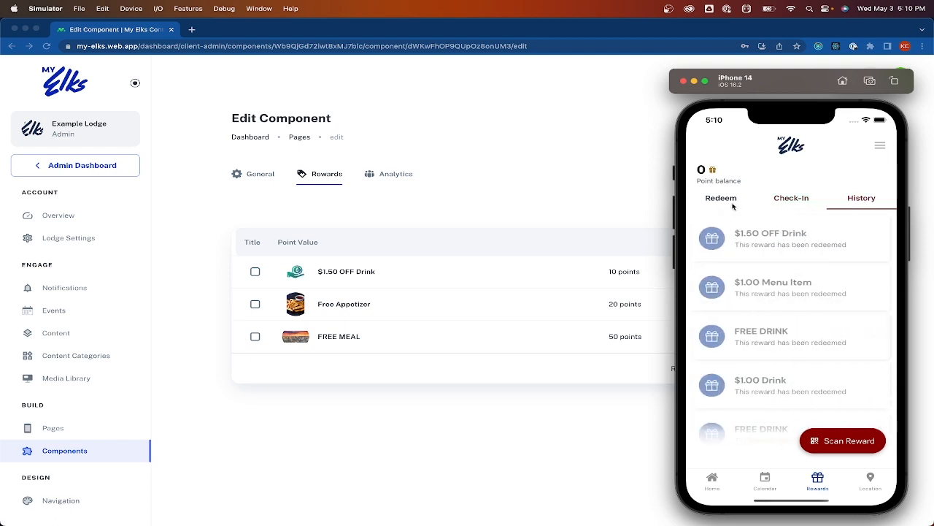
pyautogui.click(397, 152)
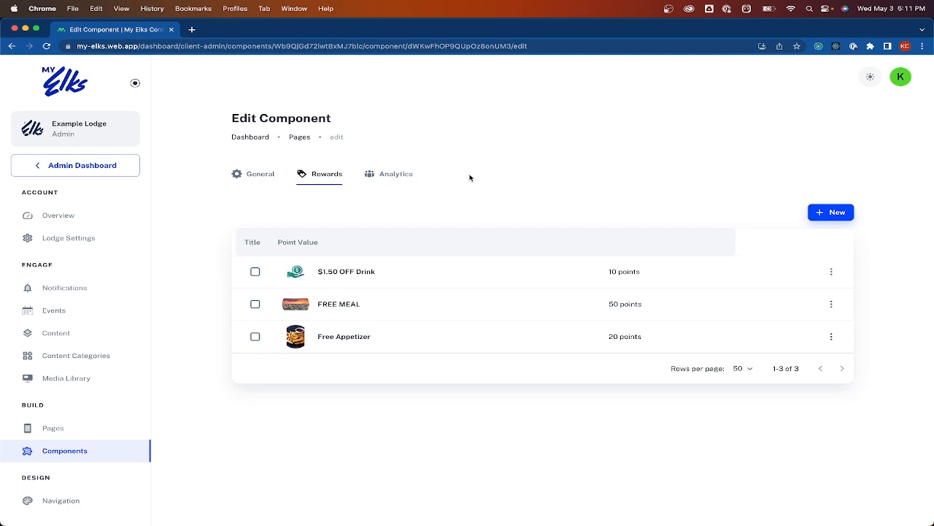
# In Analytics, edit the third active user's Reward Points to 30 and save
pyautogui.click(405, 175)
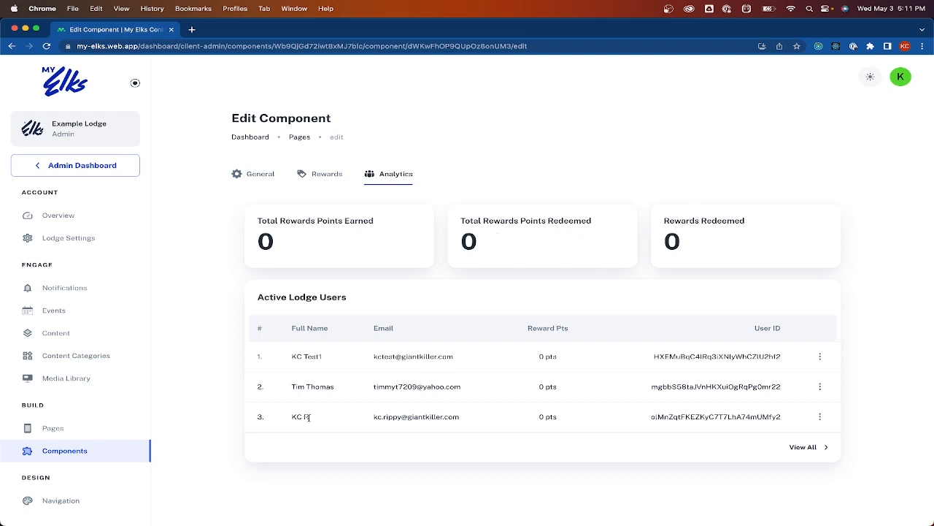
pyautogui.click(819, 418)
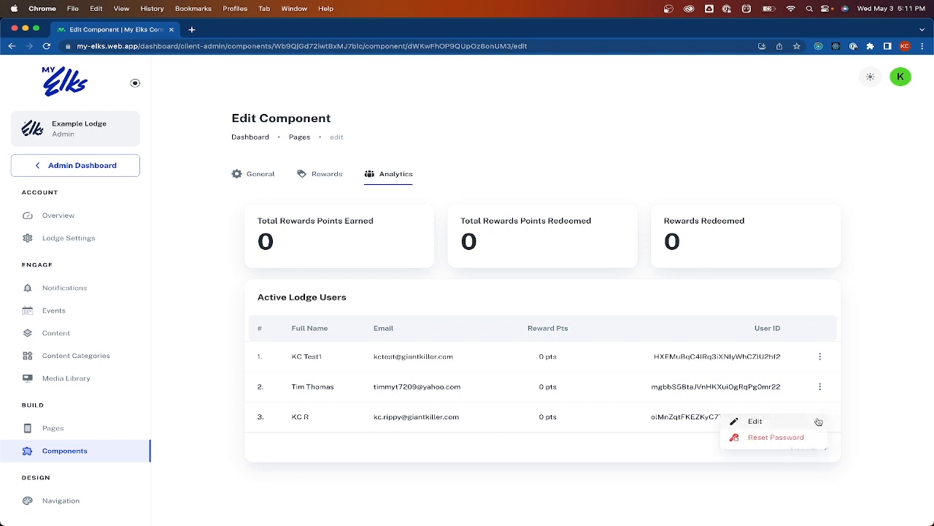
pyautogui.click(818, 421)
pyautogui.click(392, 296)
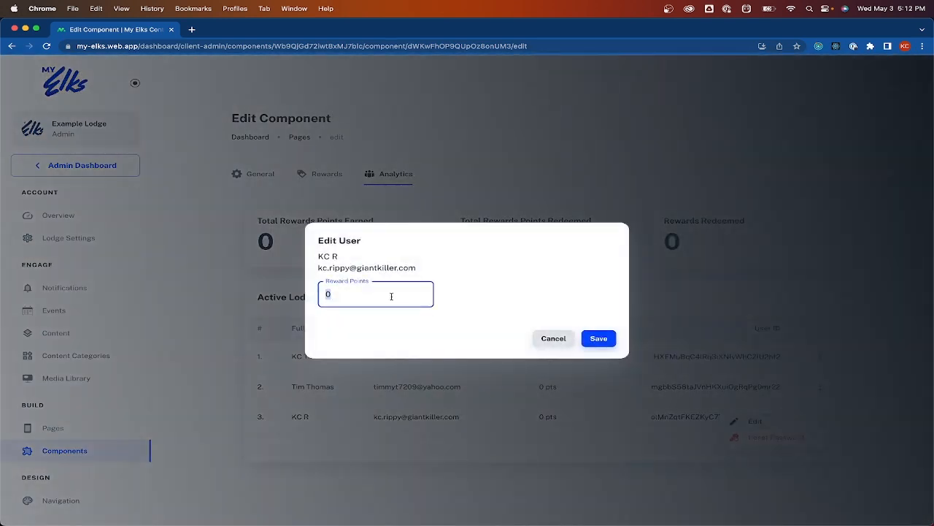
pyautogui.write('30')
pyautogui.click(610, 335)
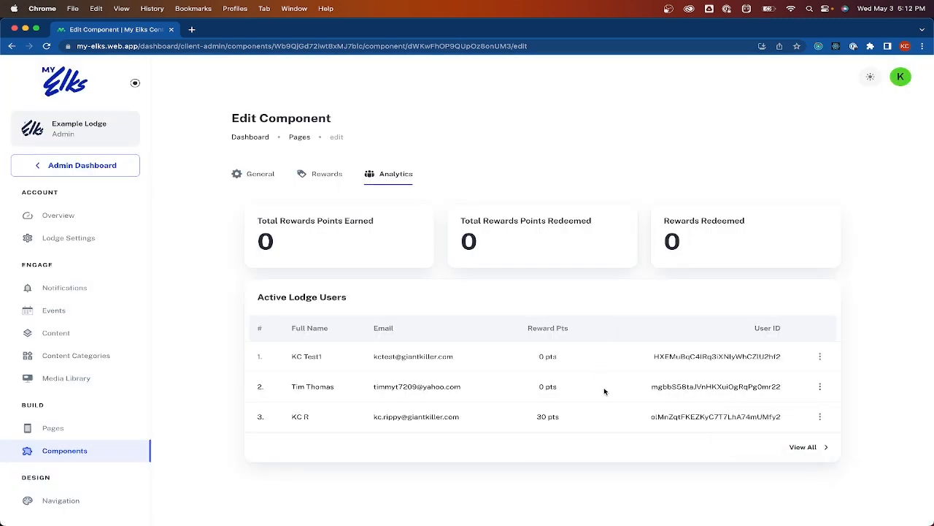
pyautogui.hotkey('ctrl', 'Up')
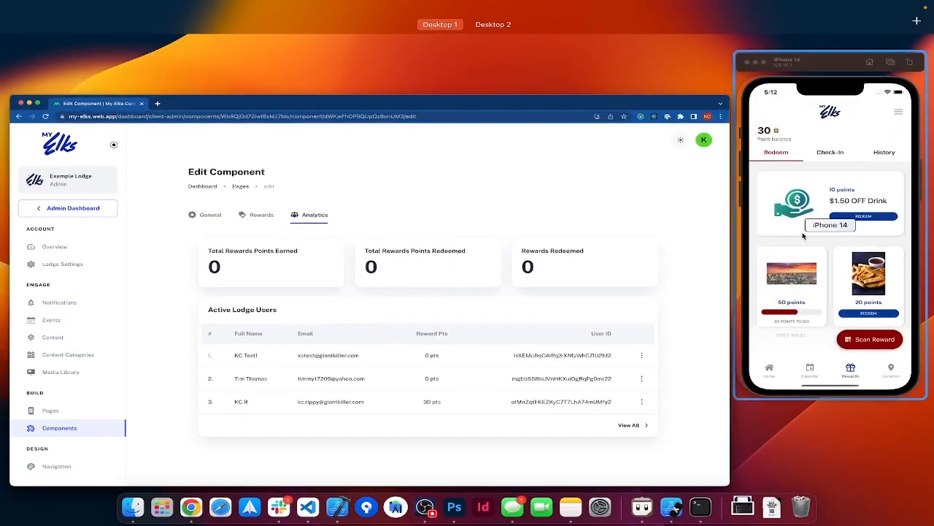
# In the simulator's Rewards tab, view the $1.50 OFF Drink redemption code, then open Scan Reward
pyautogui.click(802, 235)
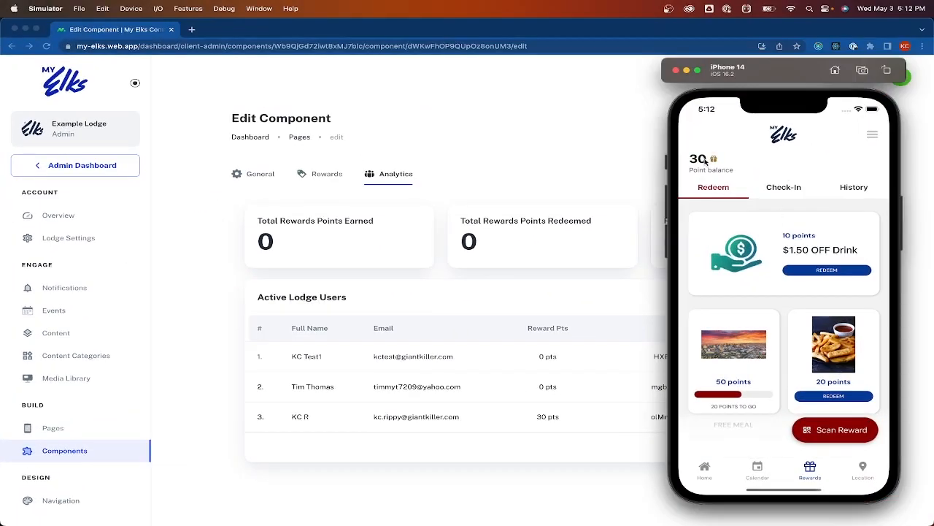
pyautogui.moveTo(755, 274); pyautogui.dragTo(747, 206)
pyautogui.moveTo(831, 355); pyautogui.dragTo(830, 295)
pyautogui.click(800, 270)
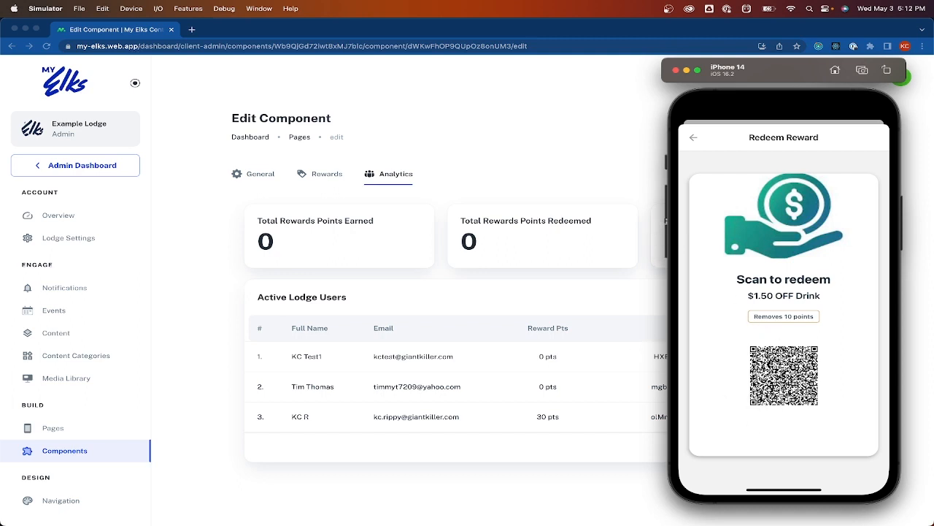
pyautogui.click(694, 138)
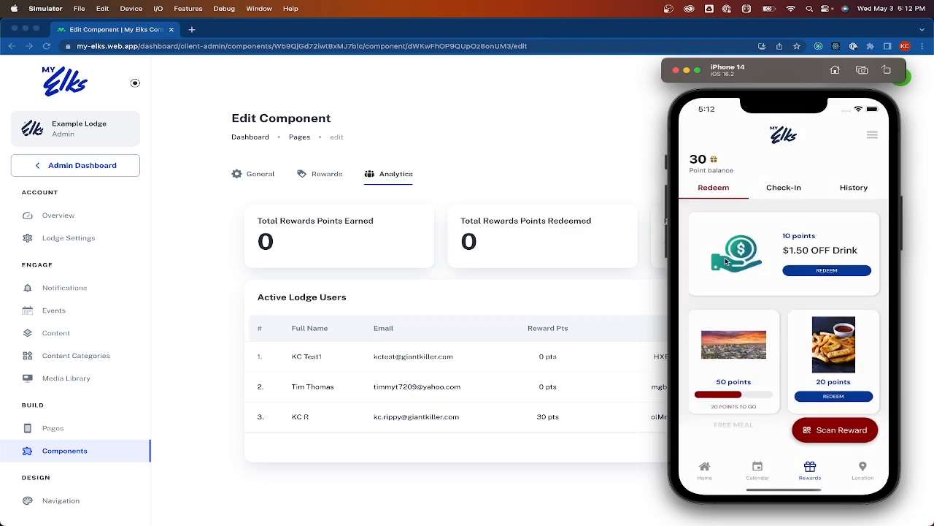
pyautogui.click(841, 431)
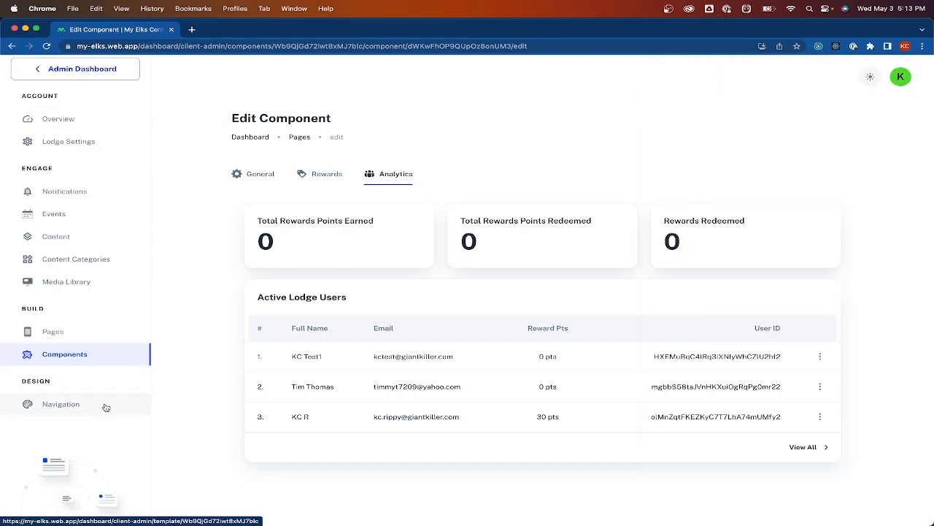
# Open the Navigation settings, glancing at the iPhone simulator before returning to the portal
pyautogui.click(106, 407)
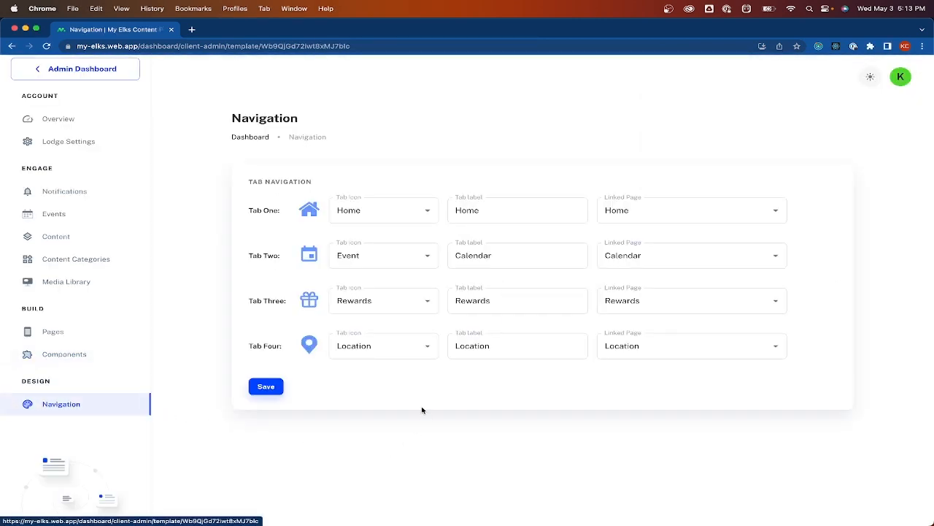
pyautogui.hotkey('ctrl', 'Up')
pyautogui.click(870, 237)
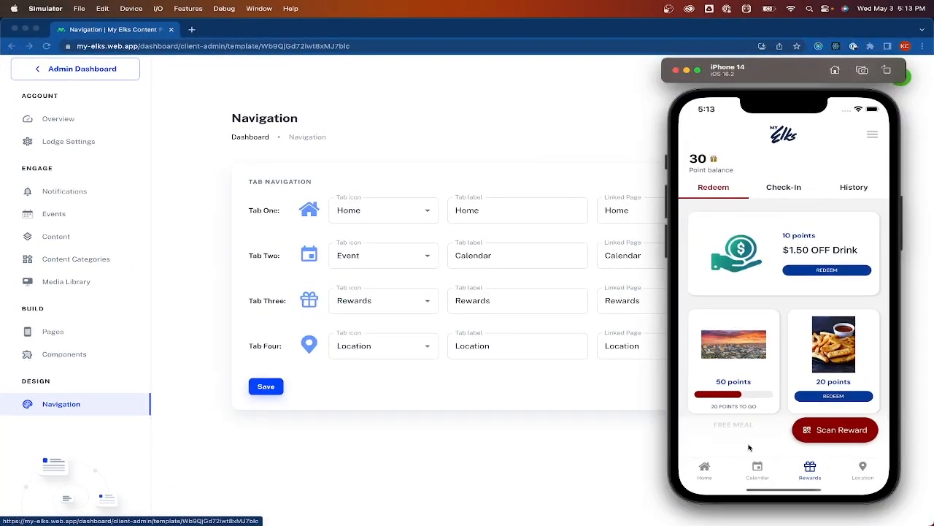
pyautogui.click(587, 460)
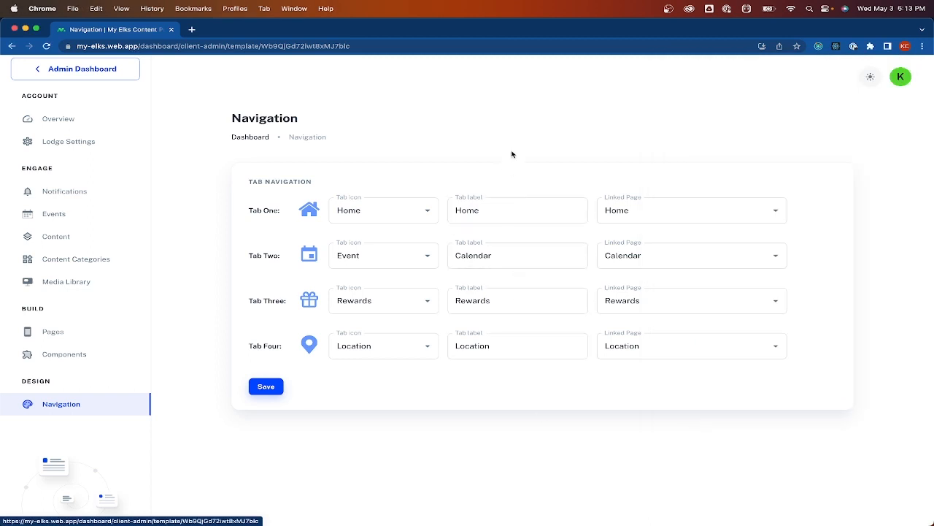
# Keep Tab One's icon as Home and its linked page as Home
pyautogui.click(375, 211)
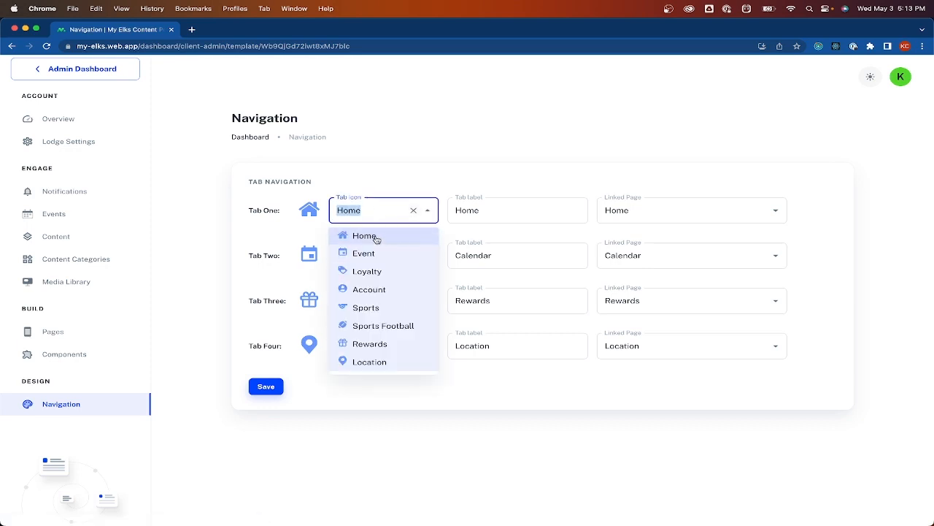
pyautogui.click(395, 184)
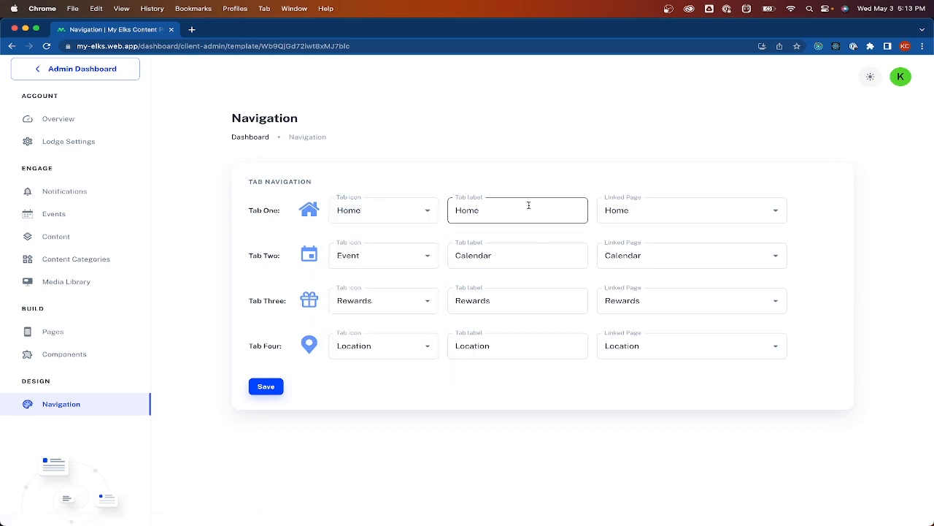
pyautogui.click(683, 210)
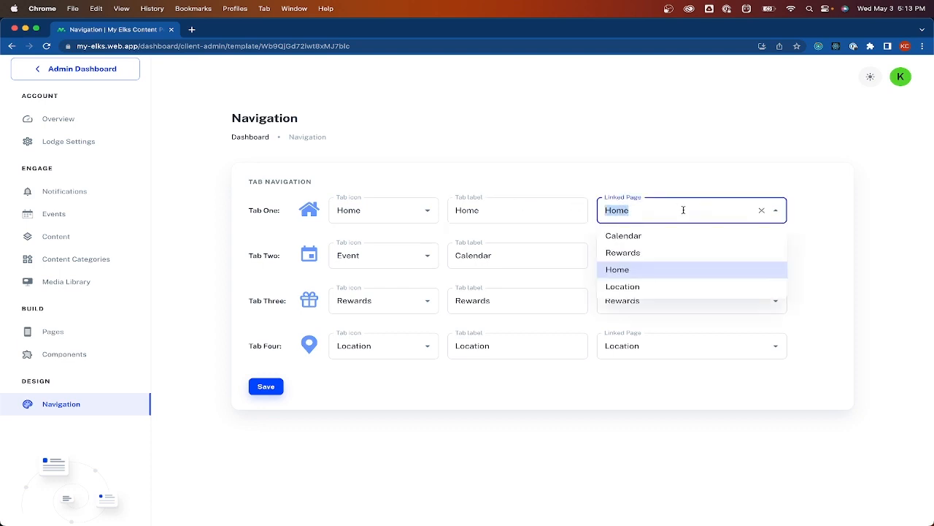
pyautogui.click(642, 136)
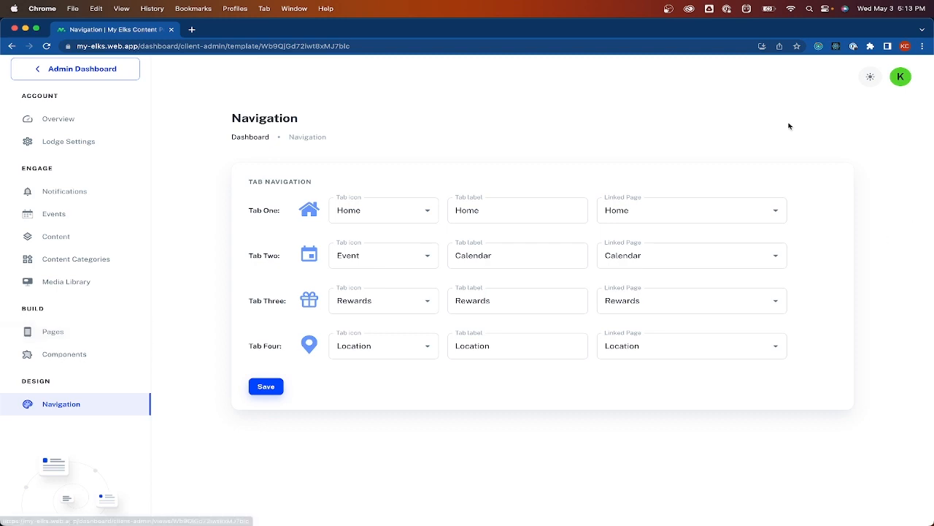
pyautogui.click(671, 209)
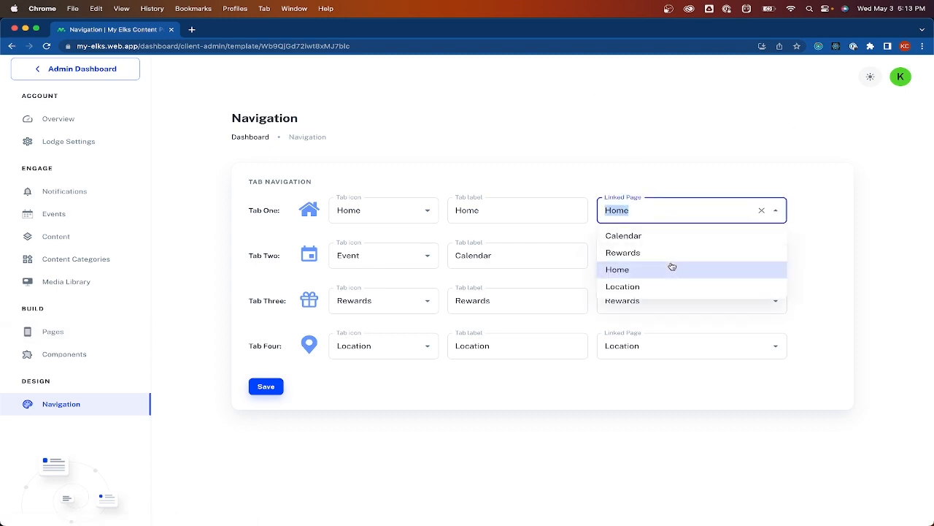
pyautogui.click(551, 149)
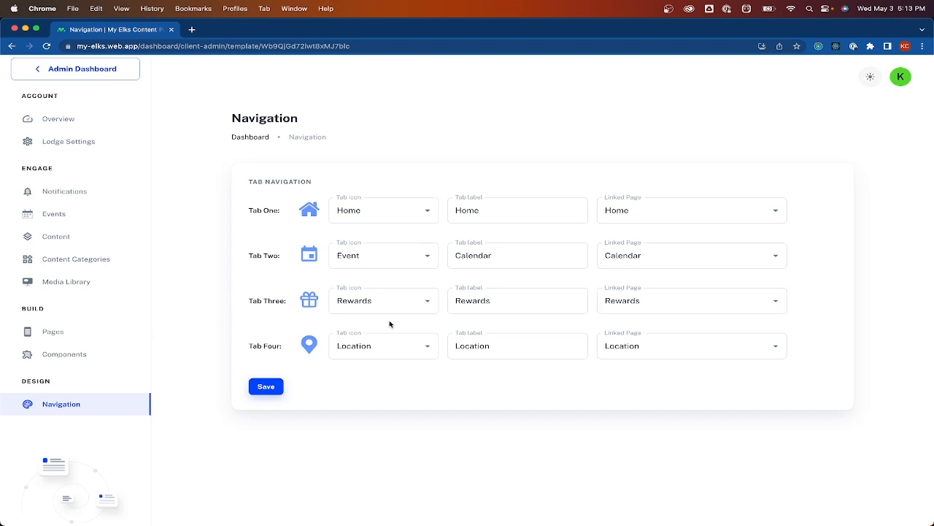
# Keep Tab Three linked to the Rewards page
pyautogui.click(416, 290)
pyautogui.click(486, 300)
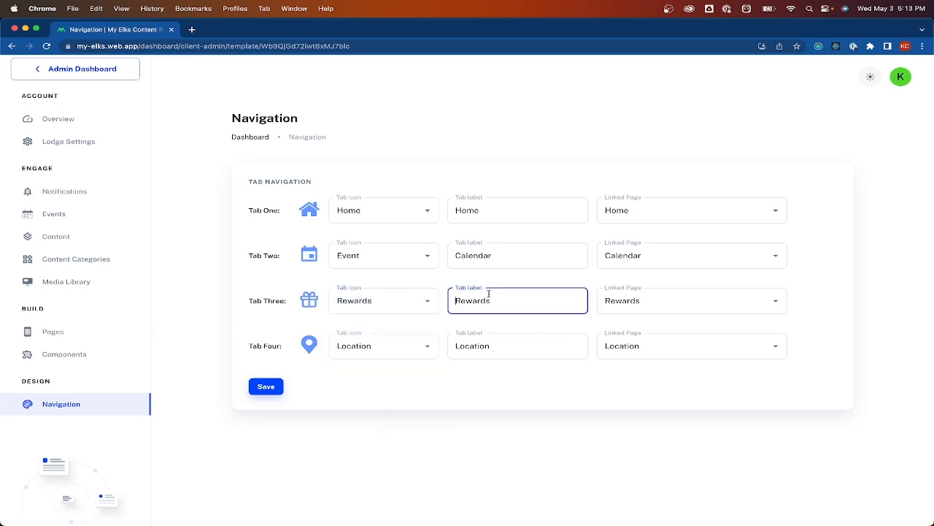
pyautogui.click(677, 300)
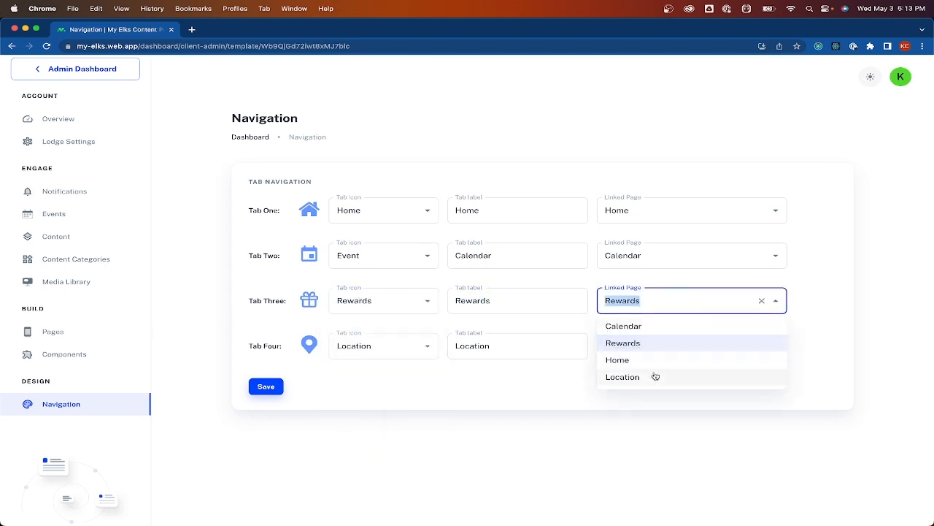
pyautogui.click(487, 388)
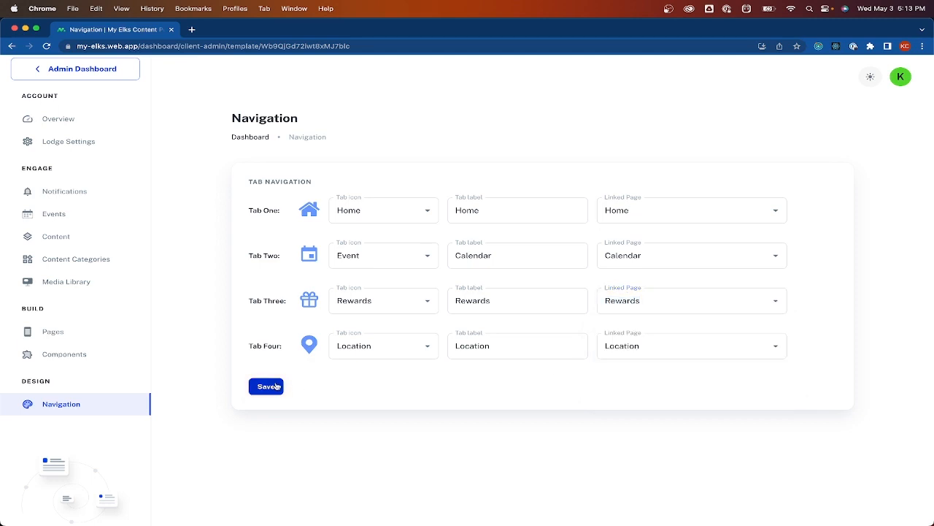